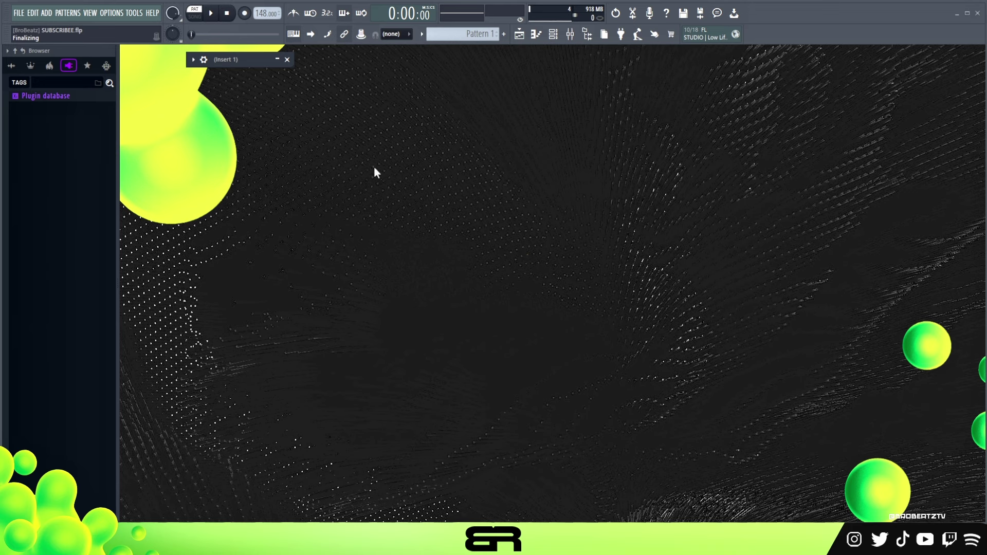
- Expand the collapsed plugin window for Insert 1 and reposition it in the workspace
double_click(240, 59)
drag(298, 61, 302, 59)
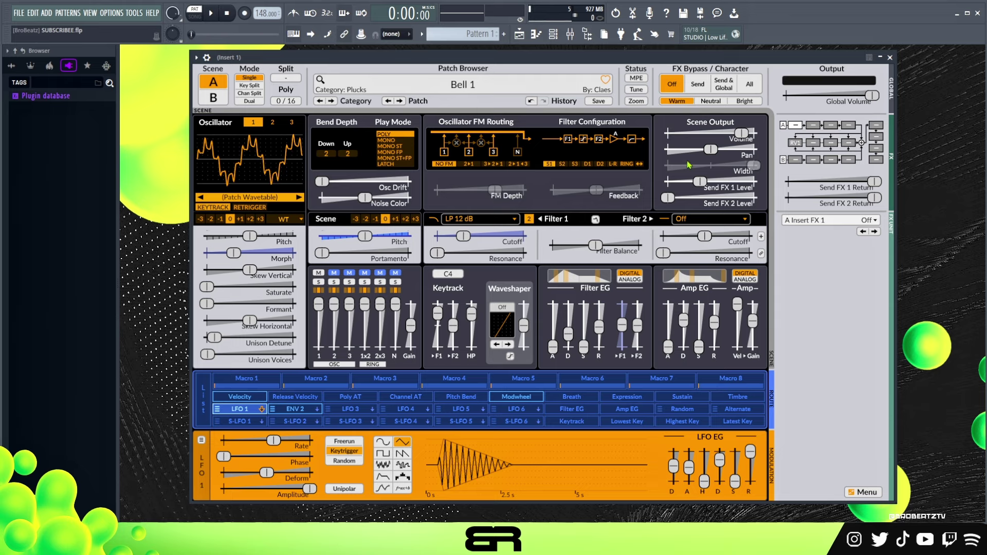
drag(646, 58, 639, 52)
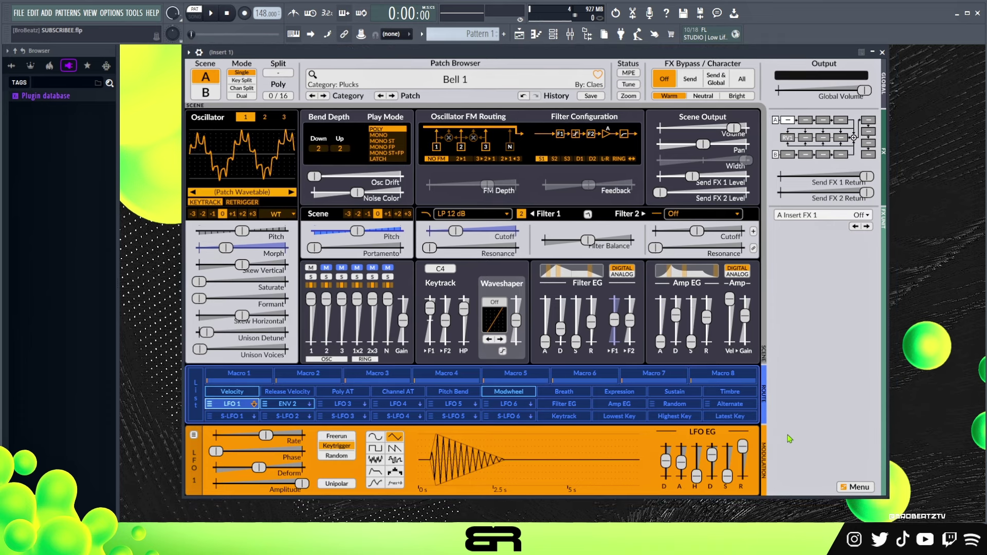
- Switch the synth's interface skin to the dark variant
click(856, 488)
mouse_move(873, 256)
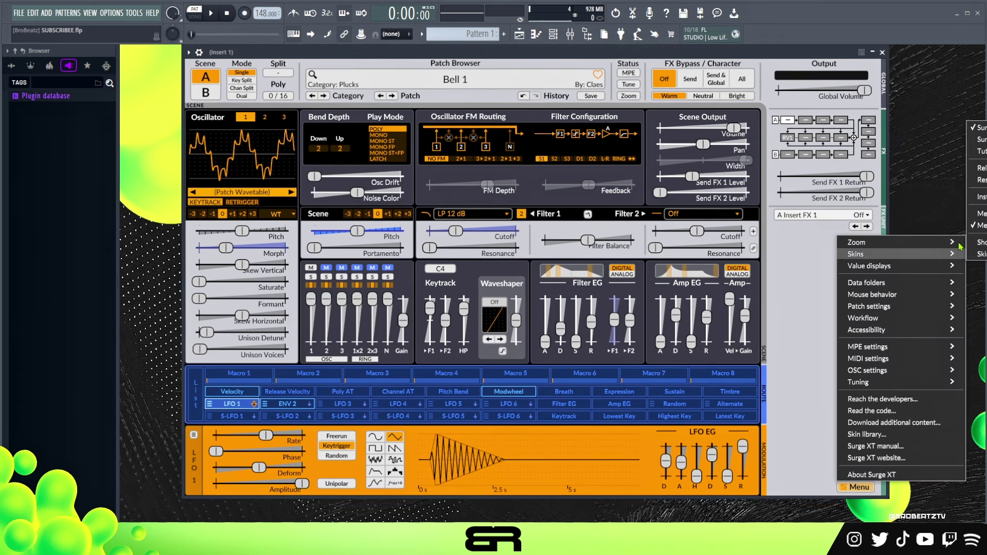
click(977, 139)
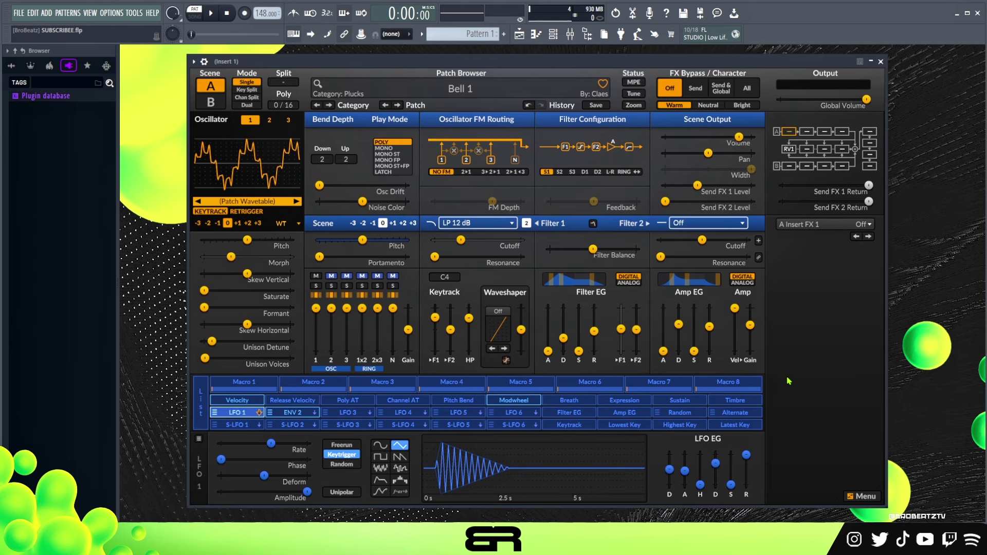
- Switch the synth's interface skin back to the light classic one
click(863, 496)
mouse_move(918, 265)
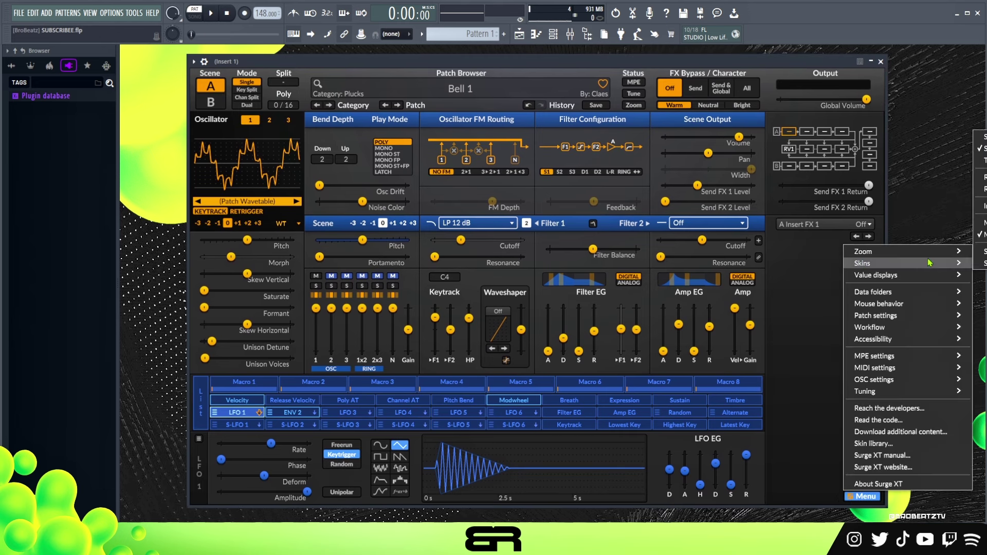
click(980, 136)
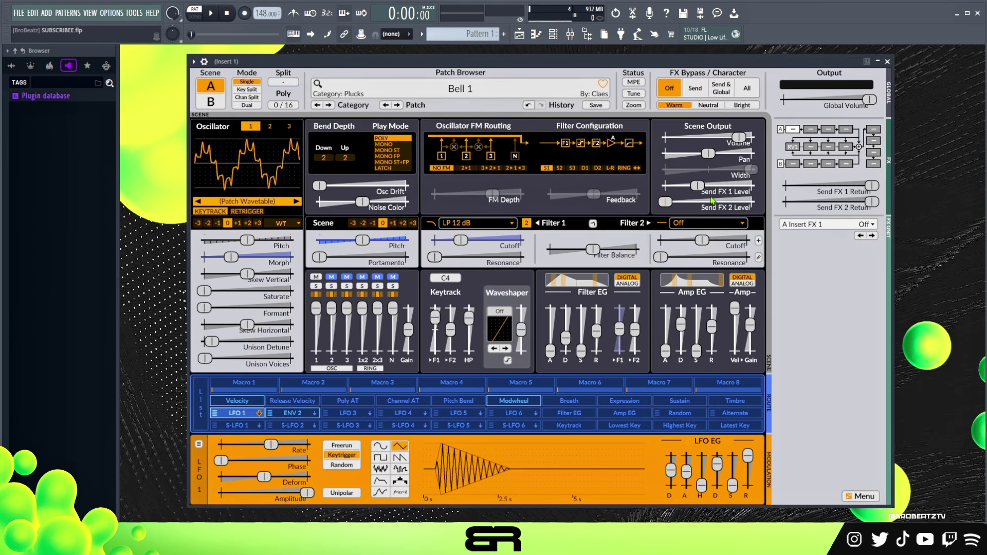
- Browse the effect types offered for A Insert FX 1, including the Frequency Shifter and Bonsai presets
drag(506, 60, 511, 58)
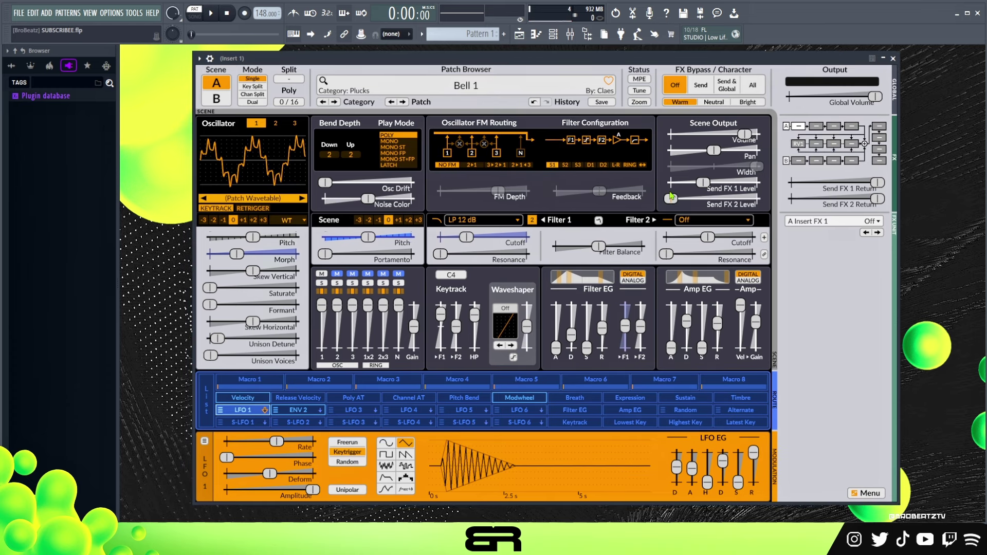
click(807, 221)
mouse_move(815, 421)
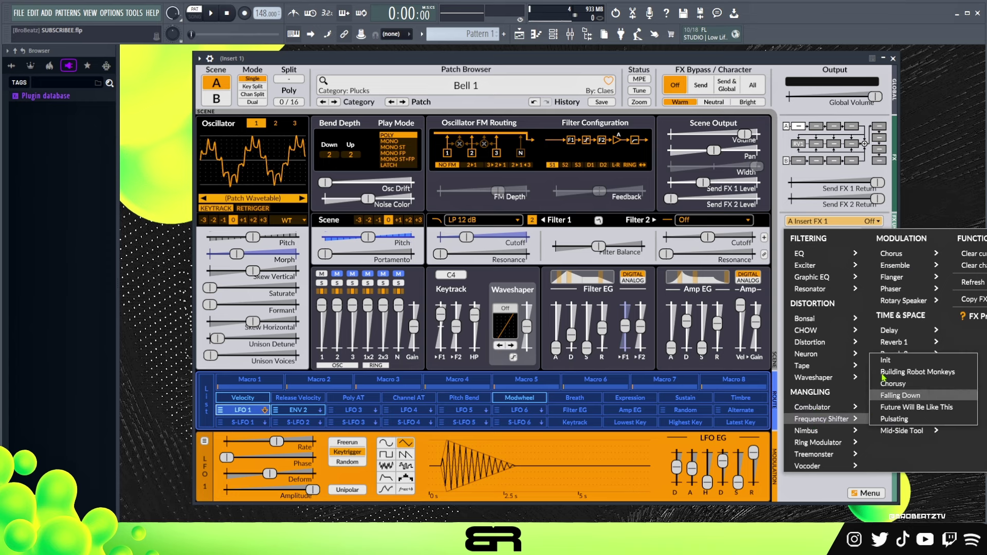
mouse_move(815, 321)
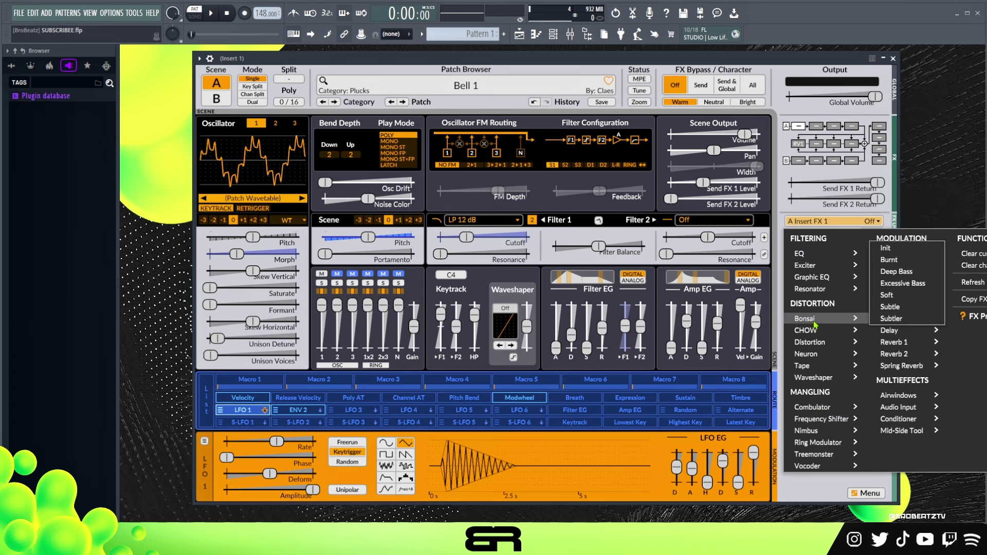
drag(559, 55, 557, 51)
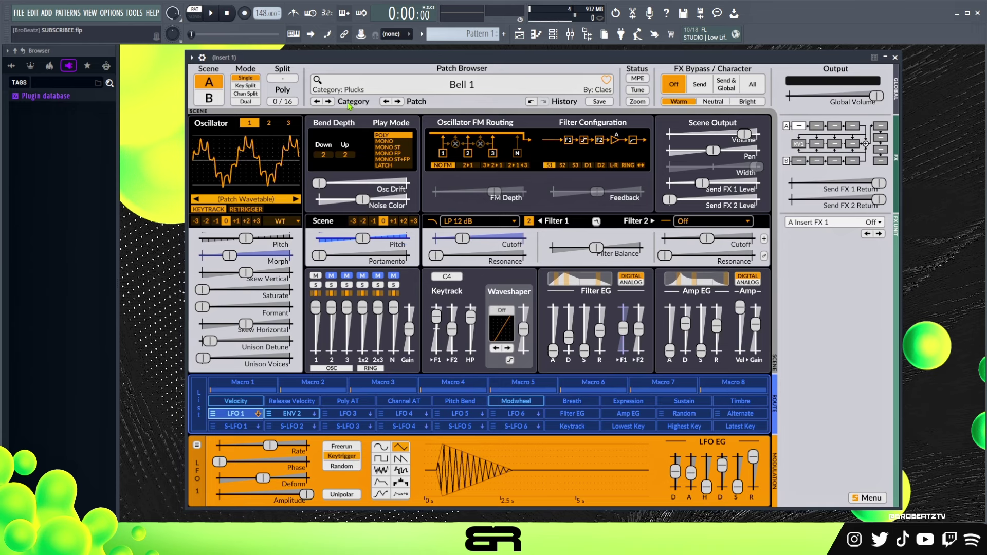
- Audition the bell patches in the Plucks category with test notes, advancing from Bell 1 to Belle
key(w)
key(f)
key(w)
key(f)
key(a)
key(w)
key(f)
key(a)
double_click(398, 101)
key(a)
key(g)
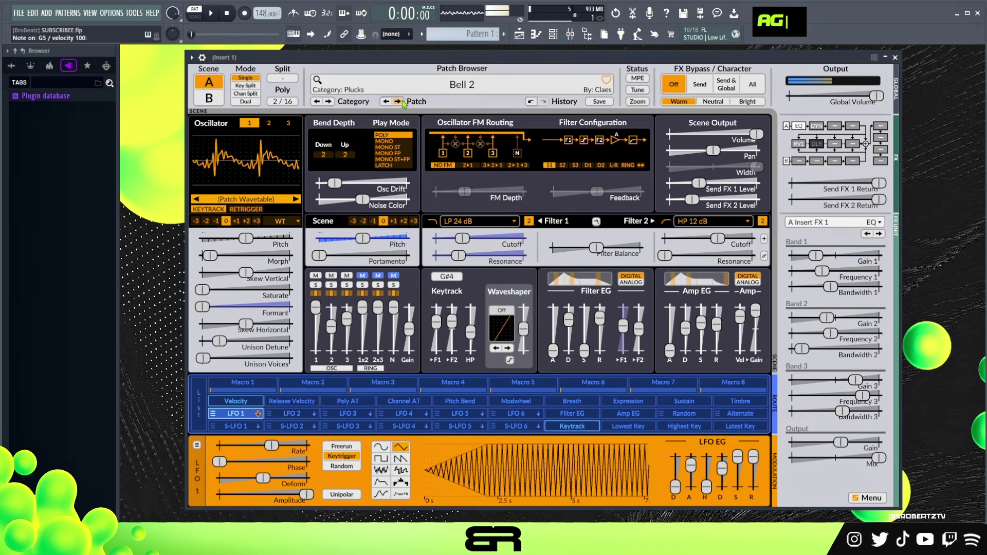
click(398, 102)
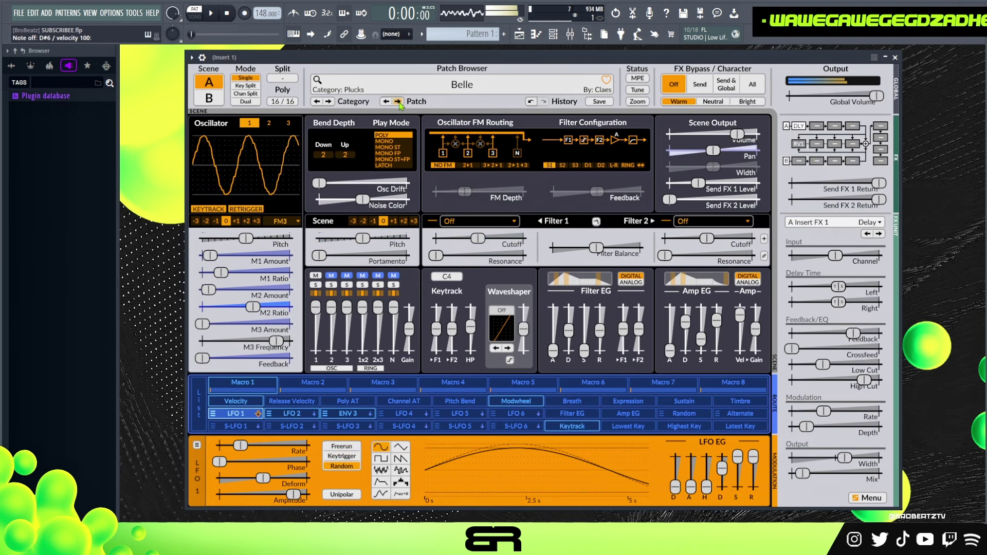
- Step through the patch categories until the Winds category is loaded
click(329, 102)
click(330, 101)
click(329, 102)
click(329, 102)
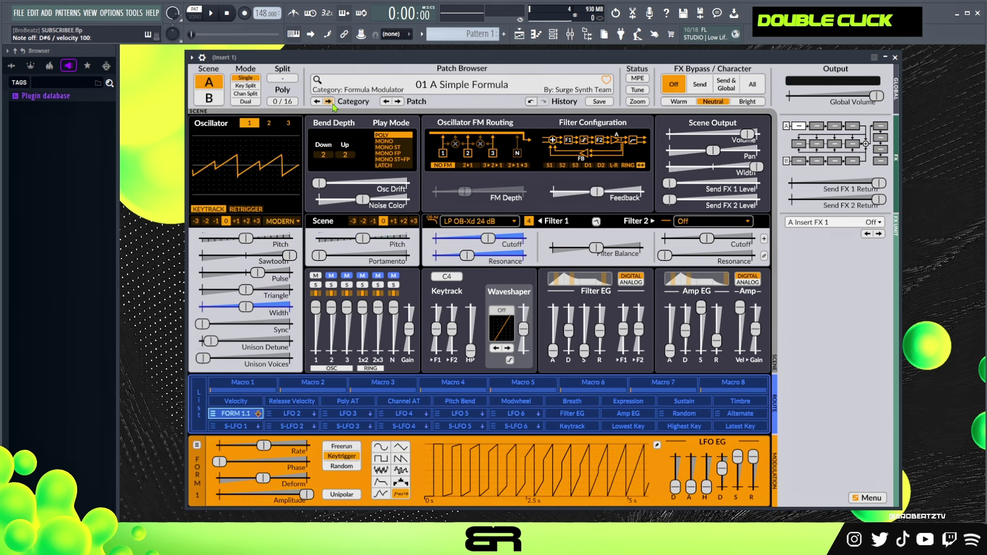
click(331, 102)
click(330, 103)
click(330, 102)
click(318, 103)
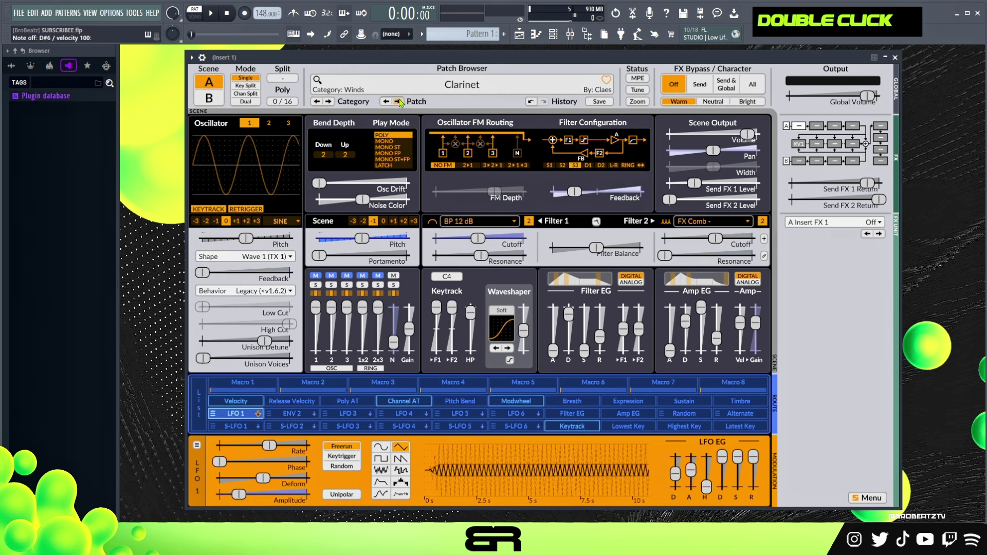
- Step through the Winds patches until Tragic Winds is loaded
click(399, 102)
click(399, 101)
click(399, 102)
click(399, 101)
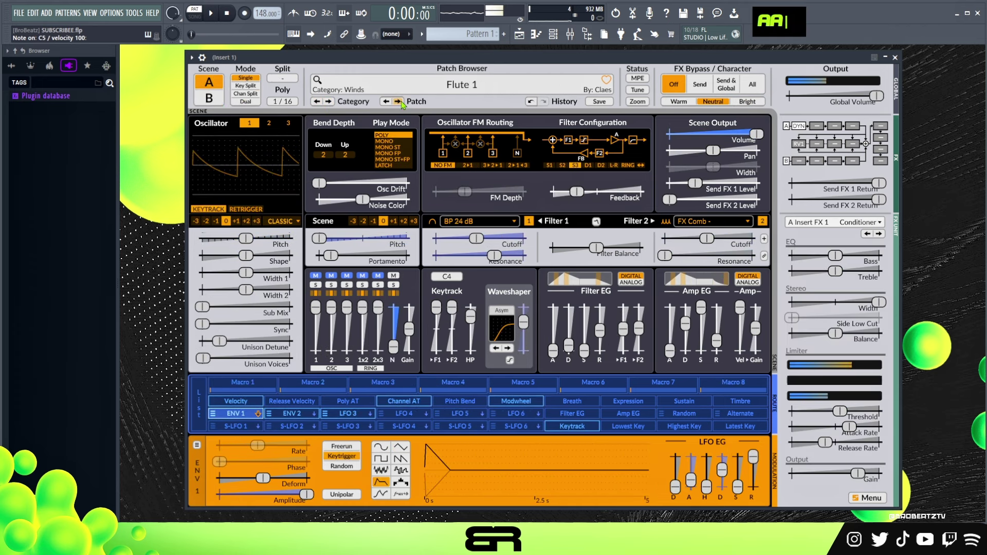
click(398, 101)
click(399, 101)
click(399, 101)
click(387, 101)
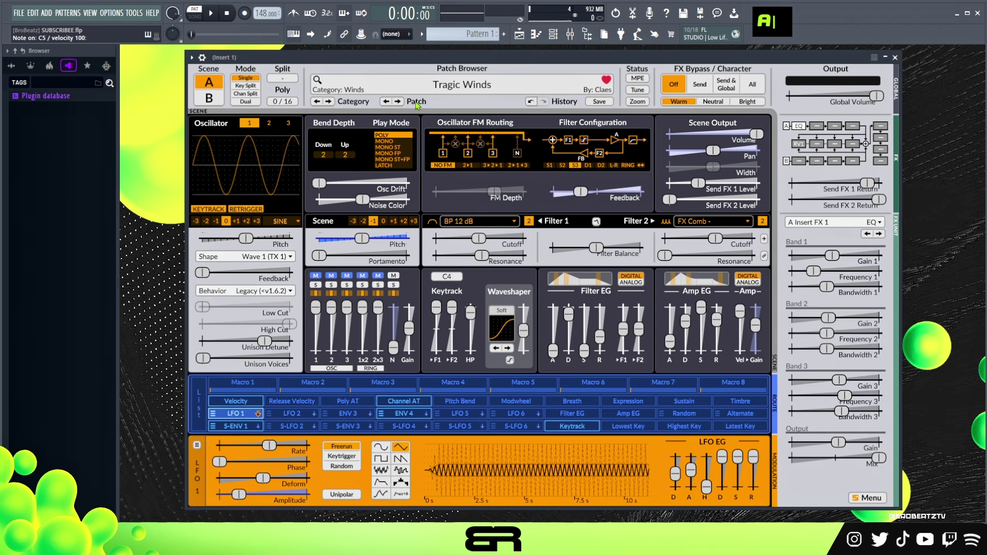
- Play a short run of notes to audition the Tragic Winds patch
key(g)
key(a)
key(e)
key(g)
key(i)
key(e)
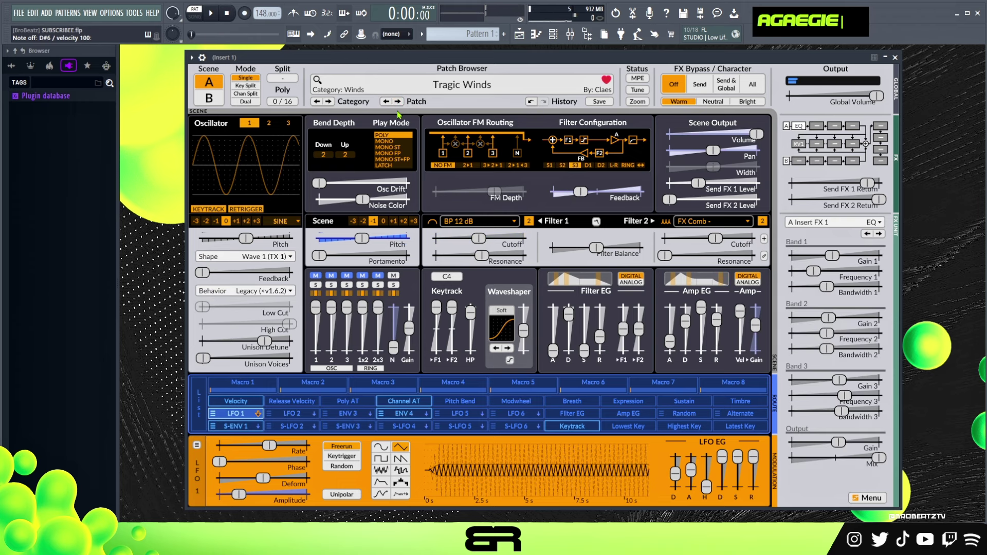
- Examine the patch browser's factory categories such as Basses, Leads and Templates, and its third-party patch banks
click(332, 92)
mouse_move(358, 126)
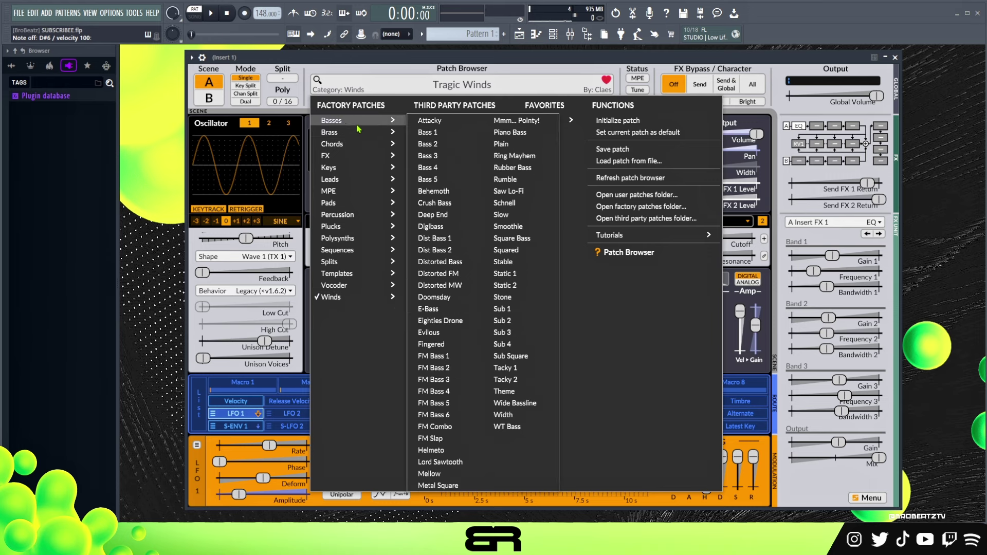
mouse_move(358, 158)
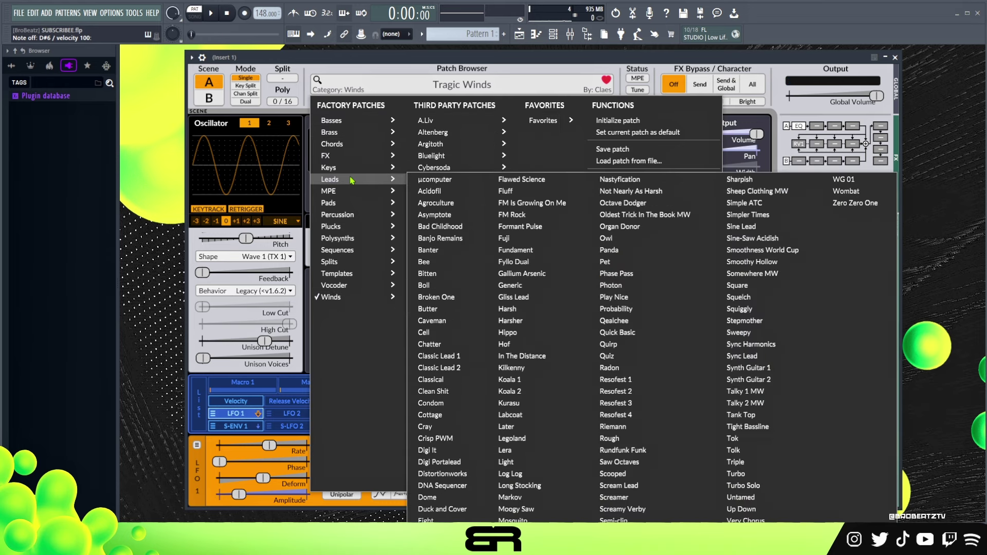
mouse_move(359, 183)
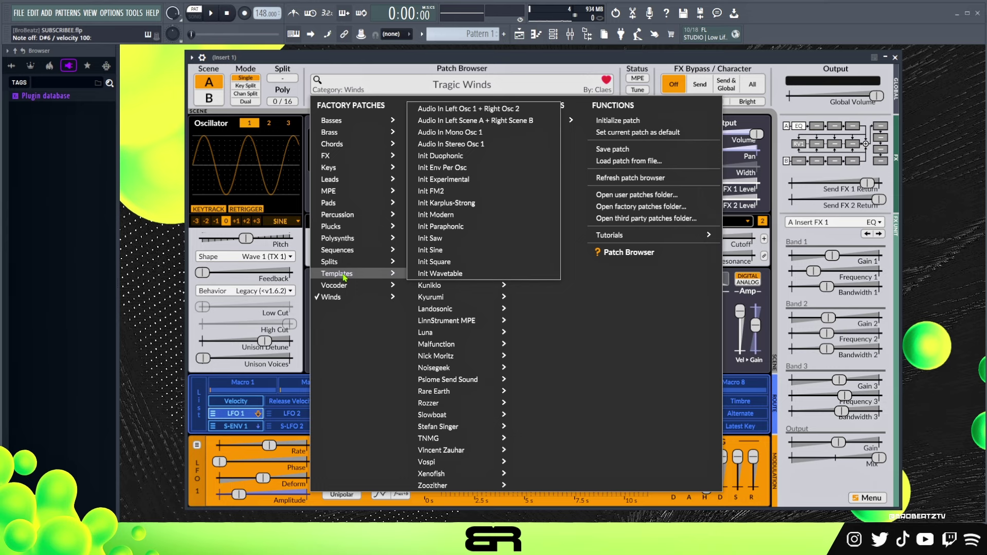
mouse_move(349, 263)
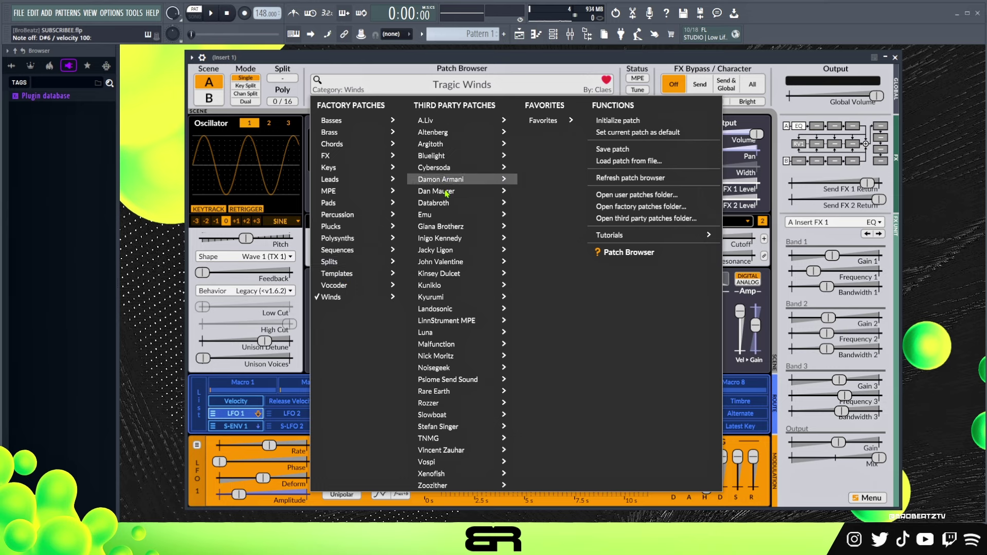
mouse_move(452, 355)
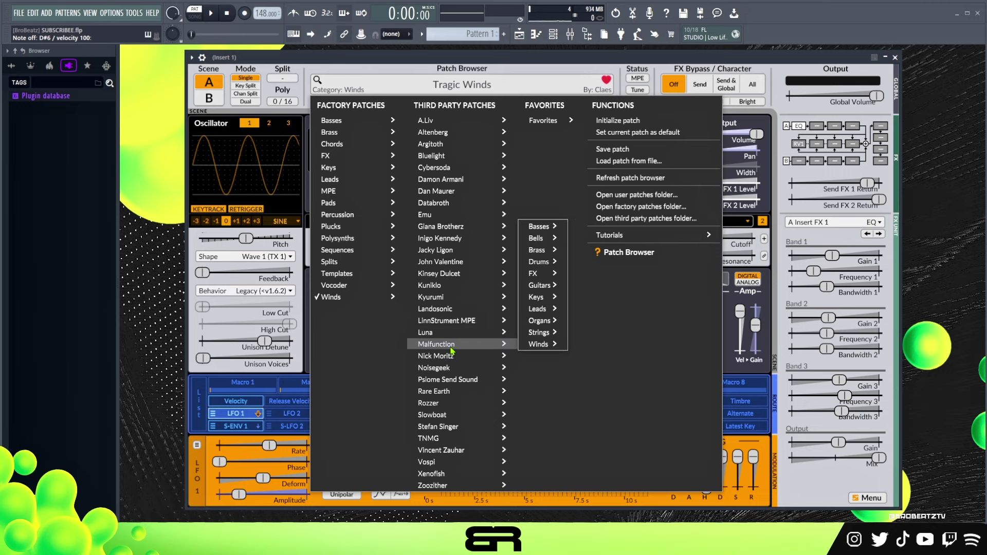
drag(486, 57, 484, 59)
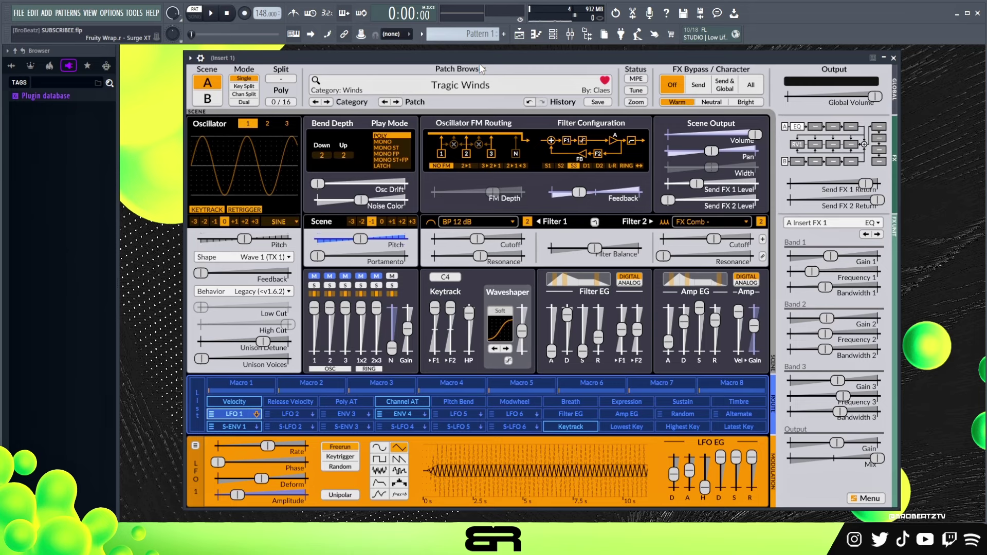
drag(475, 59, 473, 58)
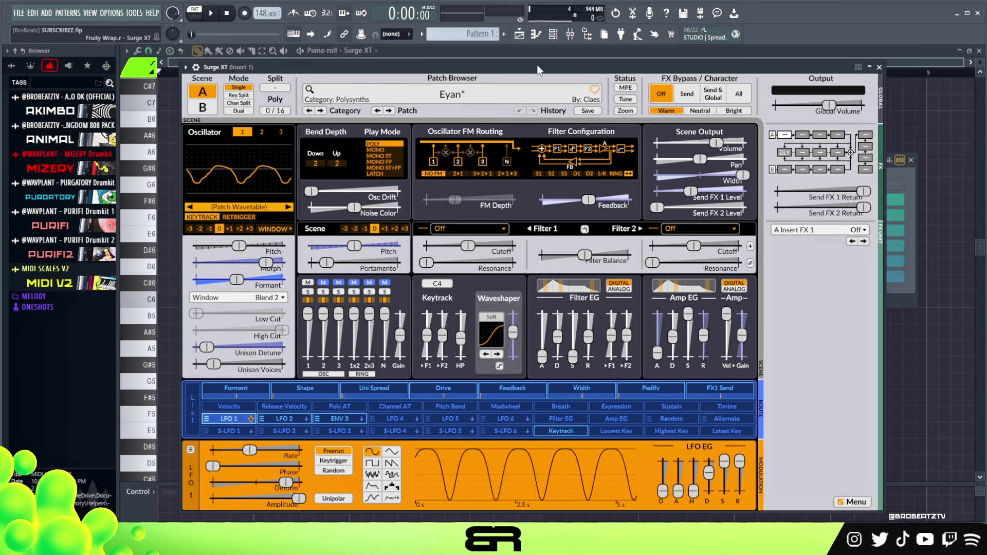
- Close the Surge XT plugin window and show the channel's empty piano roll around octave 5
drag(538, 70, 545, 65)
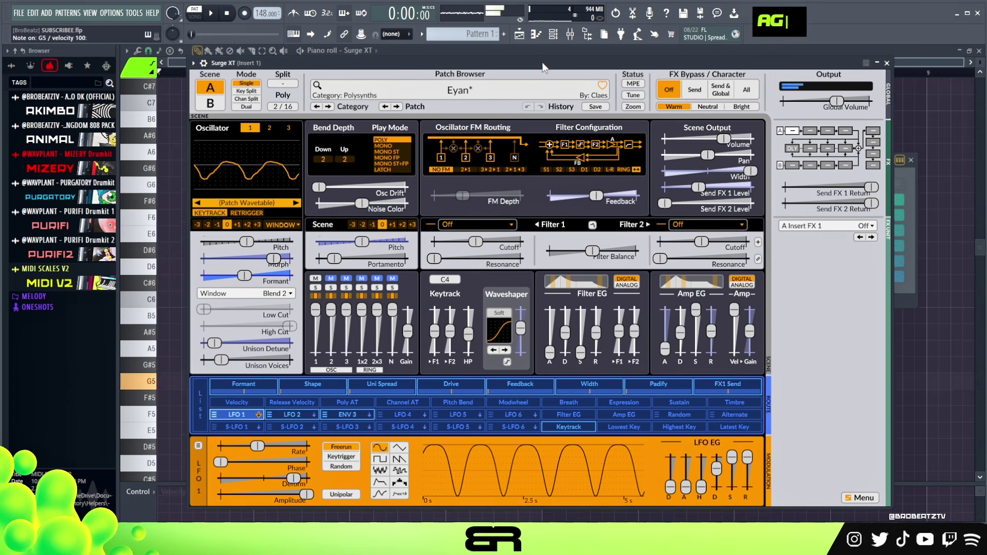
click(887, 64)
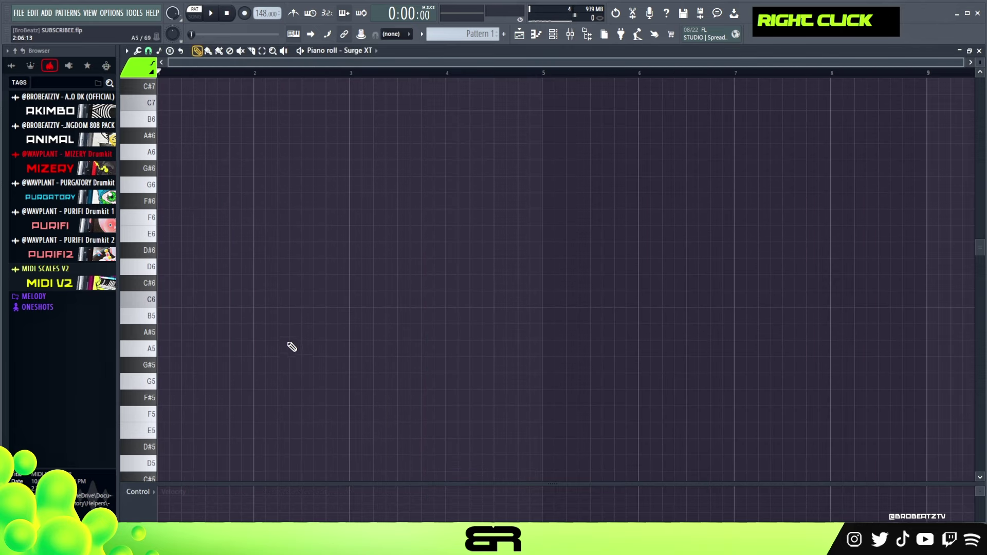
scroll(292, 347, down, 6)
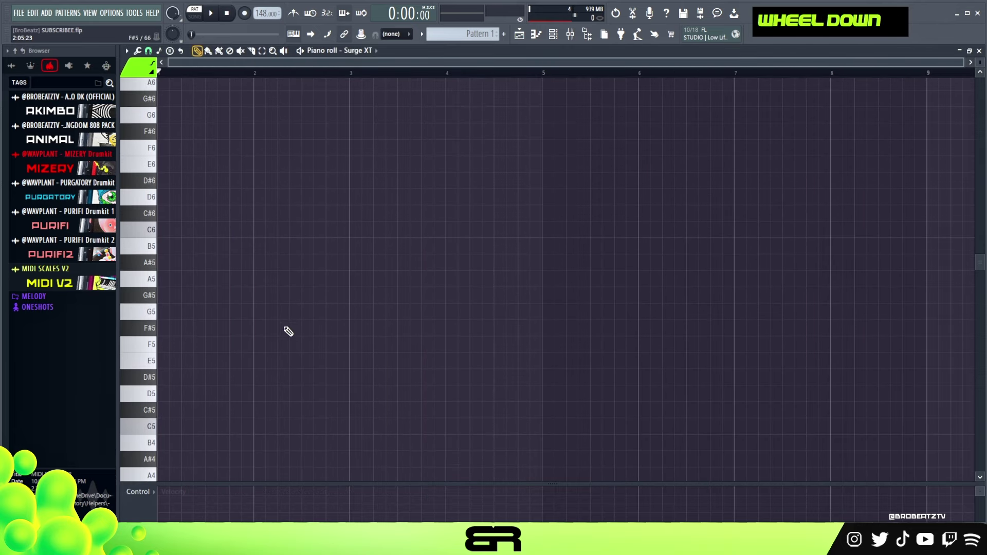
scroll(281, 332, up, 3)
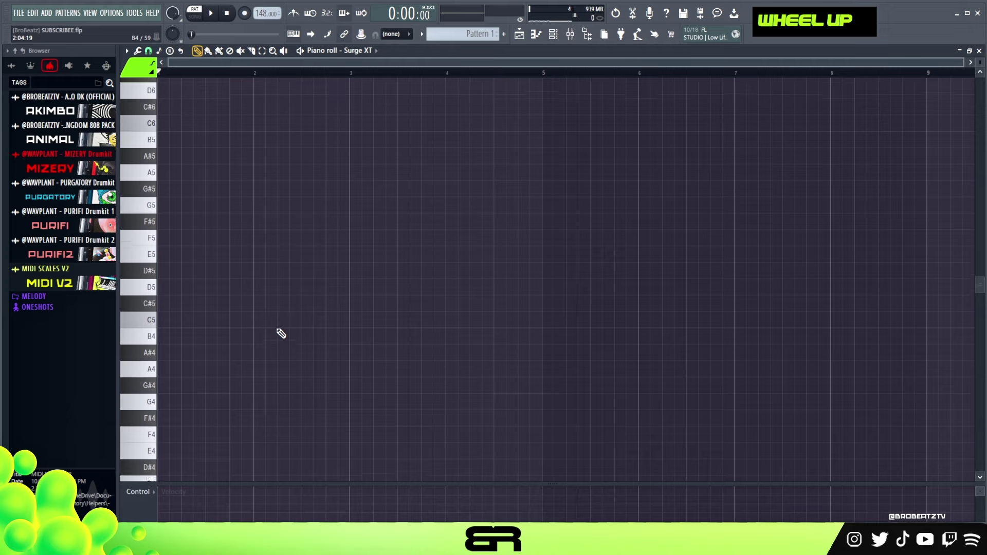
- Draw D#5, F5, F#5 and F5 notes at bars 1, 3, 5 and 7, each 1:10:00 long
click(245, 273)
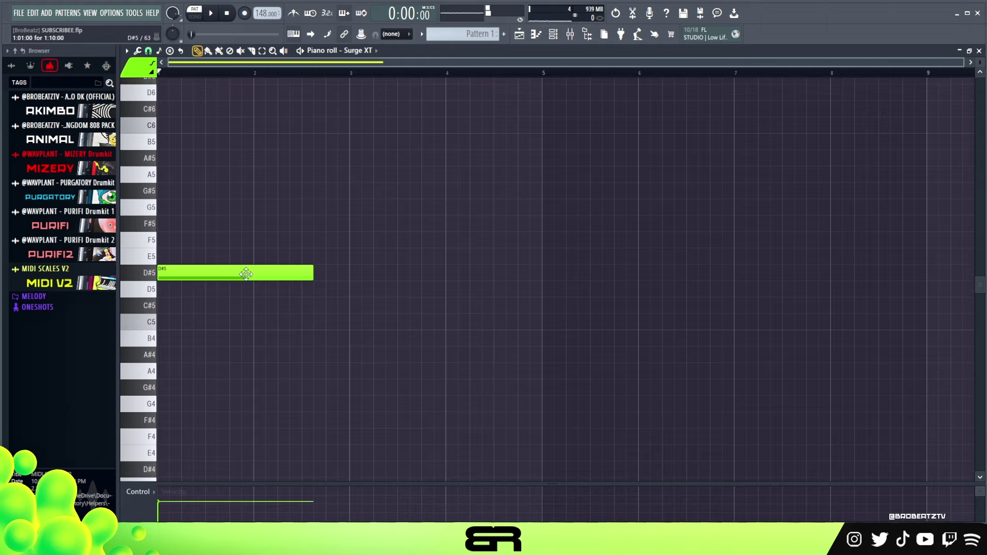
ctrl+click(235, 274)
drag(233, 274, 192, 278)
drag(236, 186, 756, 244)
ctrl+click(390, 239)
scroll(385, 362, up, 1)
scroll(385, 362, up, 2)
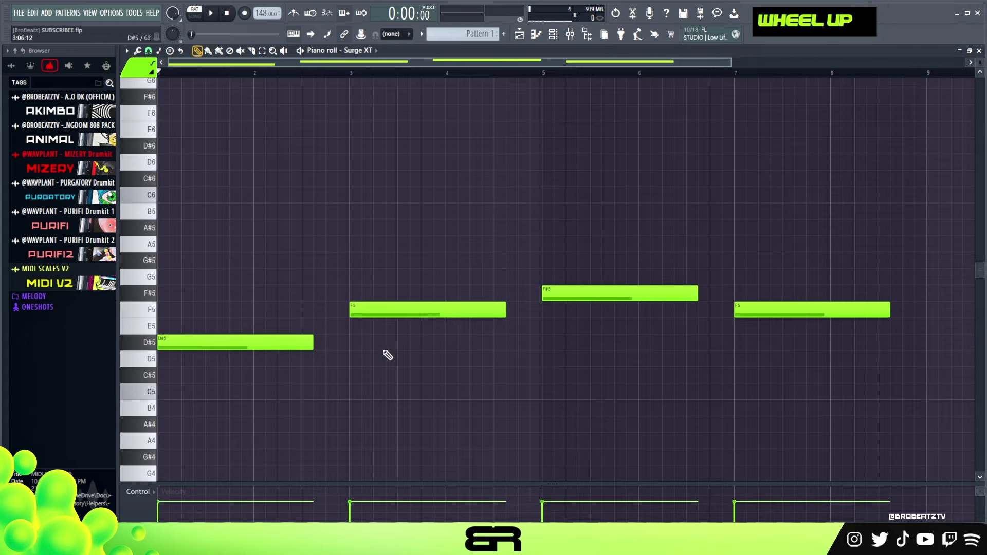
key(ctrl+z)
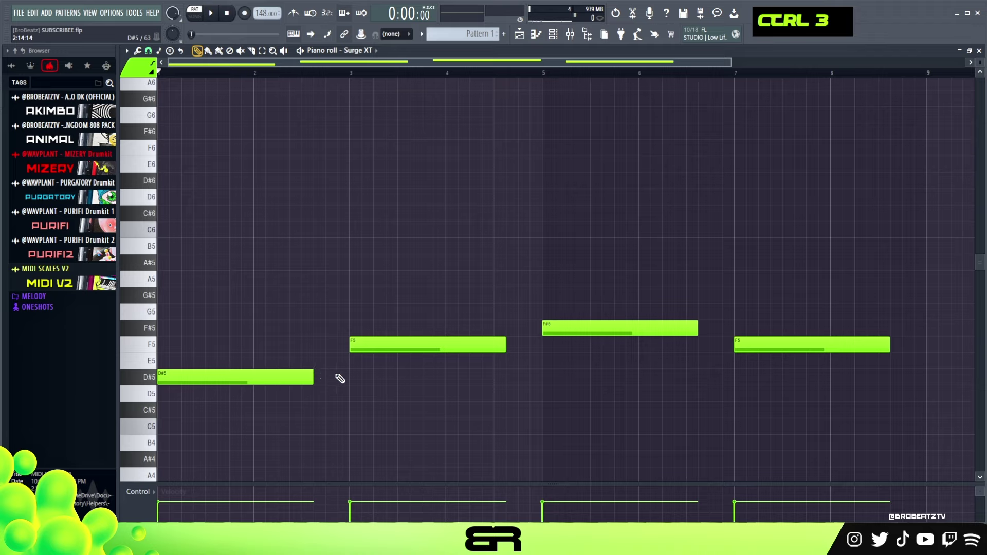
- Copy the bar 1 D#5 note up to F#5 and raise the copy one octave to F#6
ctrl+click(216, 379)
drag(172, 371, 174, 335)
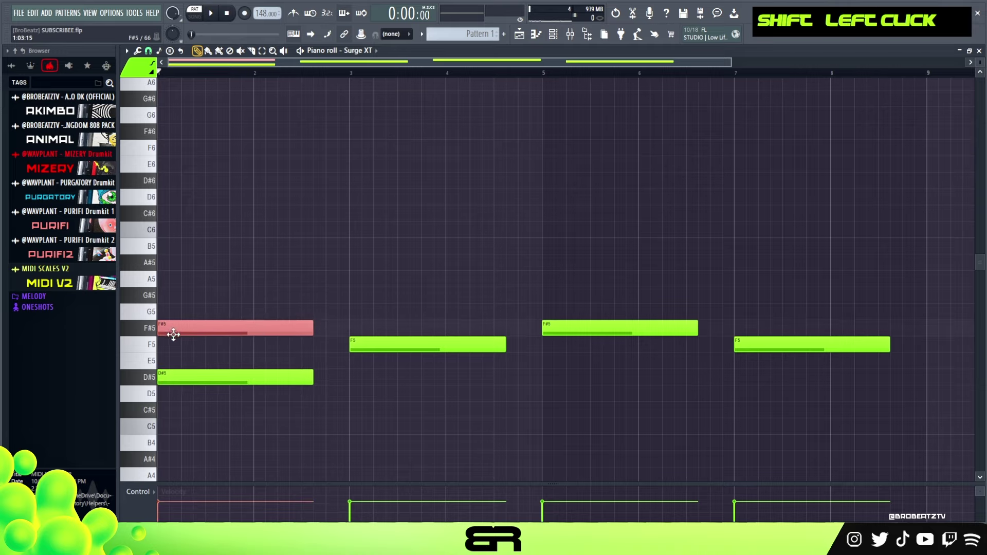
key(space)
key(space)
key(space)
key(space)
key(space)
key(space)
key(space)
key(space)
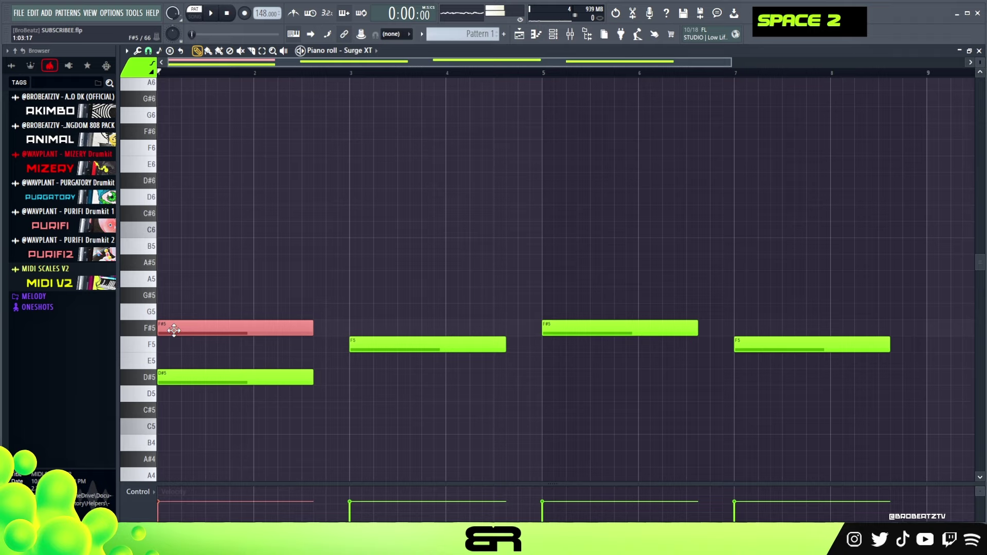
key(ctrl+Up)
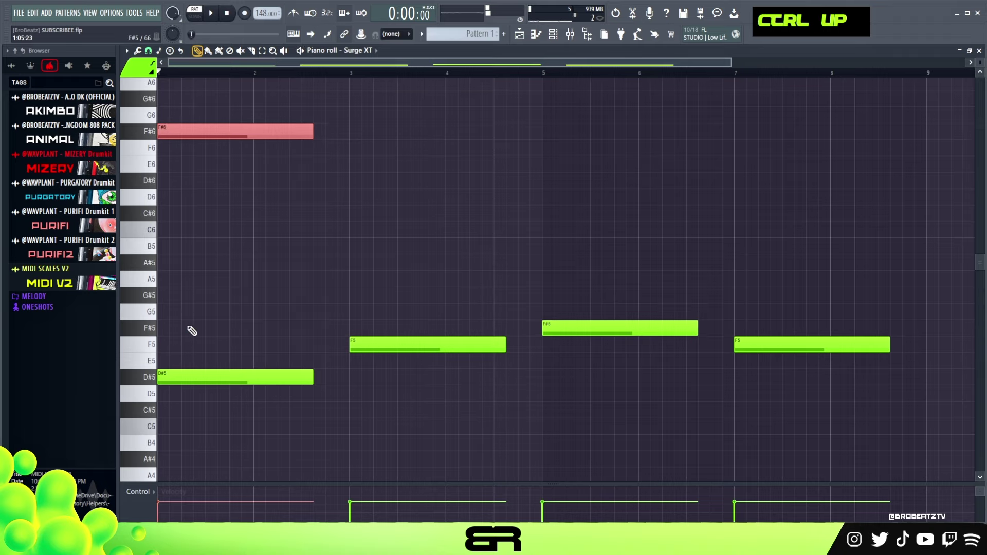
- Copy the bar 1 D#5 note up to G5
drag(198, 376, 178, 318)
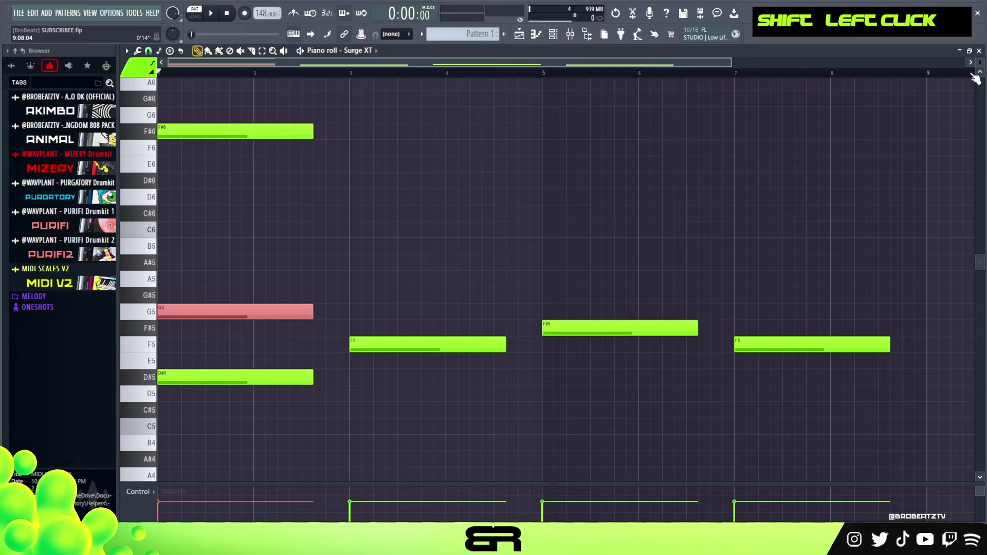
- Replace the bar 1 G5 copy with A#5, C#6 and G#6 notes, auditioning the chord while building it
scroll(979, 61, up, 3)
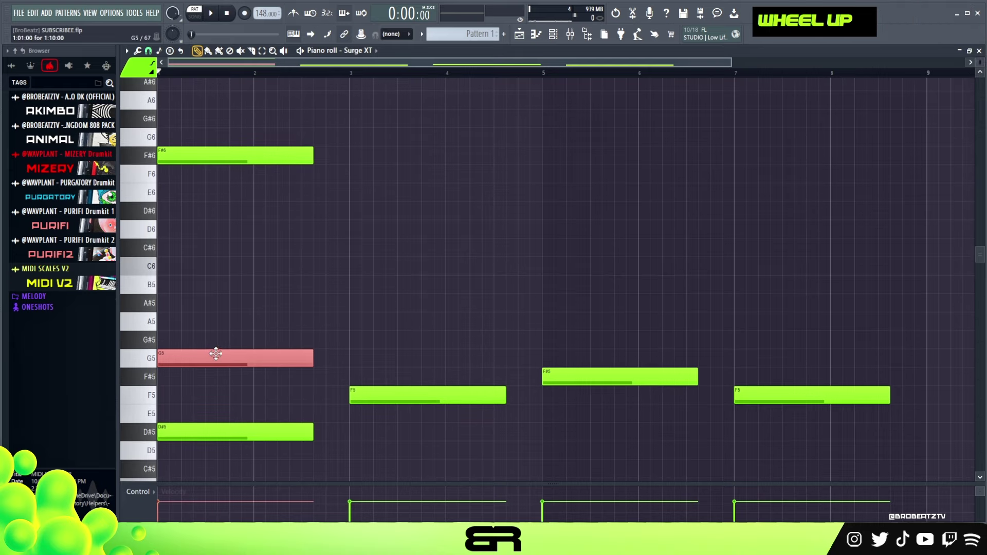
key(space)
key(space)
key(space)
key(space)
key(space)
key(space)
key(ctrl+Up)
key(space)
key(space)
key(space)
key(space)
key(space)
key(space)
key(space)
key(space)
drag(201, 325, 138, 240)
key(space)
key(space)
key(space)
key(space)
key(space)
key(space)
key(space)
key(space)
key(space)
key(space)
key(space)
key(space)
right_click(271, 226)
key(space)
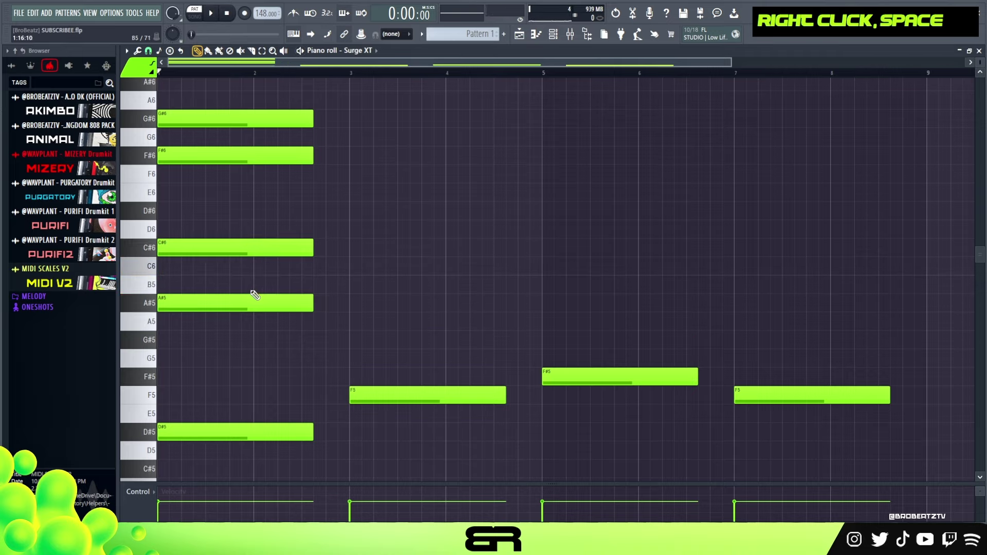
- Lower the bar 1 A#5 note's velocity, raise the velocity of all notes slightly and audition the result
alt+scroll(234, 306, down, 9)
right_click(342, 282)
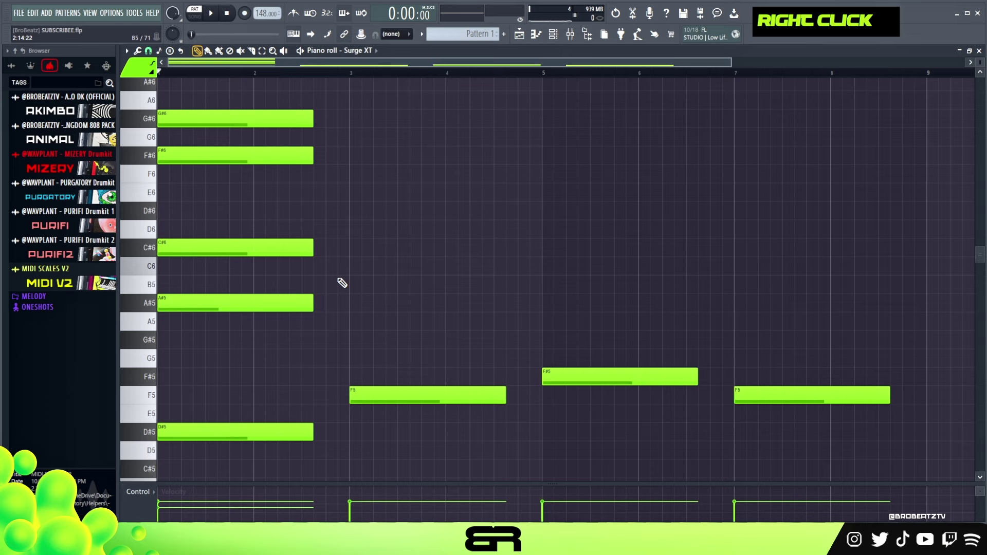
key(ctrl+a)
alt+scroll(342, 283, up, 2)
key(space)
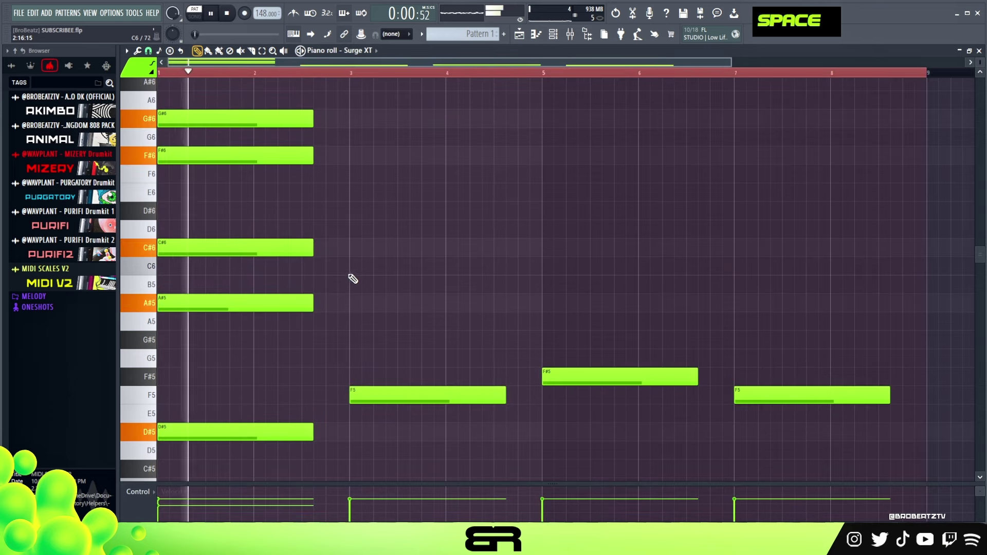
key(space)
- Nudge the bar 1 G#6 note slightly later and lengthen the chord's notes unevenly, with D#5 at 1:12:11
alt+drag(165, 115, 168, 116)
key(space)
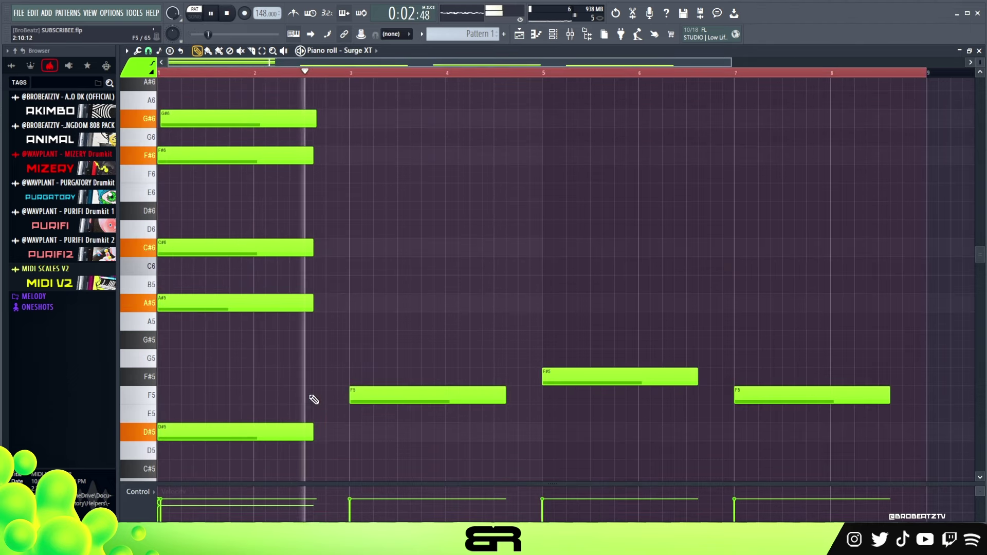
key(space)
ctrl+drag(320, 457, 330, 121)
right_click(332, 158)
alt+drag(327, 159, 321, 162)
ctrl+drag(316, 246, 315, 313)
ctrl+right_click(344, 316)
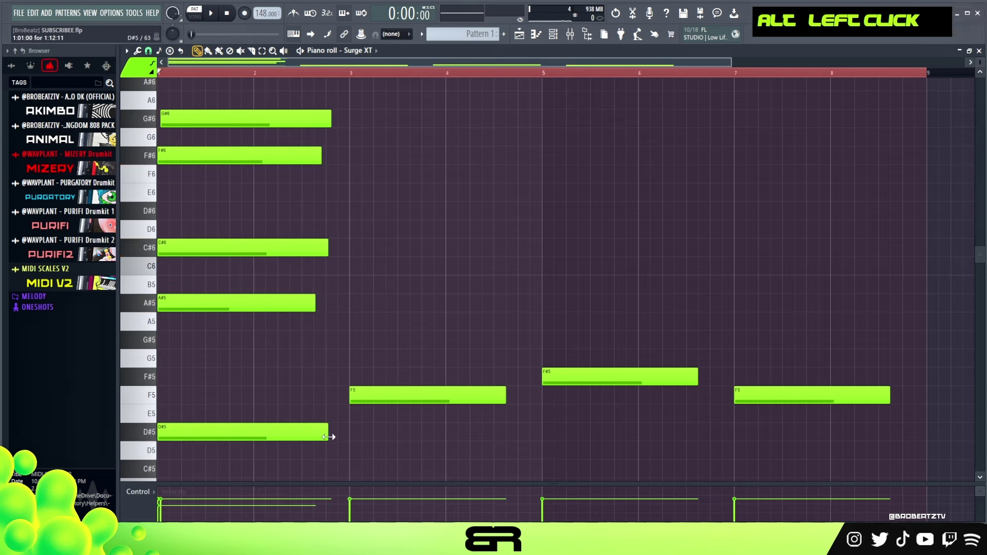
- Copy the bar 3 F5 note up to A5 and C6, and raise the C6 copy one octave to C7
scroll(434, 341, up, 2)
double_click(294, 72)
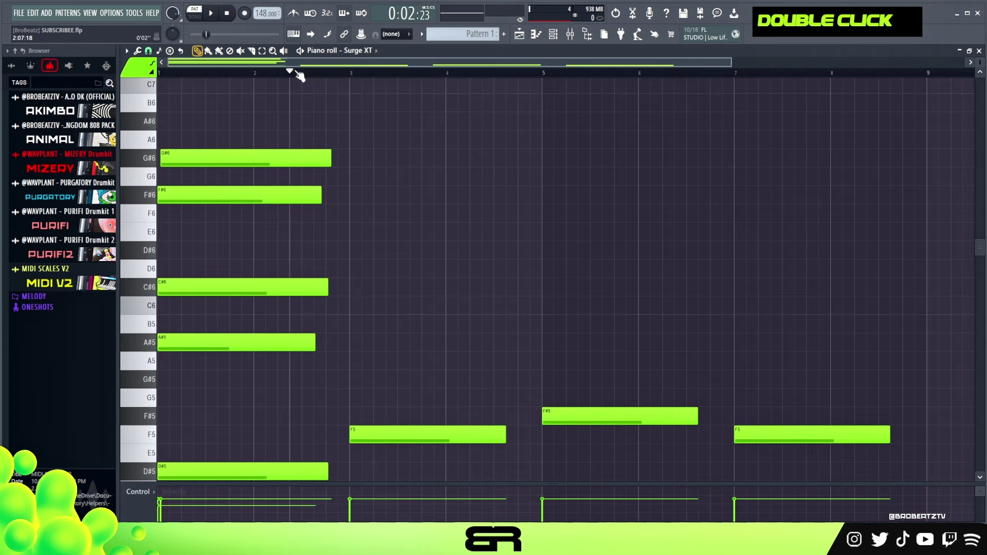
ctrl+click(387, 434)
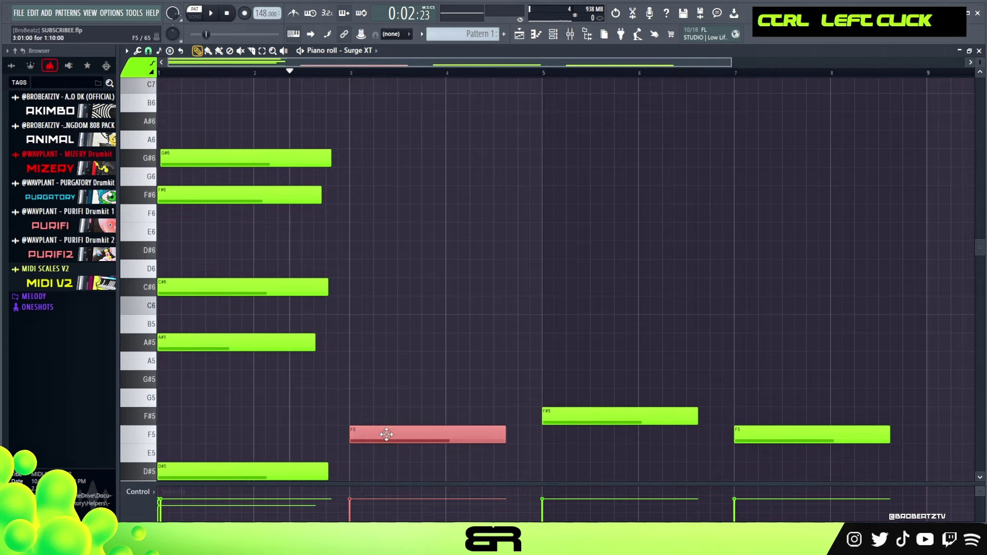
drag(387, 433, 387, 296)
key(space)
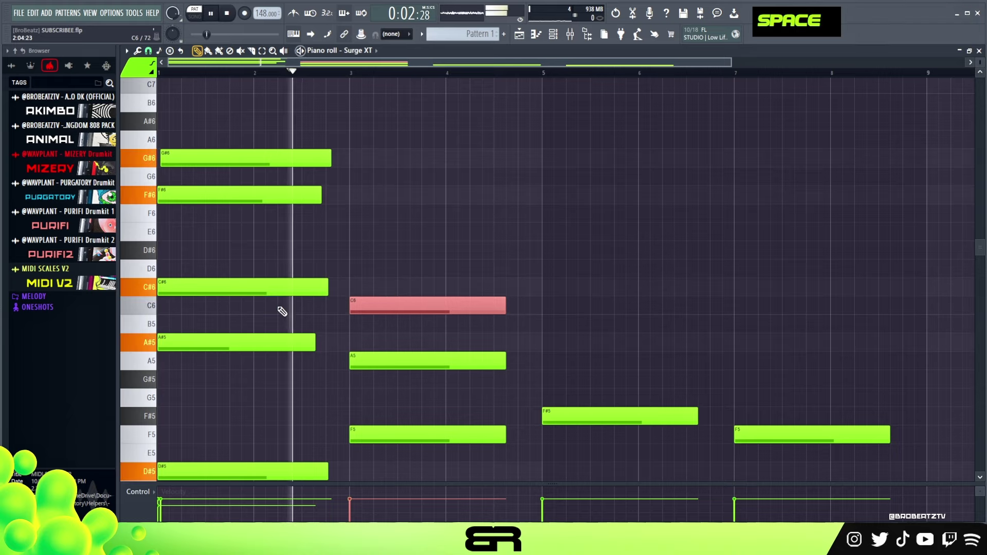
key(space)
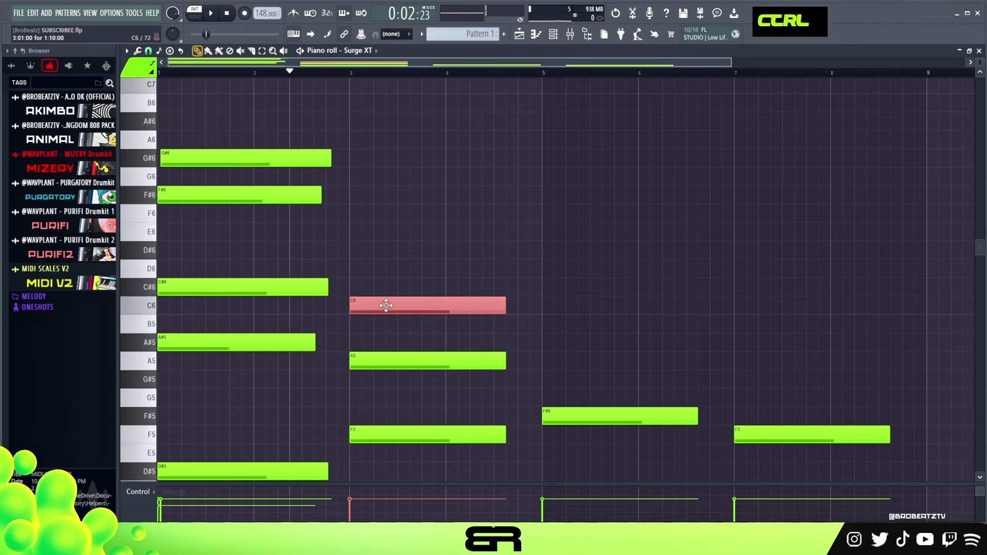
key(ctrl+Up)
right_click(382, 318)
- Copy the bar 1 G#6 note to bar 3, add a D#6 note below it and play the chords
ctrl+click(216, 183)
drag(232, 169, 392, 167)
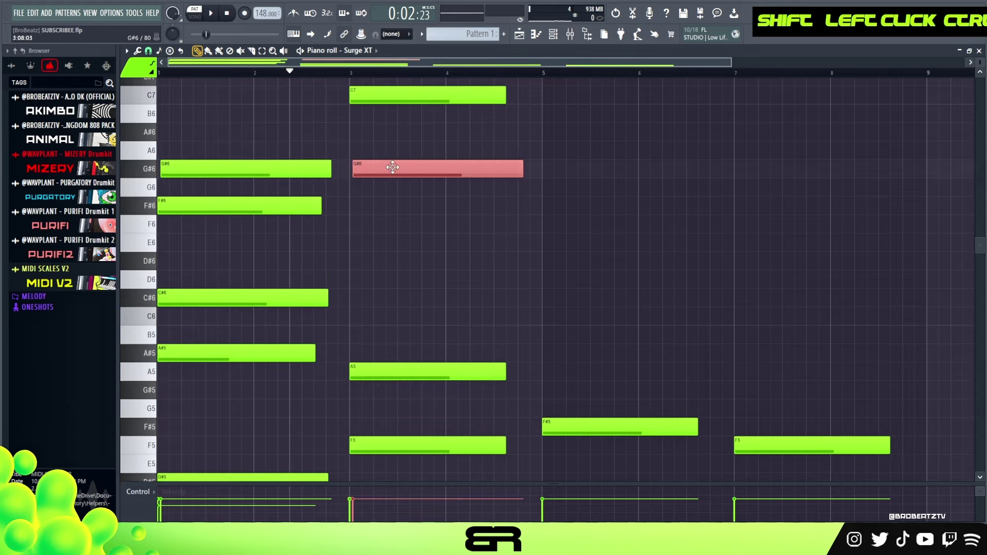
right_click(391, 197)
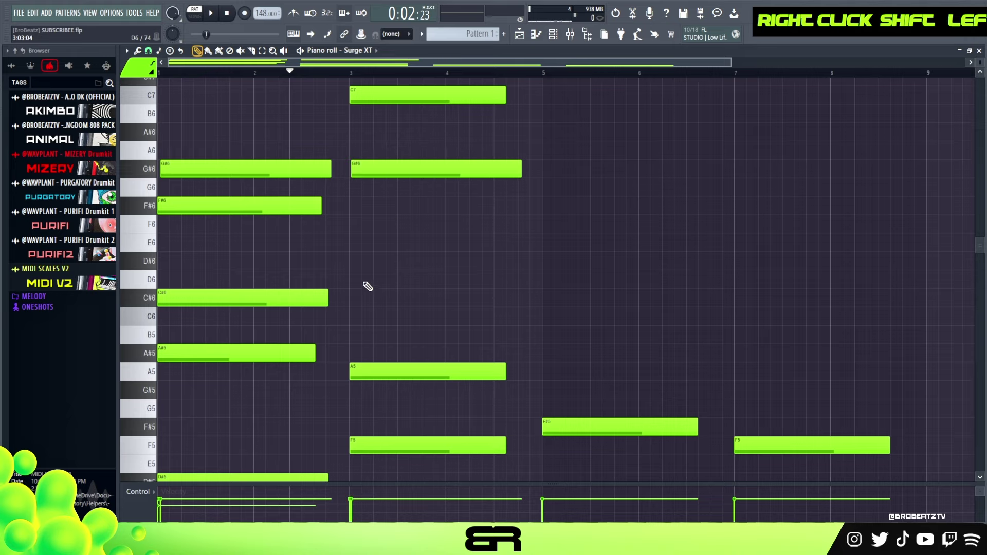
click(357, 261)
key(space)
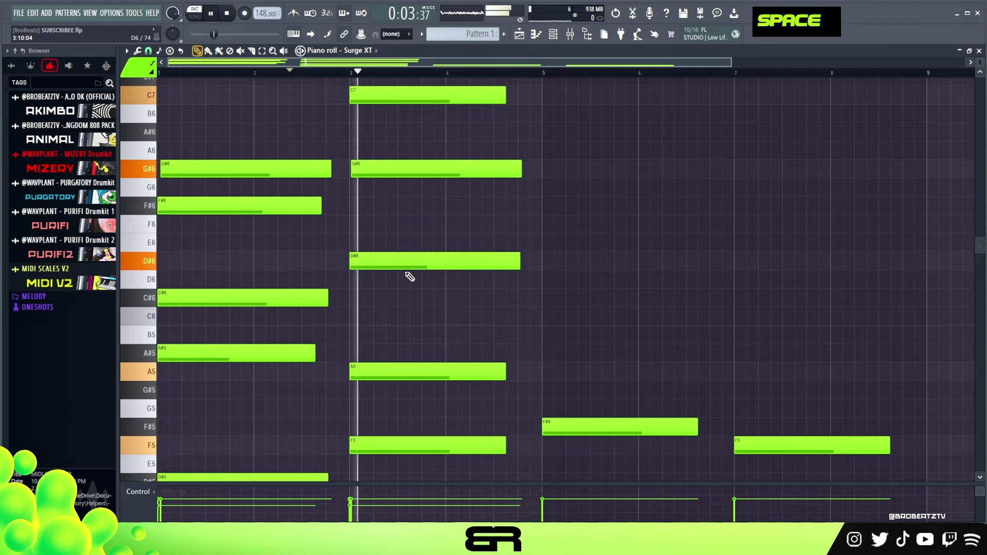
scroll(447, 262, up, 3)
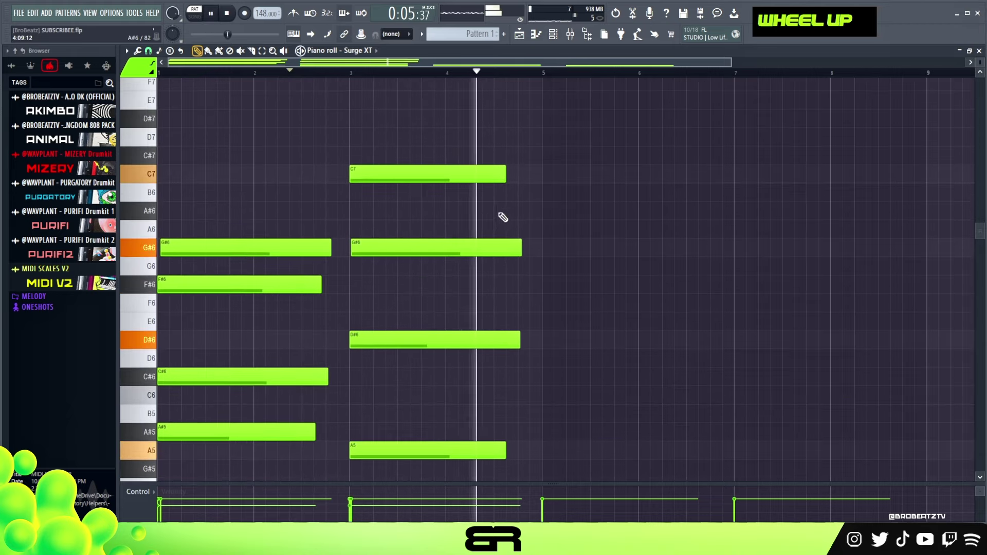
key(space)
key(space)
- Shorten the bar 3 C7 note to 1:07:17 and add a C#7 note right after it at 4:09:00
drag(505, 175, 492, 176)
key(space)
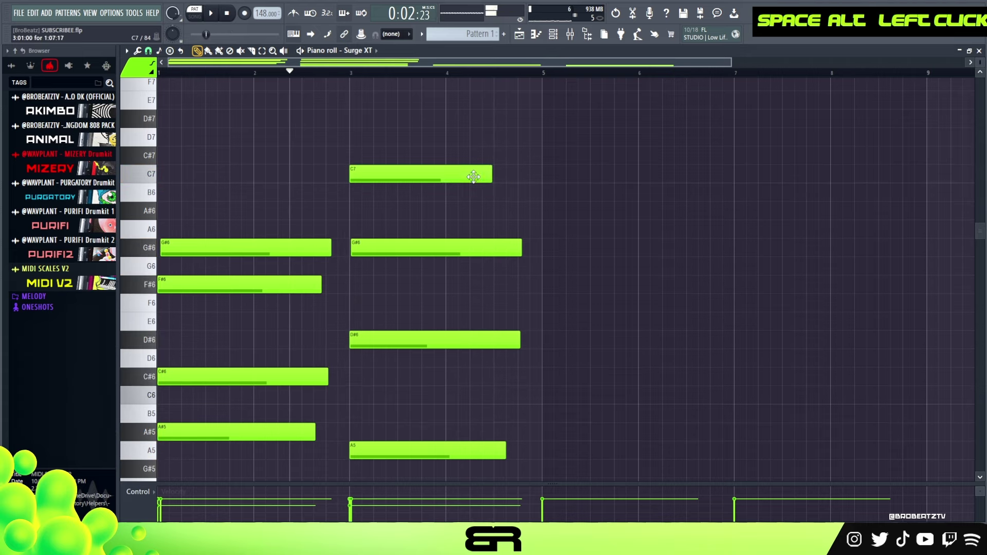
click(527, 162)
click(545, 211)
right_click(545, 211)
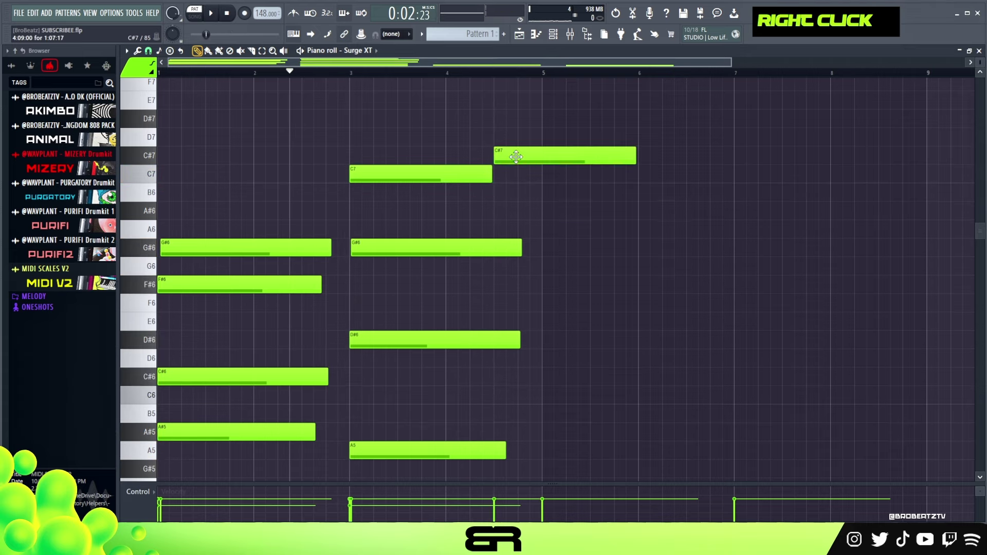
- Add a 1:07:17 long G#6 note at bar 5 and shorten the C#7 note to end at bar 5
click(543, 236)
key(space)
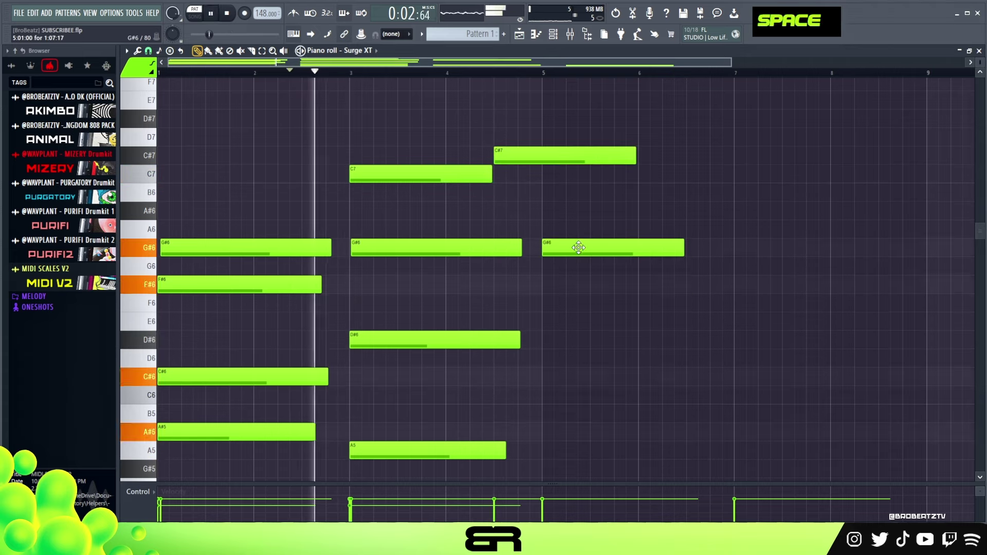
alt+drag(628, 158, 541, 161)
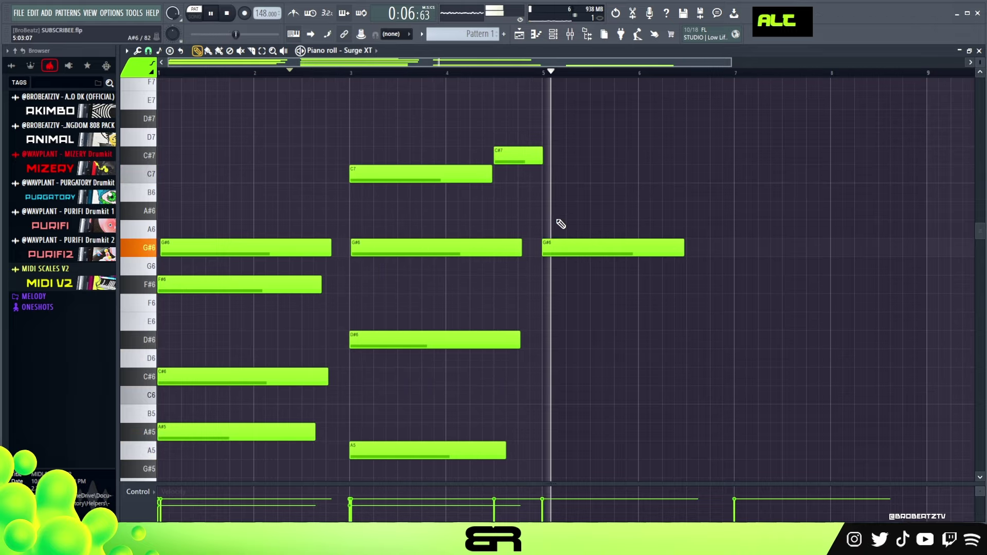
- Shorten the bar 3 G#6 and D#6 notes to end about where the C7 note ends
scroll(558, 222, down, 2)
key(space)
alt+drag(522, 212, 491, 215)
alt+drag(516, 302, 489, 307)
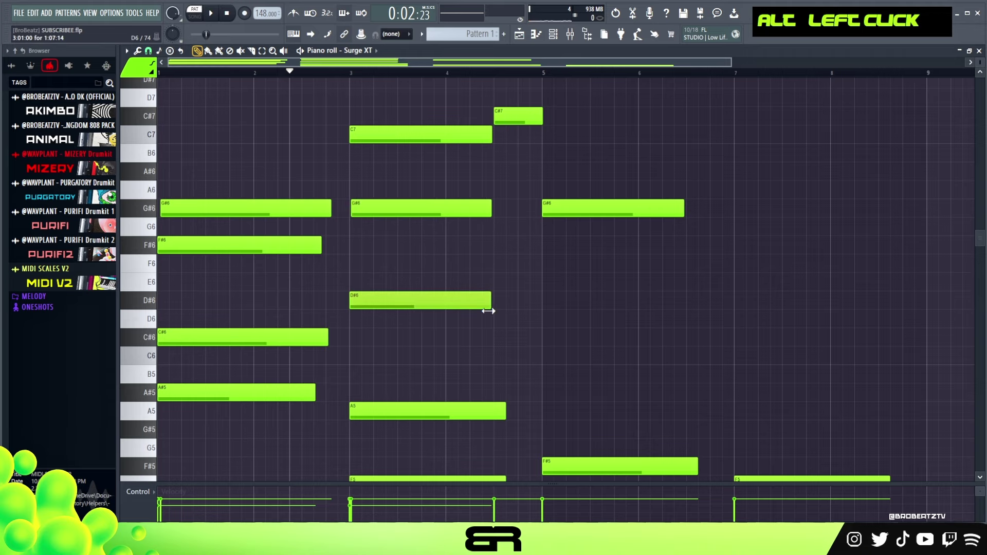
- Copy the bar 1 A#5 and C#6 notes to bar 5 together with the bar 3 D#6 note to bar 7
scroll(496, 321, down, 2)
ctrl+drag(334, 398, 529, 157)
ctrl+drag(432, 233, 608, 360)
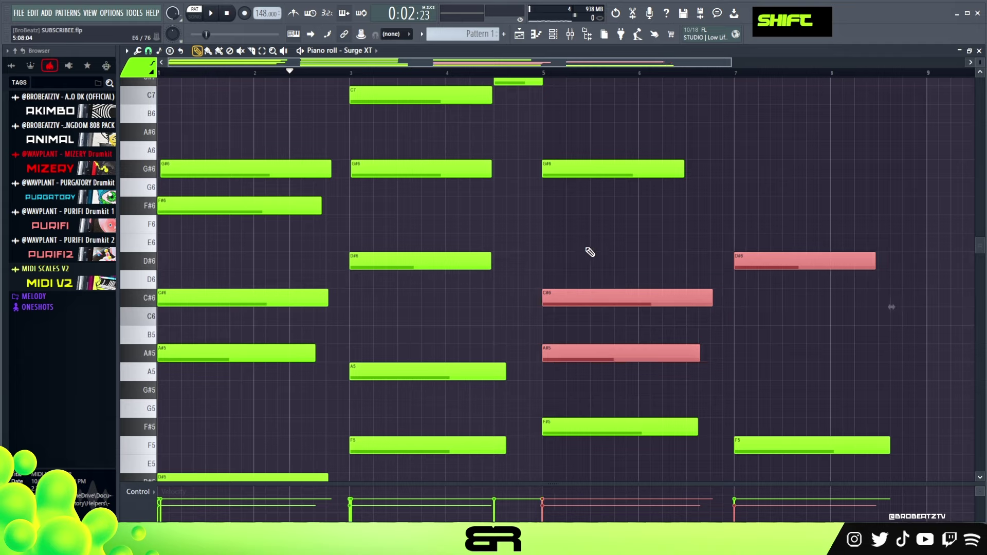
right_click(568, 273)
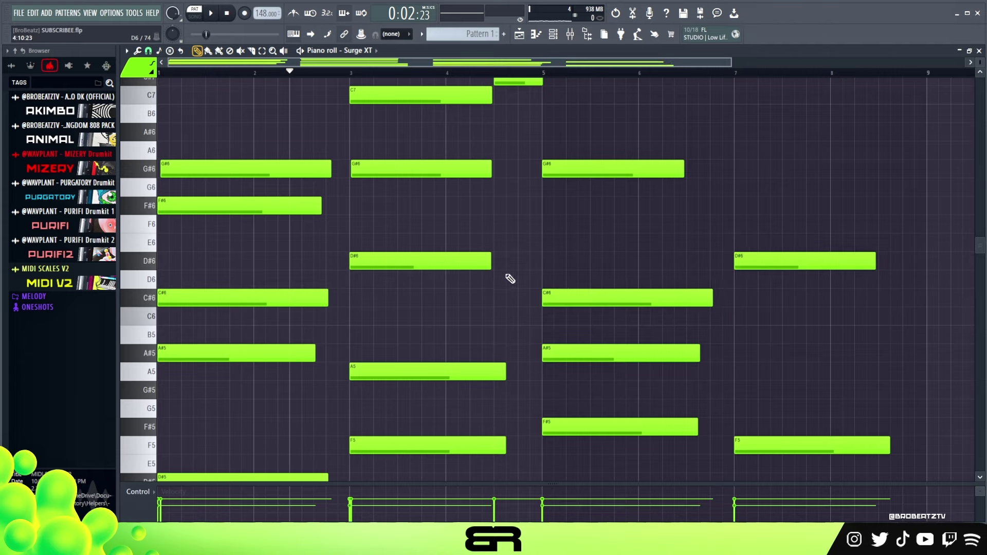
- Copy the bar 1 F#6 note to bar 5 and lower the copy to F6
ctrl+click(247, 211)
drag(247, 211, 613, 229)
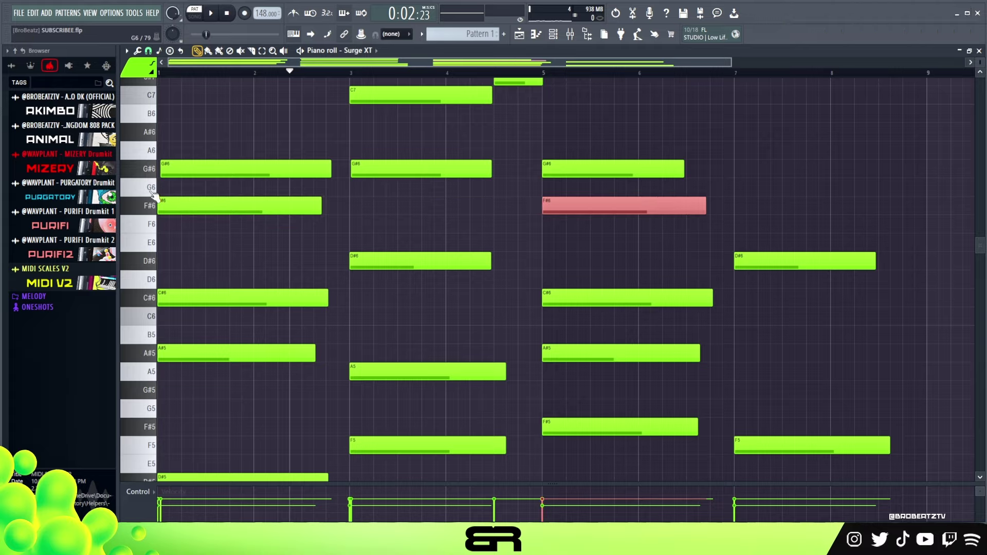
key(shift+Down)
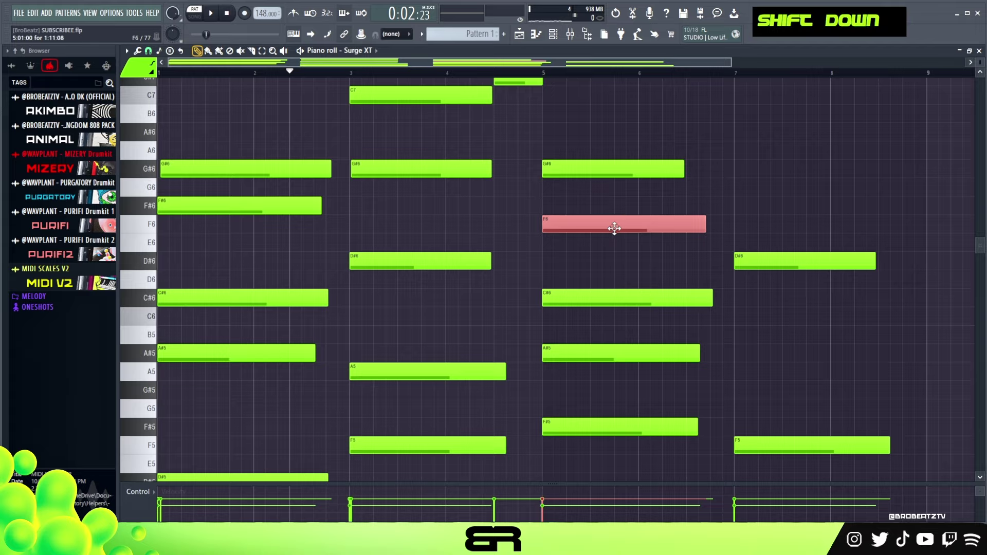
scroll(619, 232, down, 2)
scroll(568, 158, up, 2)
ctrl+drag(562, 143, 696, 415)
alt+right_click(612, 251)
right_click(553, 250)
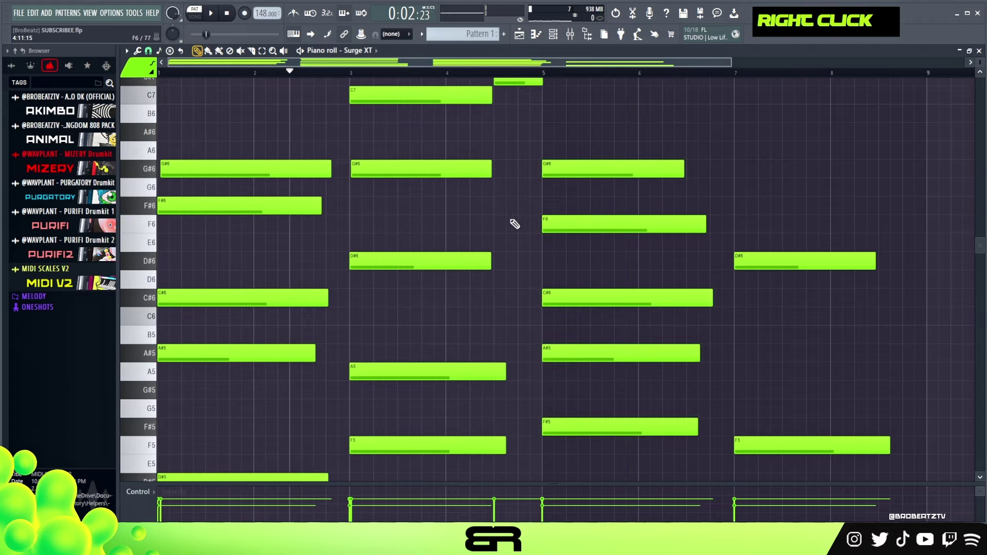
- Copy the bar 5 G#6 and F6 notes to 4:09:00 and shorten the copies to end just before bar 5
ctrl+drag(564, 144, 537, 223)
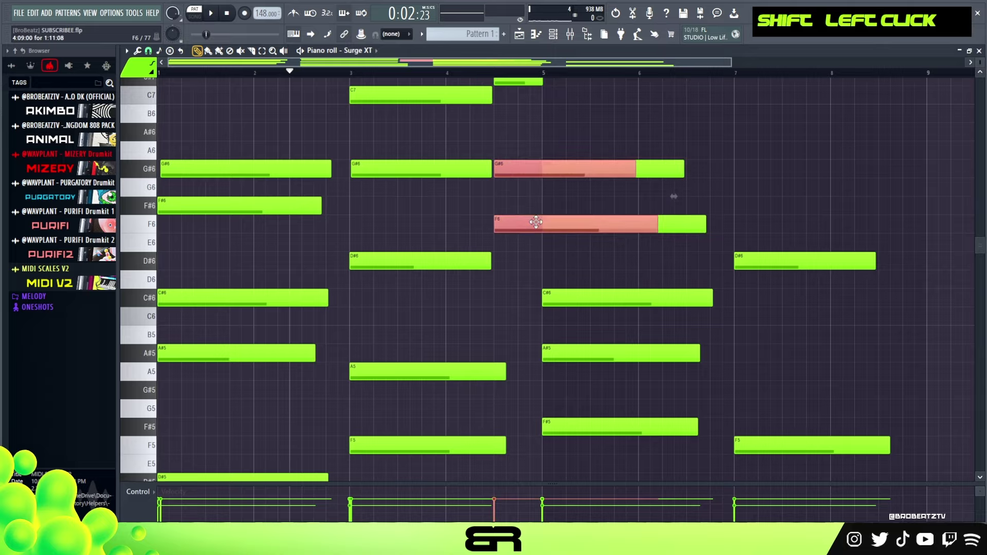
key(shift+d)
drag(506, 176, 533, 177)
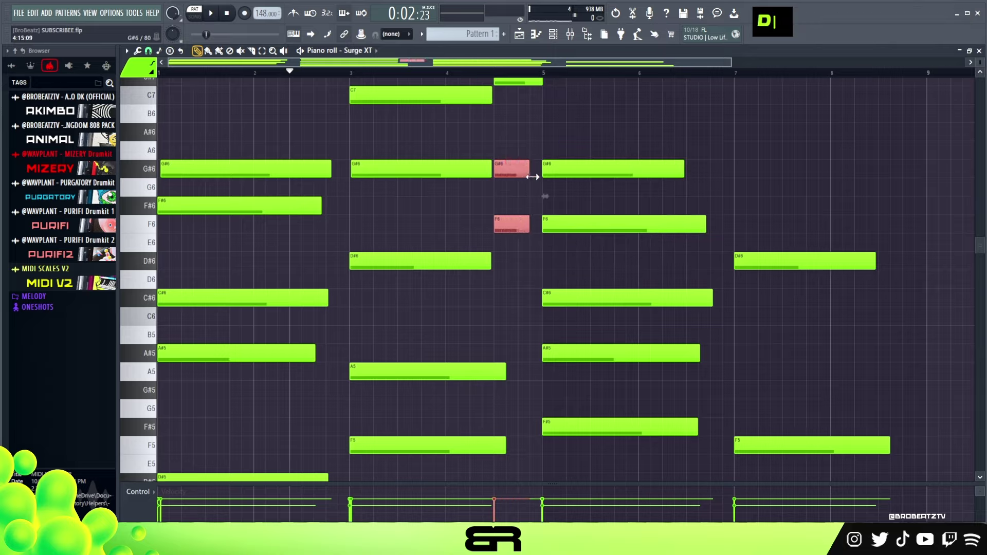
right_click(509, 267)
- Add a C#6 note at 4:09:00 and set its length to 0:07:03, ending with the short notes above
double_click(494, 297)
ctrl+click(553, 299)
key(shift+d)
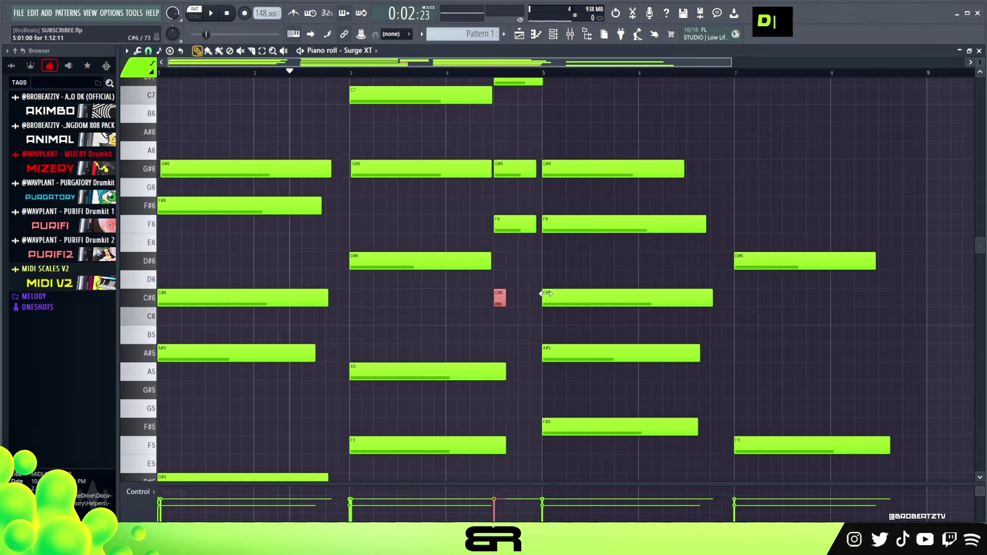
click(509, 305)
right_click(517, 305)
drag(506, 302, 537, 304)
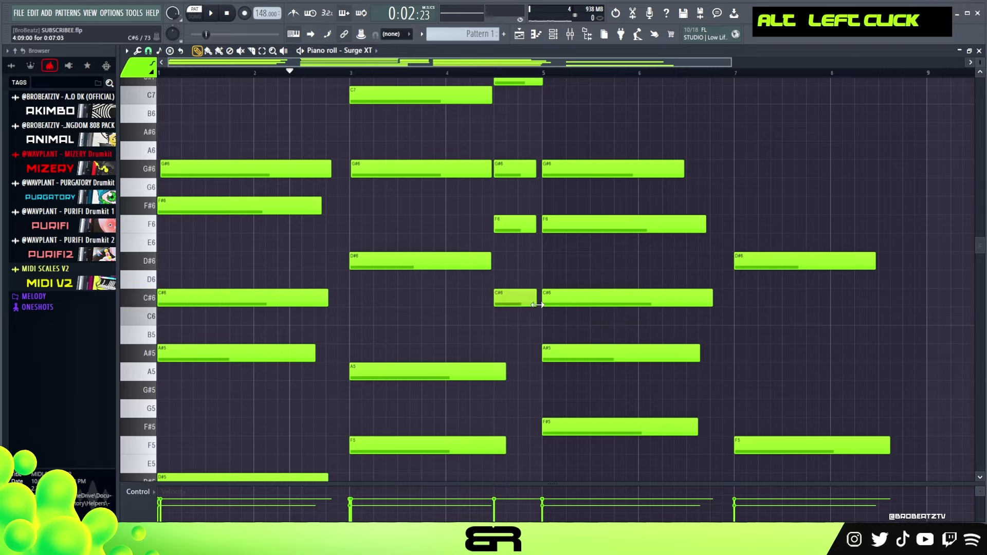
- Stamp a Major chord with D#6 as its root in the empty area late in bar 9
scroll(531, 132, up, 4)
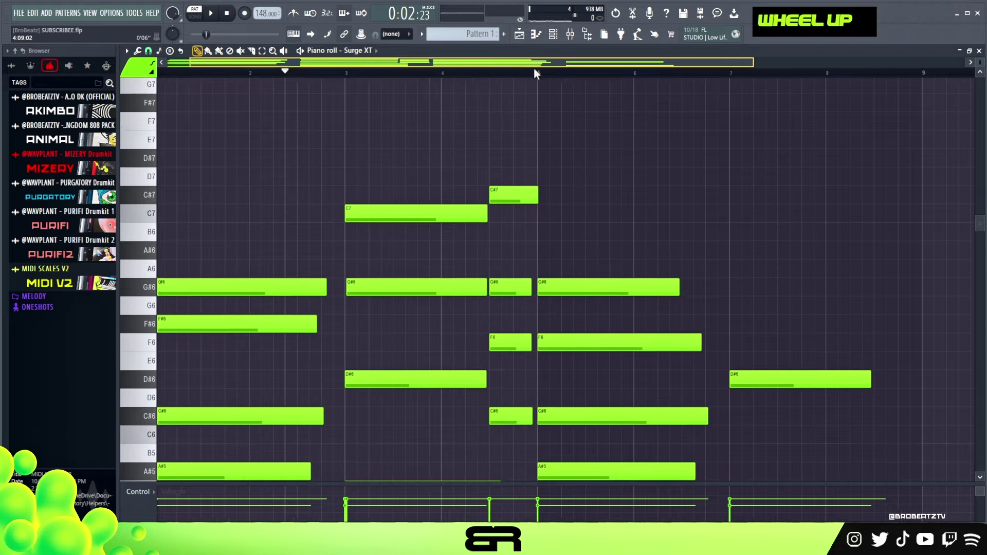
scroll(877, 145, right, 5)
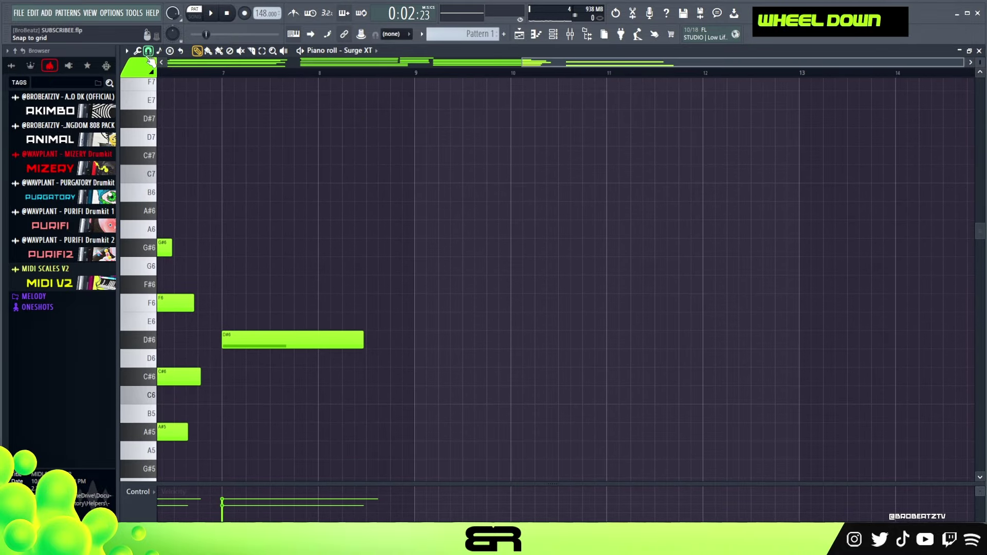
click(180, 50)
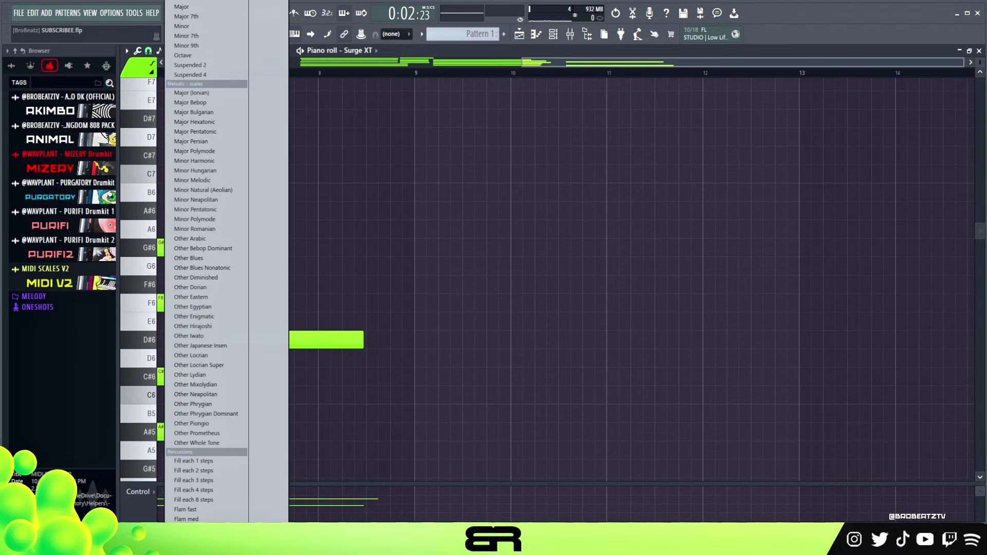
click(190, 6)
double_click(480, 337)
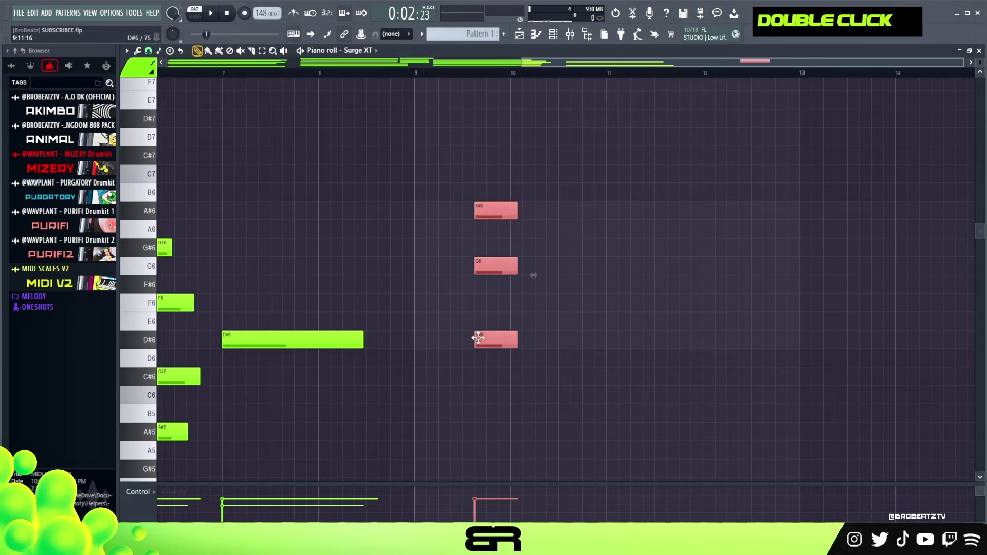
- Stamp a Suspended 2 chord with C#6 as its root at bar 11
click(151, 51)
click(154, 60)
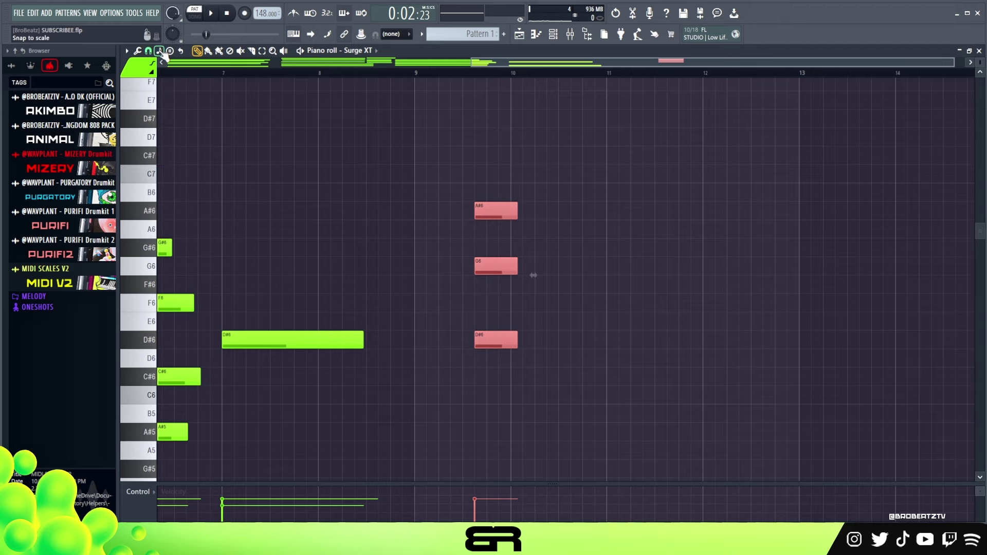
click(171, 54)
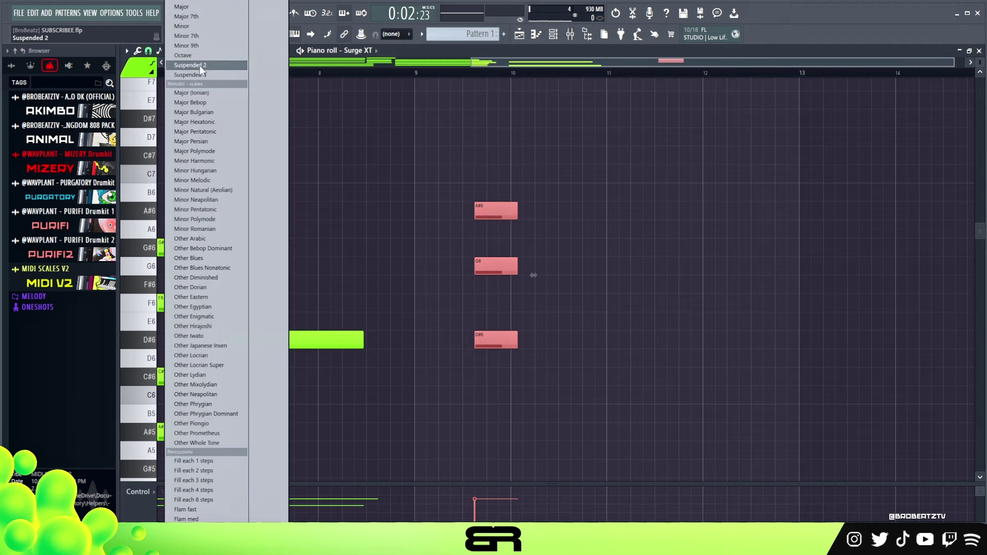
click(206, 72)
double_click(615, 377)
- Stamp a Minor chord with D#6 as its root at bar 12 and clear the selection
click(170, 51)
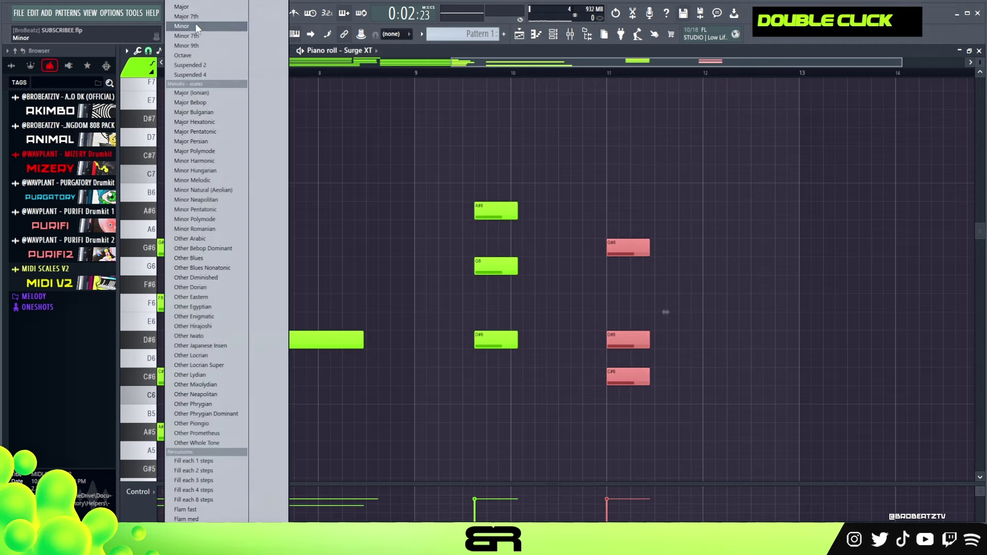
click(197, 28)
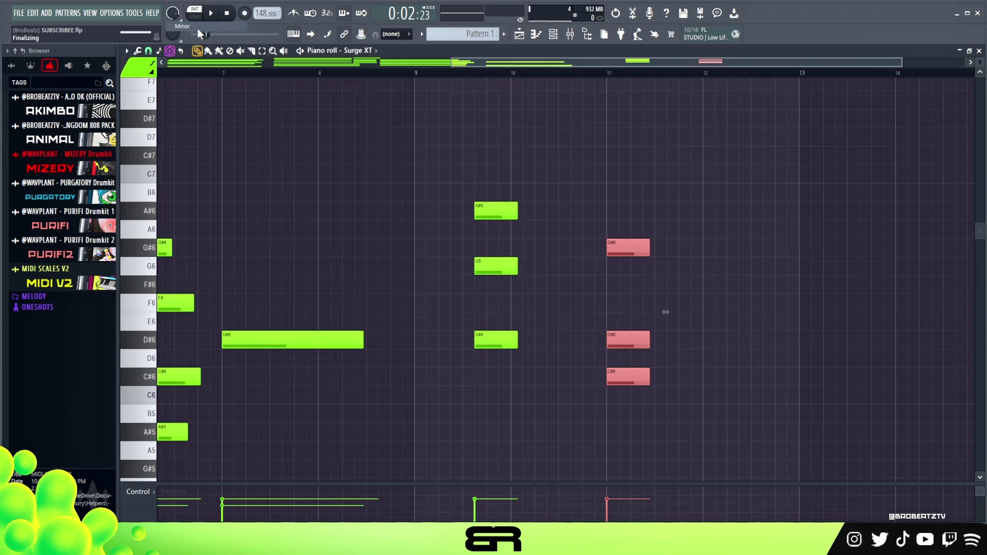
double_click(672, 339)
drag(672, 325, 709, 343)
key(ctrl)
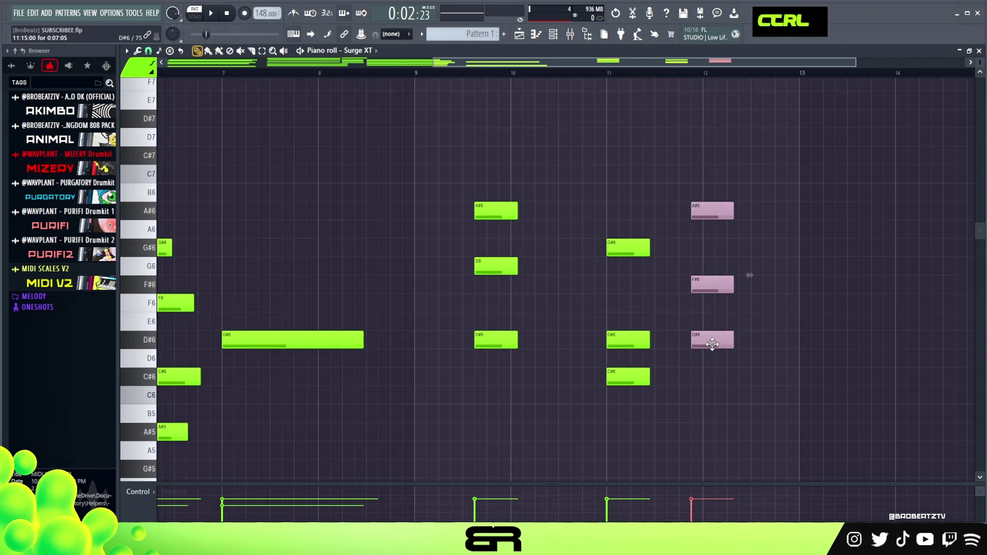
right_click(757, 352)
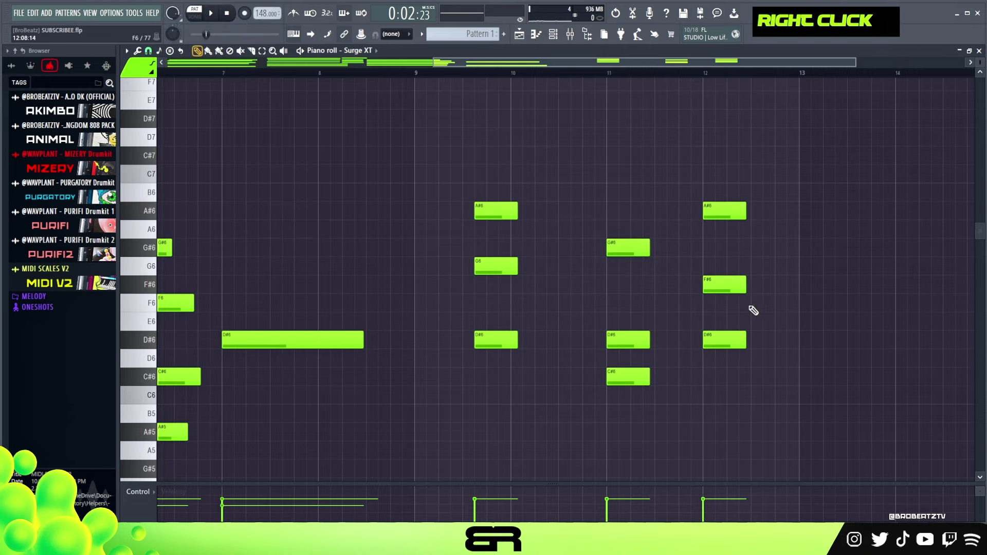
- Move the stamped D#6 Major chord so that its three notes start at bar 10
ctrl+click(615, 360)
drag(447, 183, 551, 383)
drag(511, 341, 548, 341)
right_click(538, 397)
mouse_move(510, 287)
mouse_down()
mouse_move(546, 330)
mouse_move(565, 329)
mouse_up()
key(ctrl+z)
drag(511, 228, 547, 253)
drag(471, 183, 561, 387)
right_click(573, 430)
- Select the G#6, F6 and C#6 notes of the bar 5 chord to examine its shape, and clear the selection
drag(612, 362, 654, 371)
drag(713, 308, 749, 324)
drag(770, 186, 703, 355)
drag(586, 62, 316, 78)
drag(603, 228, 701, 412)
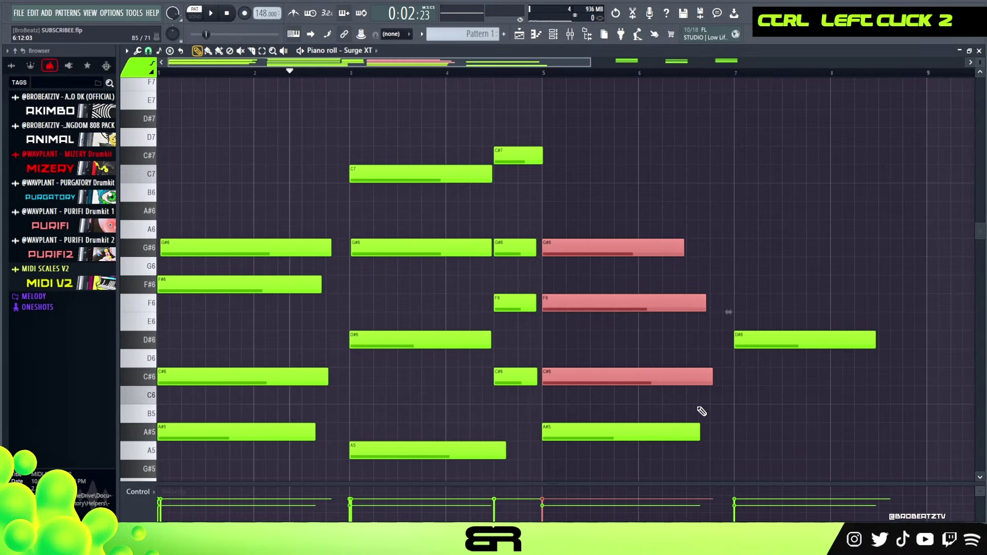
key(alt)
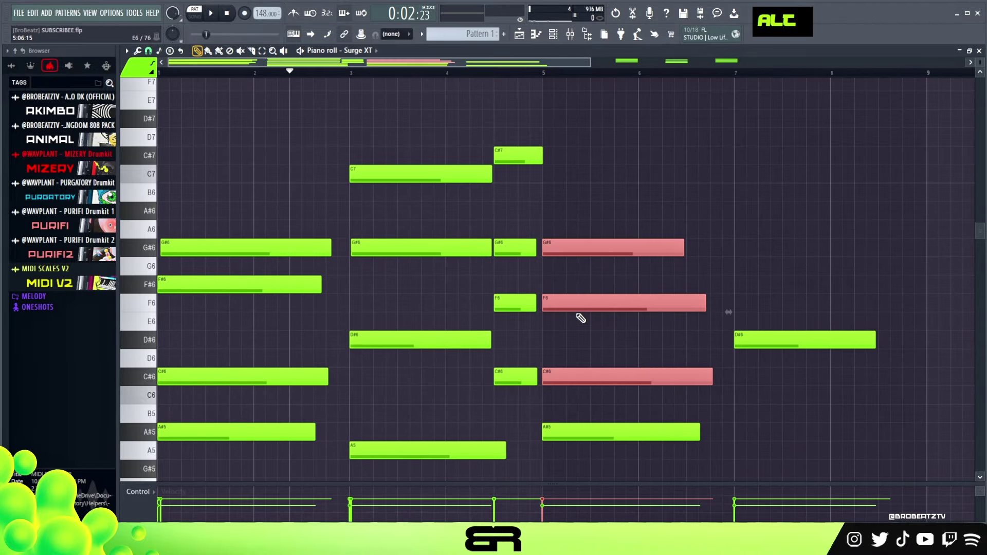
right_click(610, 366)
- Select the bar 5 chord notes from A#5 to G#6 for inspection, followed by the three short notes just before bar 5
drag(568, 219, 652, 384)
right_click(560, 236)
drag(549, 220, 692, 437)
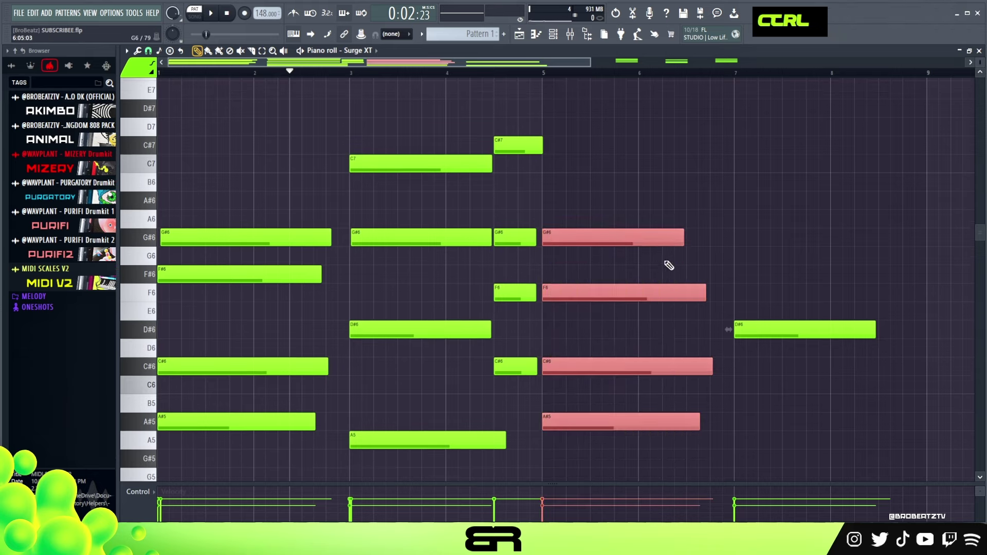
alt+right_click(619, 284)
right_click(612, 280)
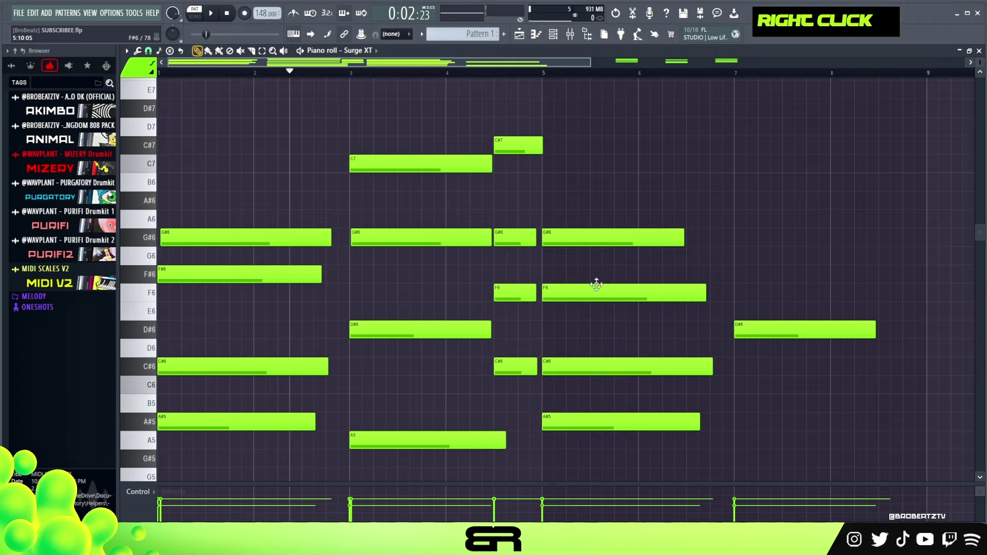
drag(505, 229, 530, 371)
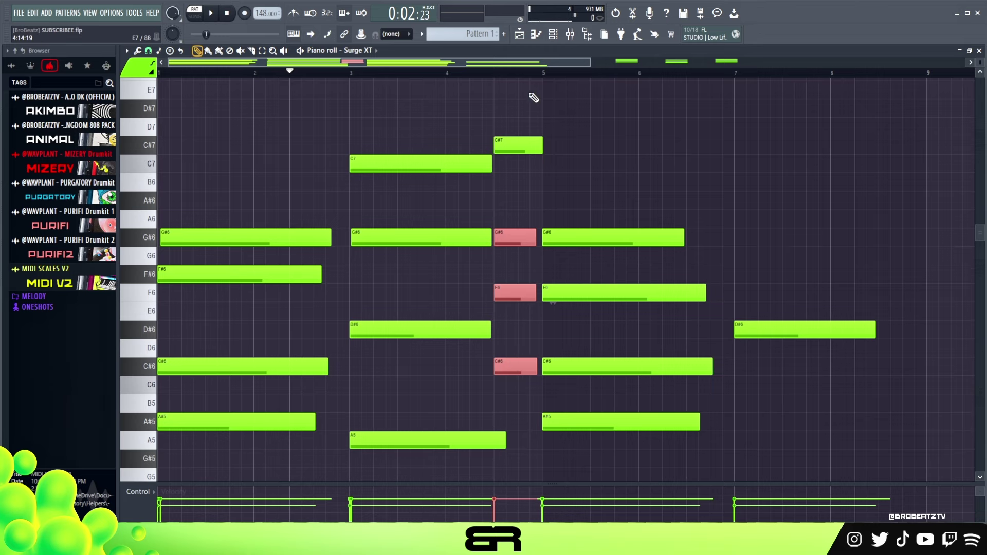
- Delete all three stamped example chords at bars 10, 11 and 12
scroll(525, 81, down, 4)
drag(668, 175, 860, 410)
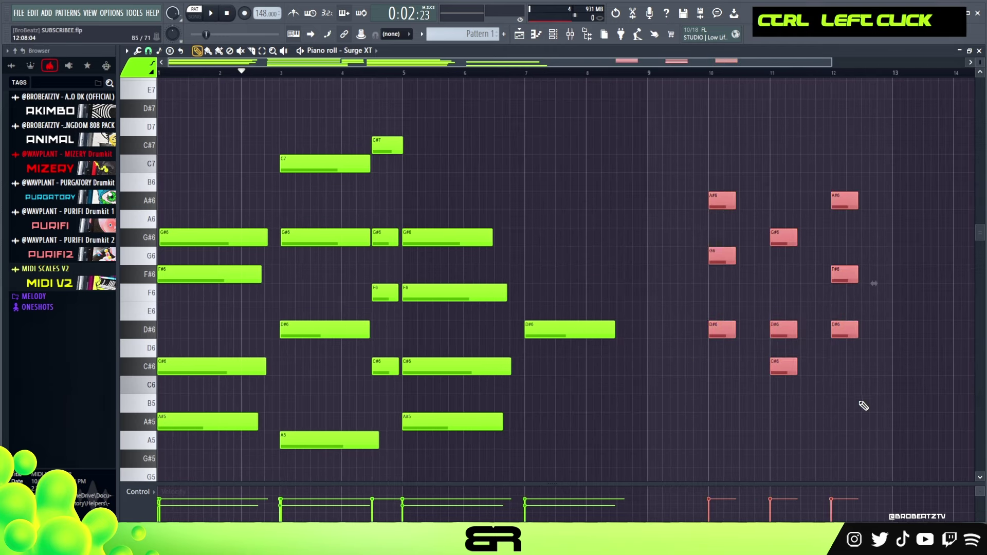
key(Delete)
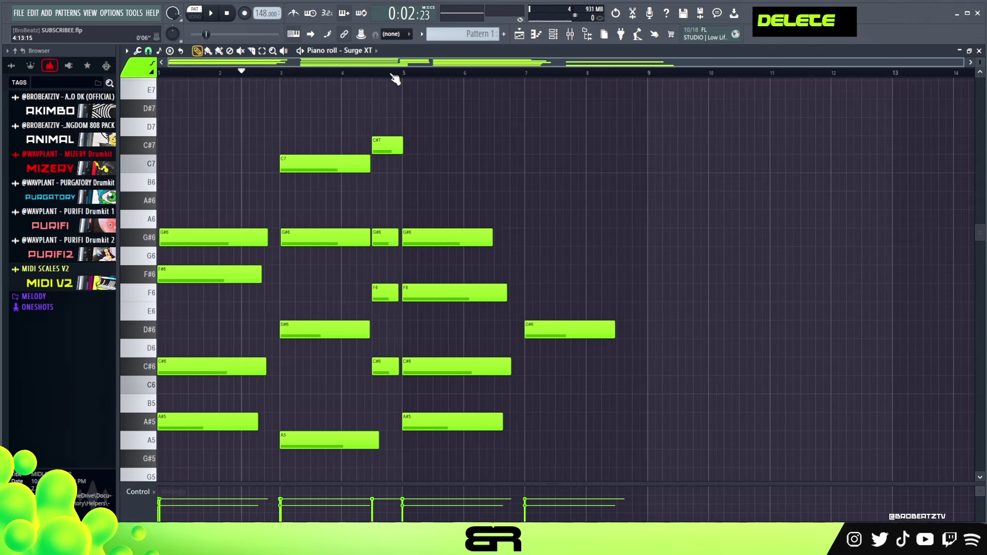
scroll(392, 74, up, 3)
scroll(324, 114, down, 2)
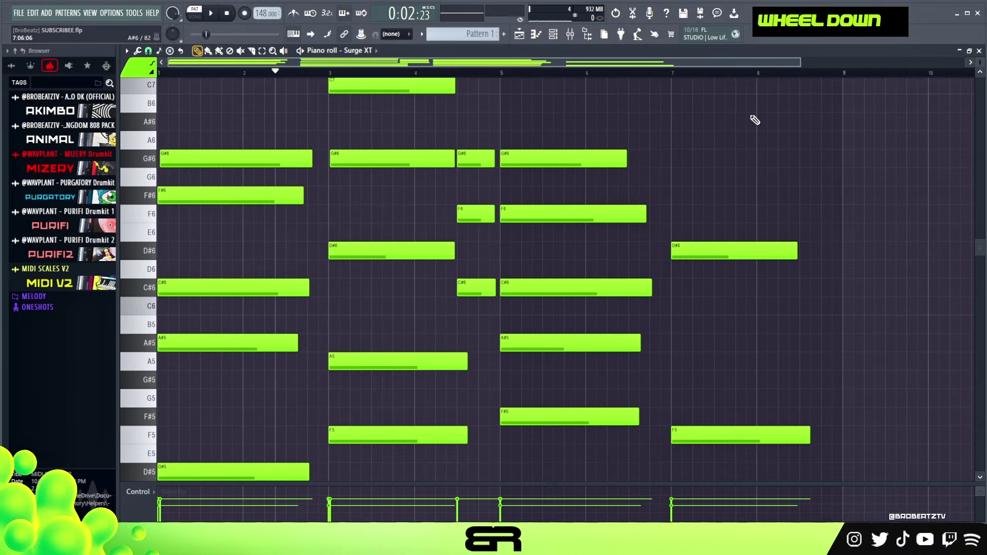
scroll(977, 78, up, 2)
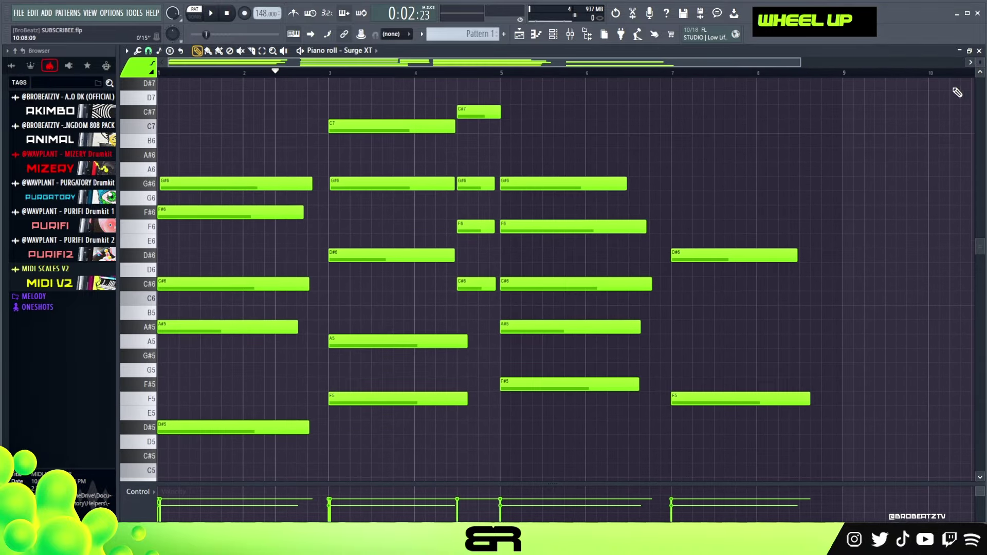
scroll(979, 62, up, 2)
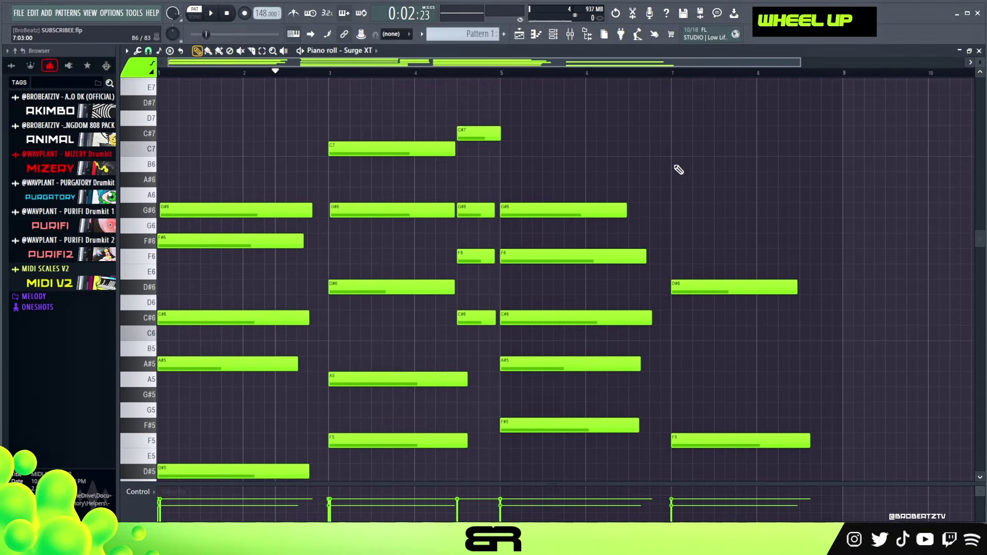
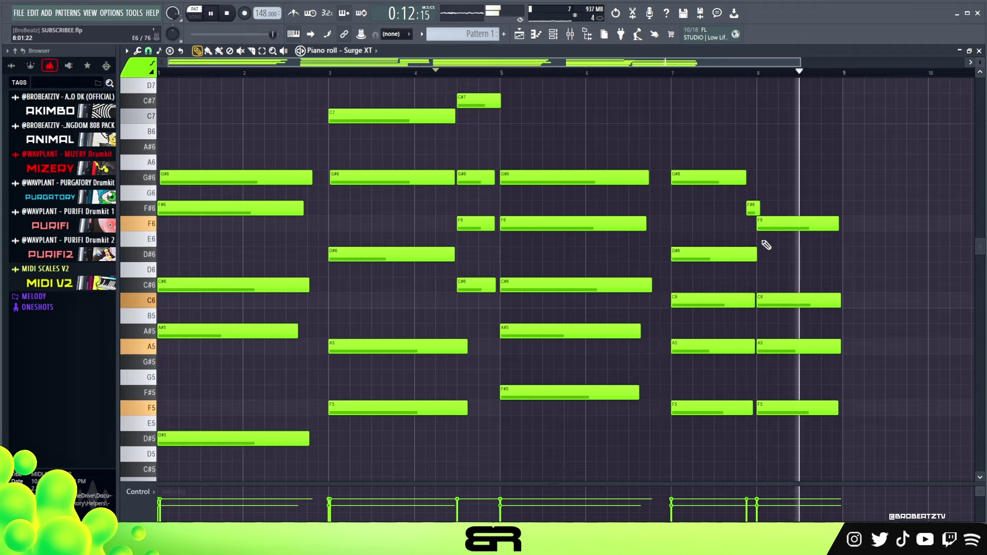
- Stop playback and copy all chord notes of the first Surge XT channel
key(ctrl)
key(space)
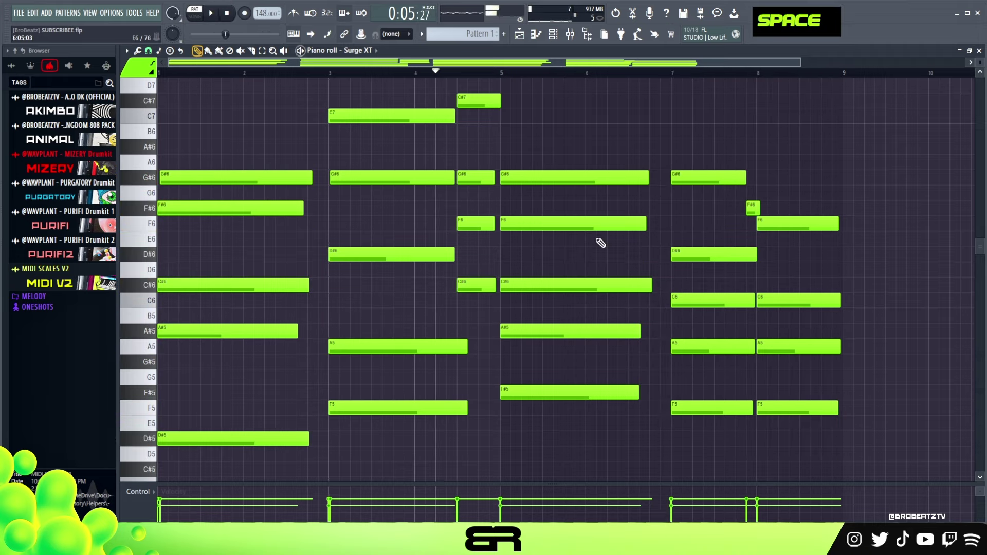
ctrl+right_click(278, 152)
scroll(395, 88, up, 4)
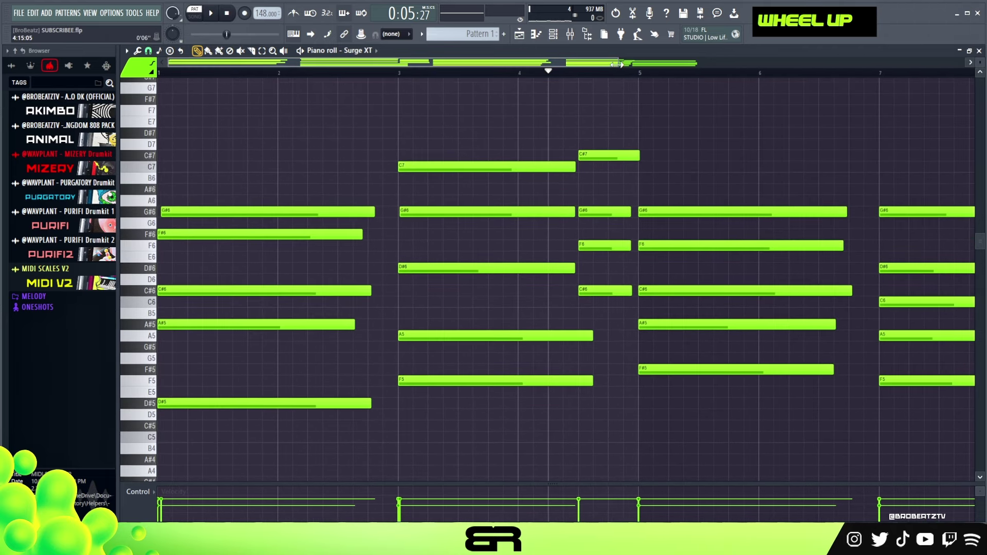
drag(620, 64, 694, 88)
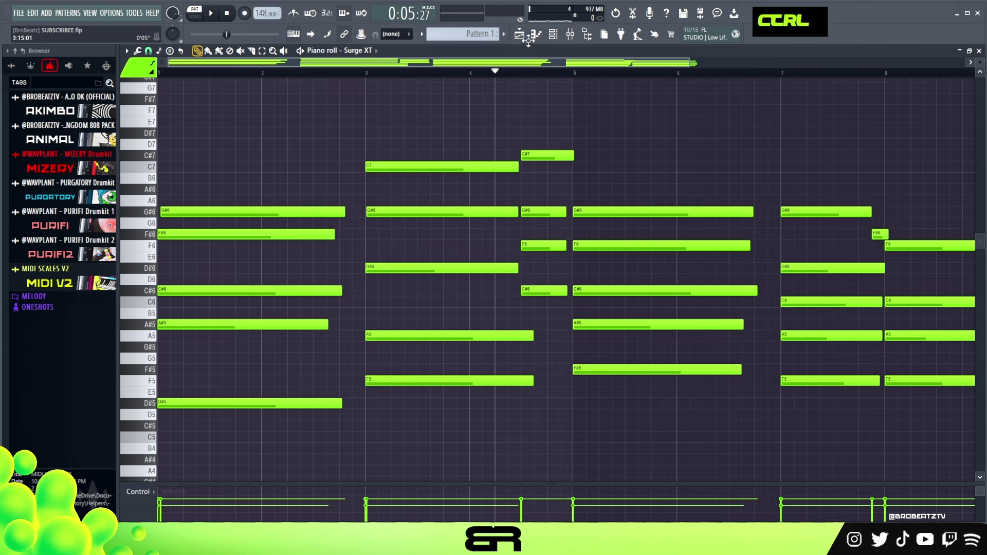
click(553, 34)
right_click(323, 201)
click(445, 211)
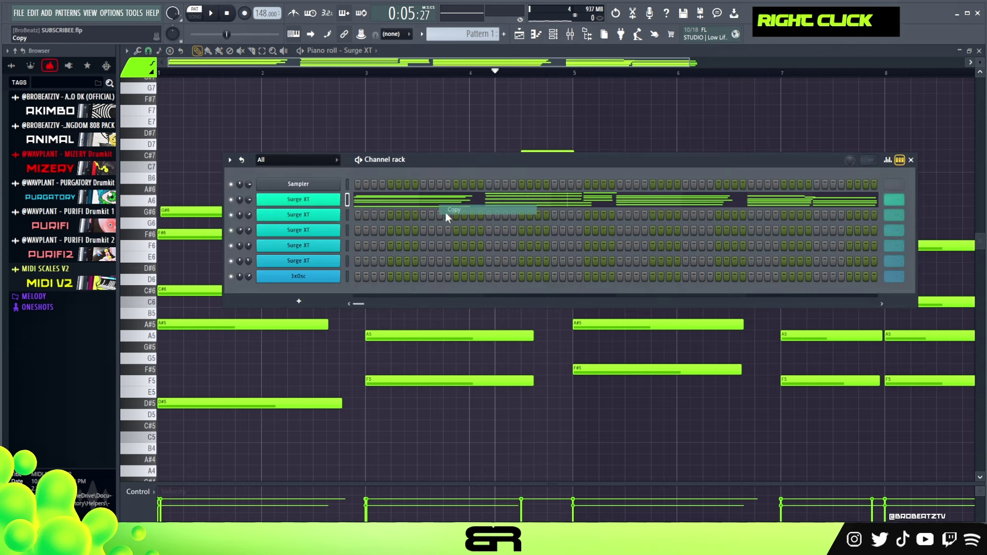
- Open the Surge XT channel that holds the Ghost Organ patch and play test notes on it
ctrl+click(308, 230)
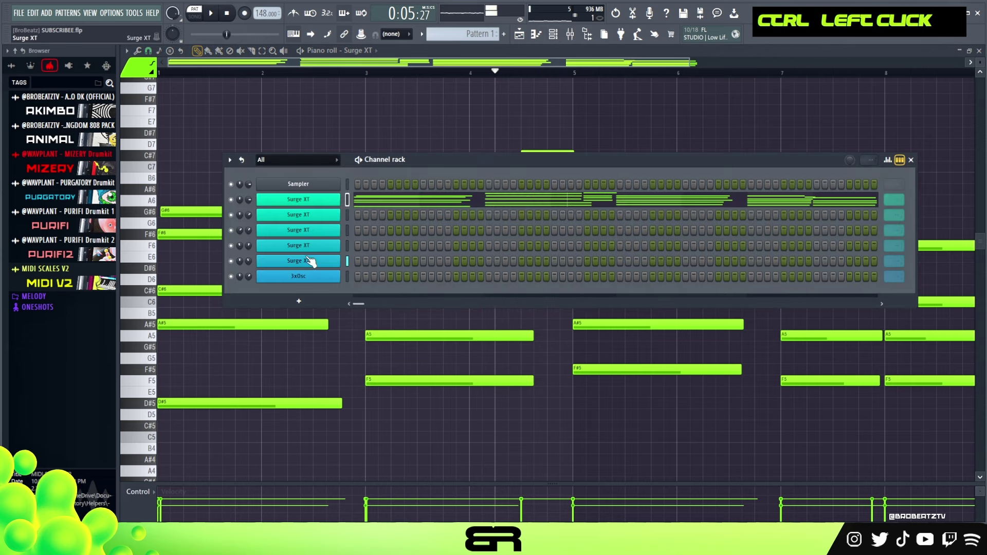
click(324, 204)
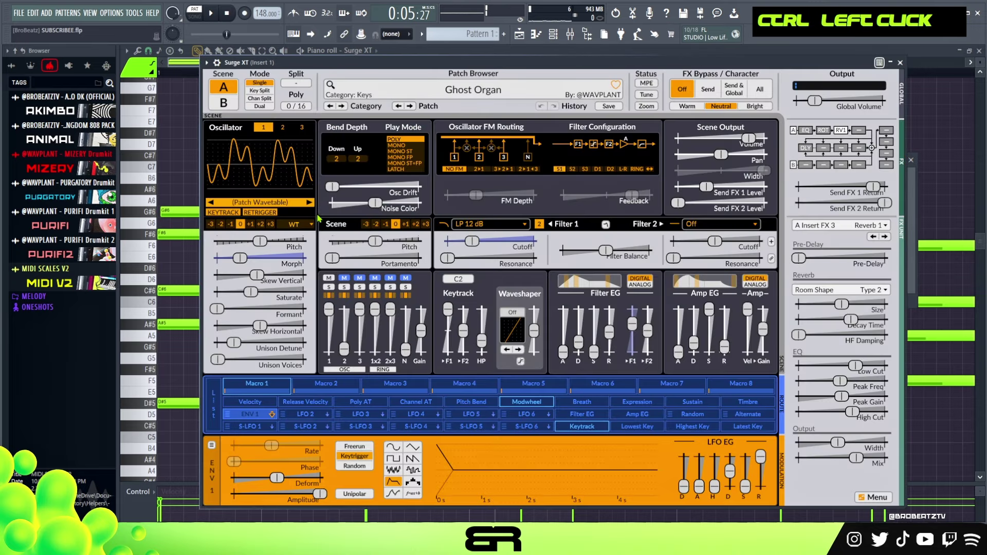
drag(473, 58, 542, 63)
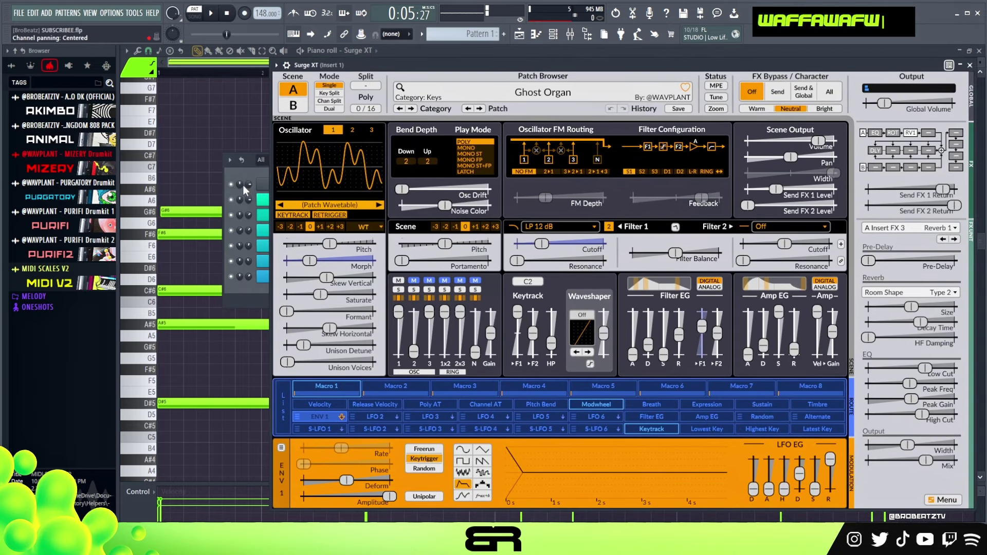
- Paste the copied chords into the second Surge XT channel and open its notes in the piano roll during playback
click(268, 200)
right_click(342, 212)
click(439, 233)
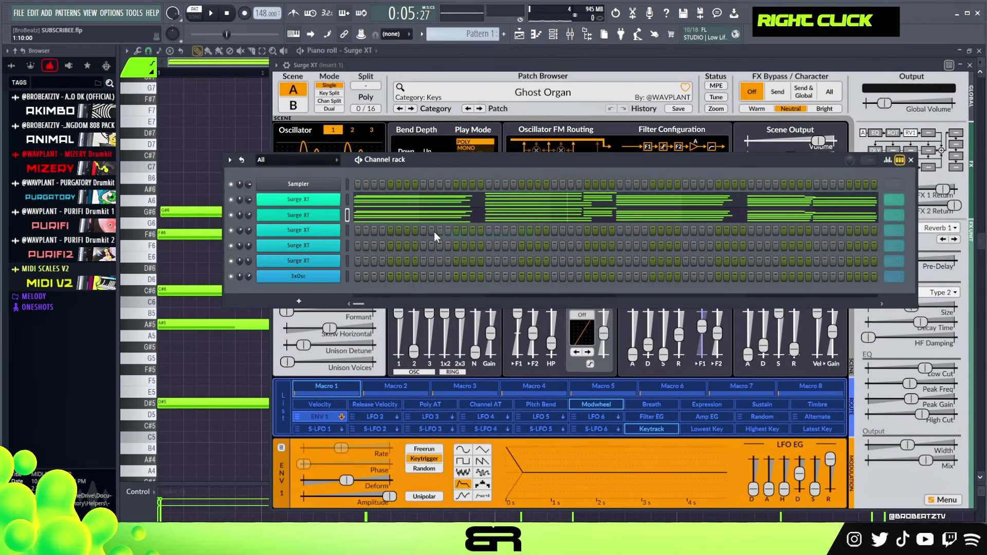
key(space)
double_click(366, 217)
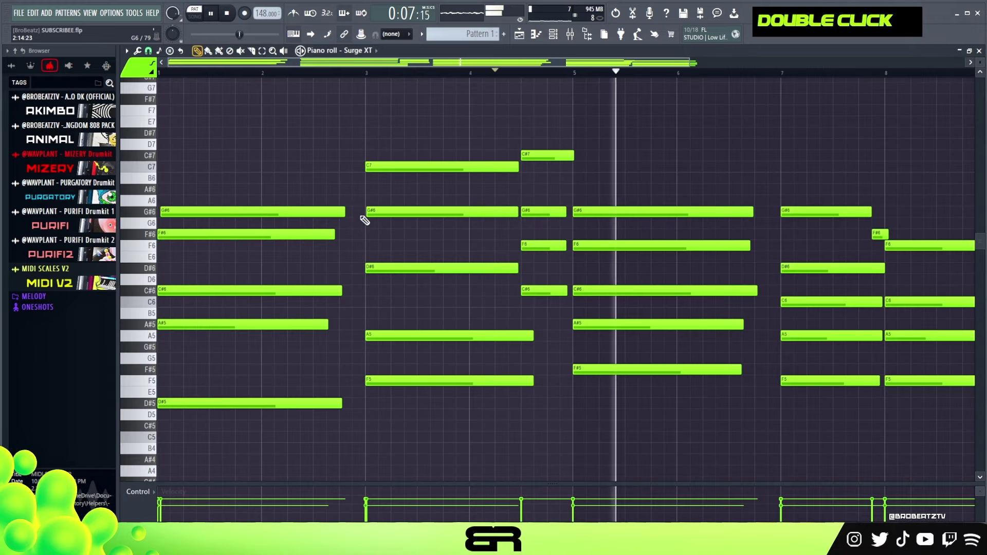
- Select all notes of the pasted chord progression and transpose them down one octave
ctrl+right_click(411, 128)
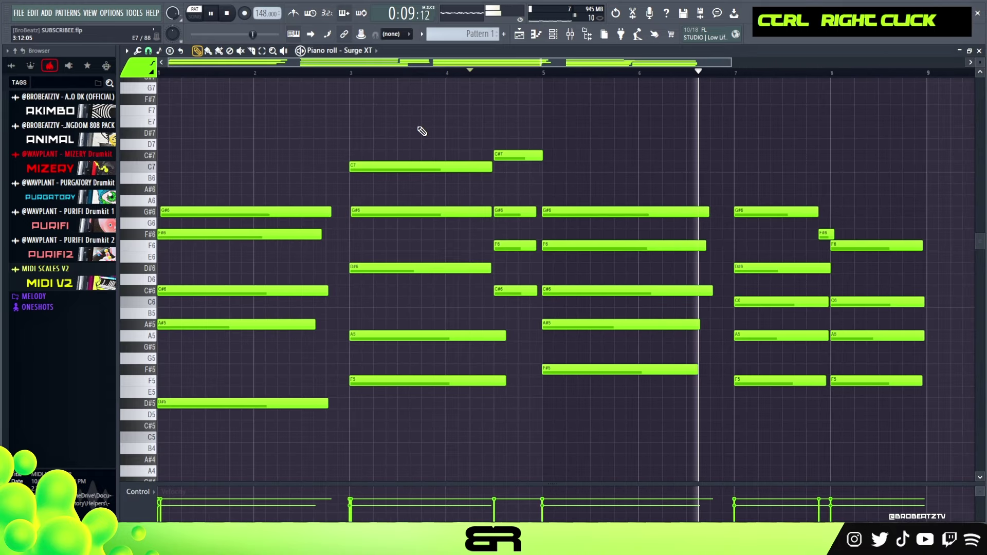
key(ctrl+a)
key(space)
key(ctrl+Down)
right_click(560, 137)
key(ctrl+a)
key(ctrl+Down)
key(space)
- Play back the lowered chords and clear the note selection
key(space)
click(275, 73)
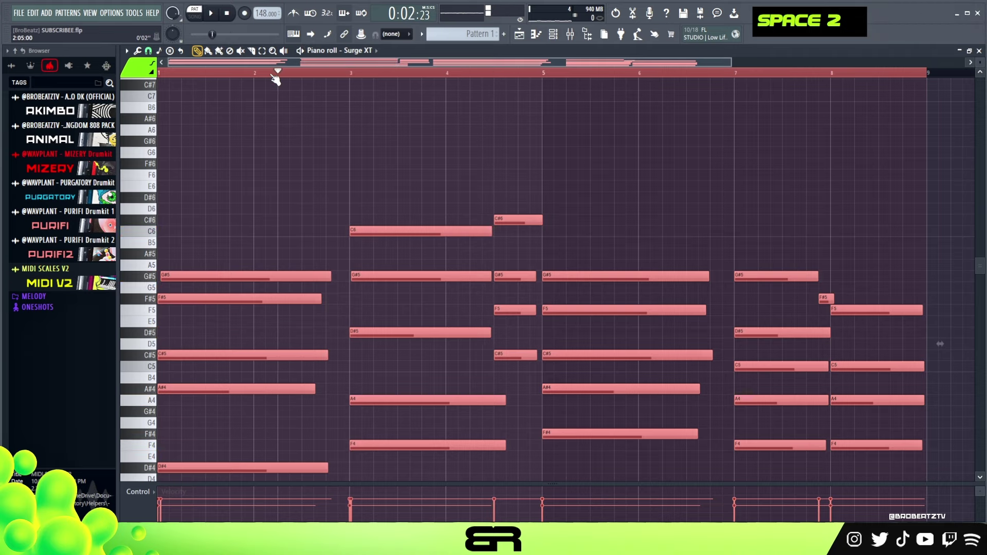
scroll(414, 159, down, 2)
key(space)
right_click(414, 141)
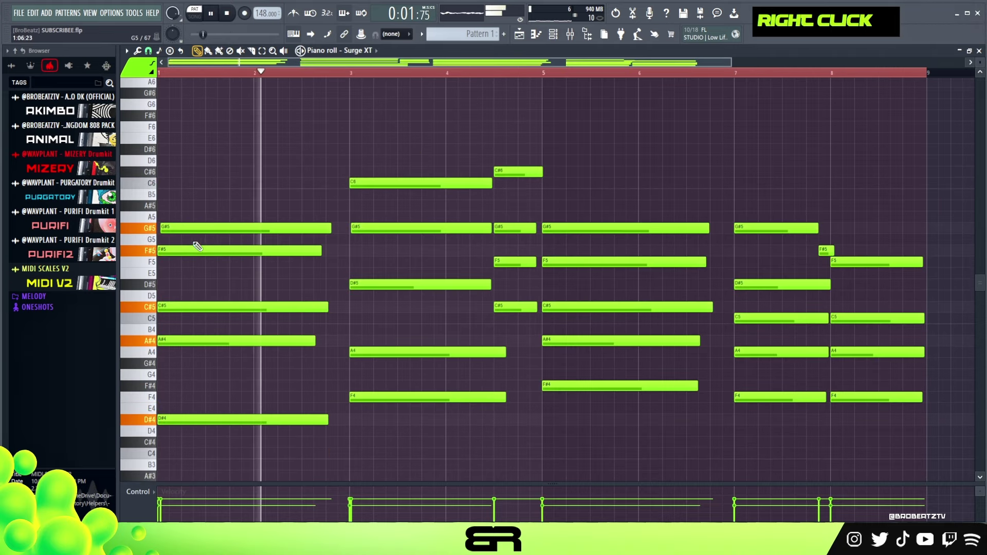
- Nudge the G#5 notes of the bar 1 and bar 5 chords slightly off their positions, and shorten the small F#5 note before bar 8
alt+click(198, 246)
click(557, 37)
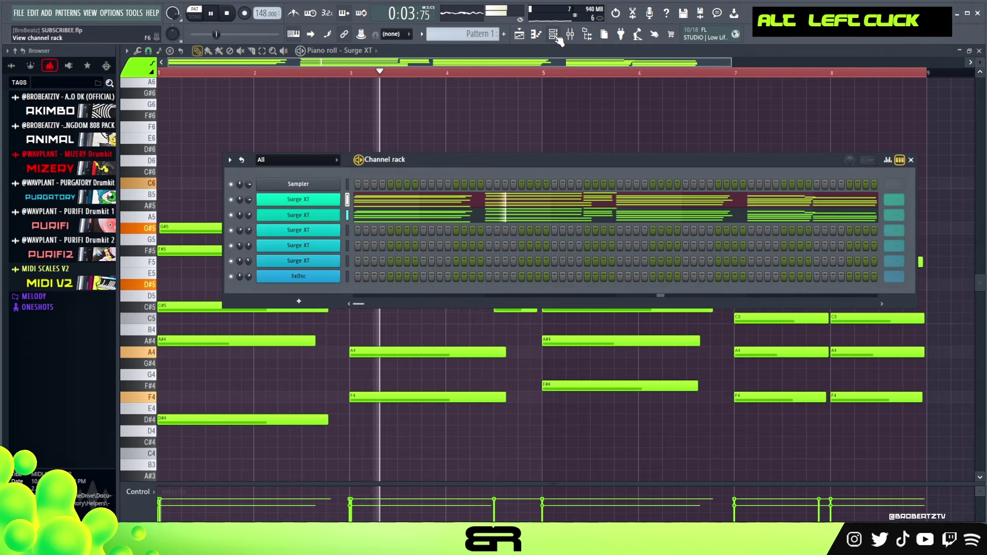
click(369, 216)
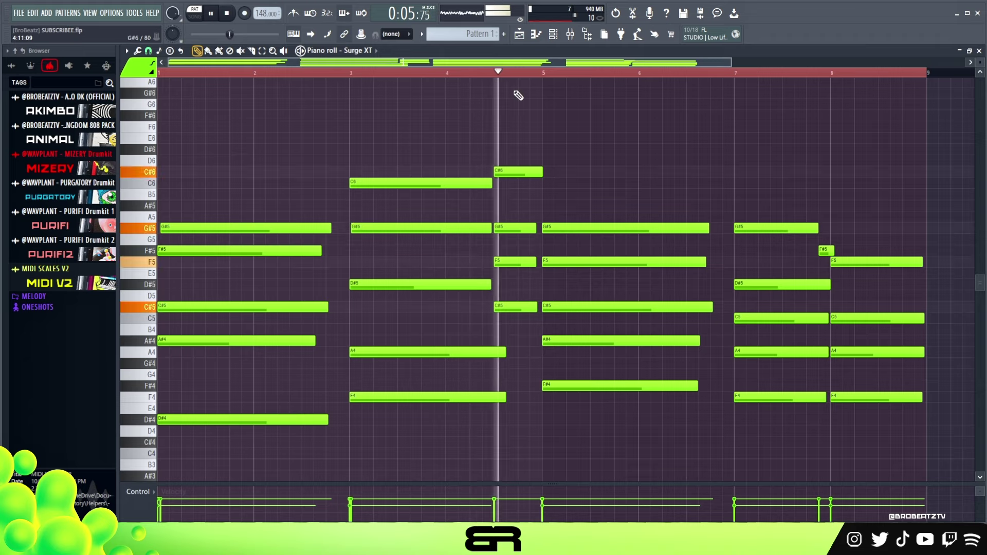
key(F6)
key(F6)
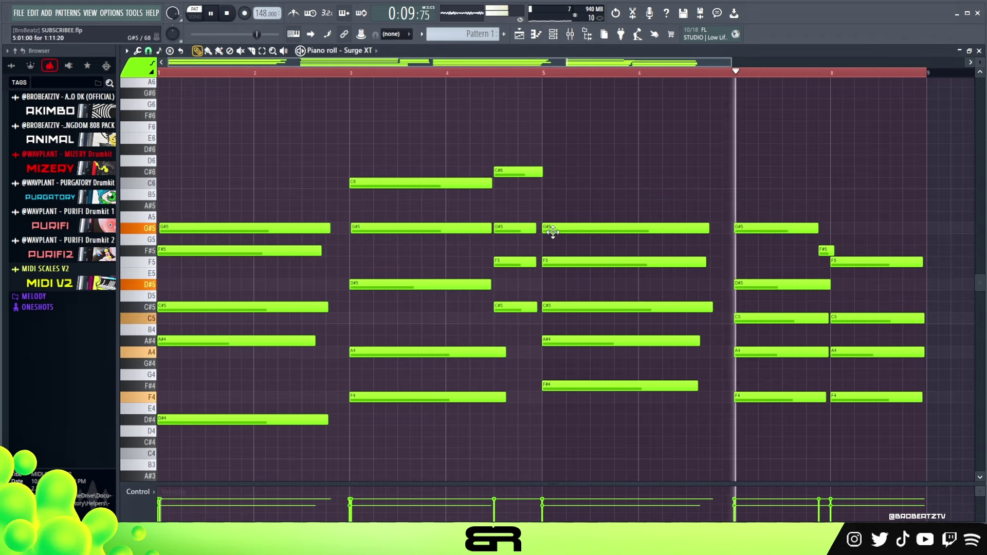
mouse_move(551, 233)
mouse_down()
mouse_move(562, 247)
mouse_move(551, 232)
mouse_up()
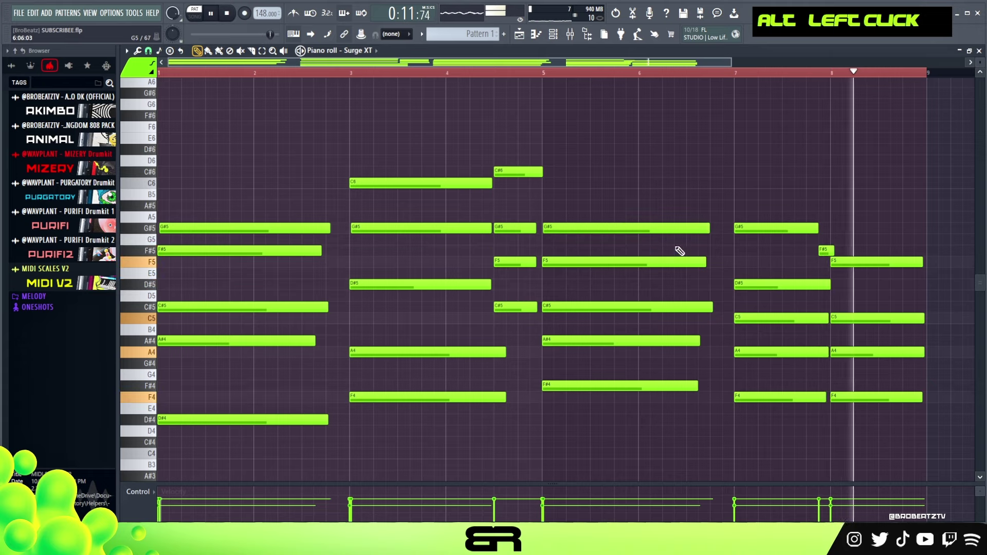
alt+click(823, 250)
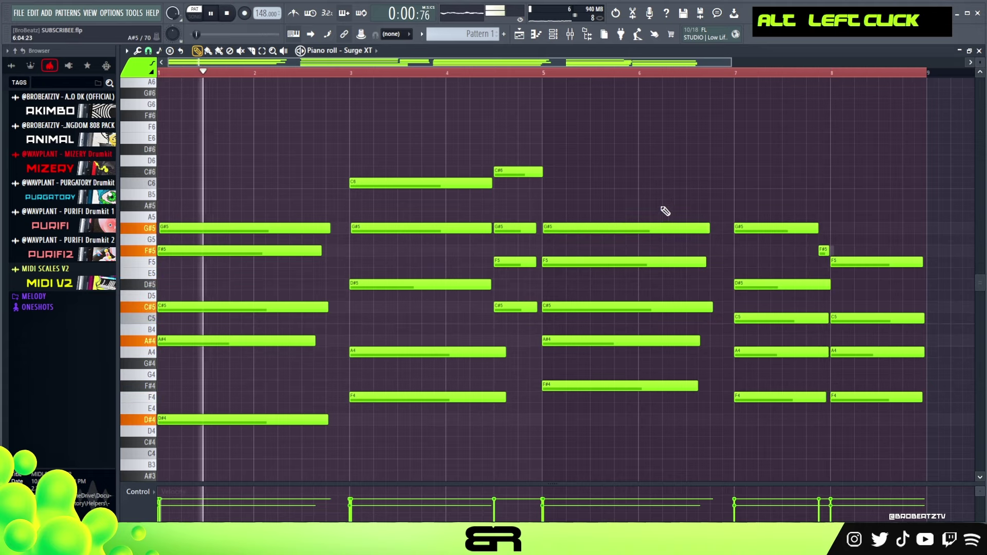
key(space)
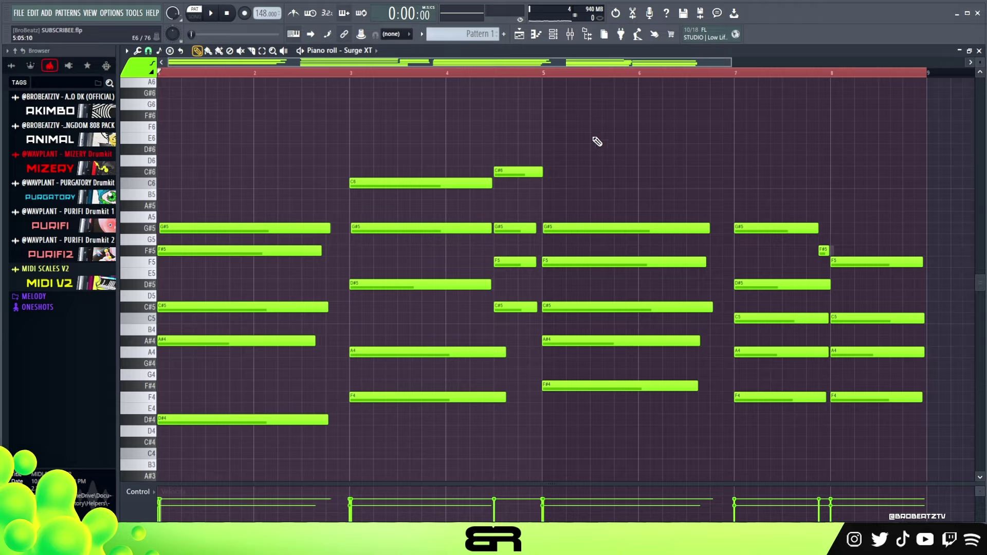
- Clear the time selection and extend the F4 note of the bar 3 chord to just before bar 5 in both Surge XT channels
double_click(546, 76)
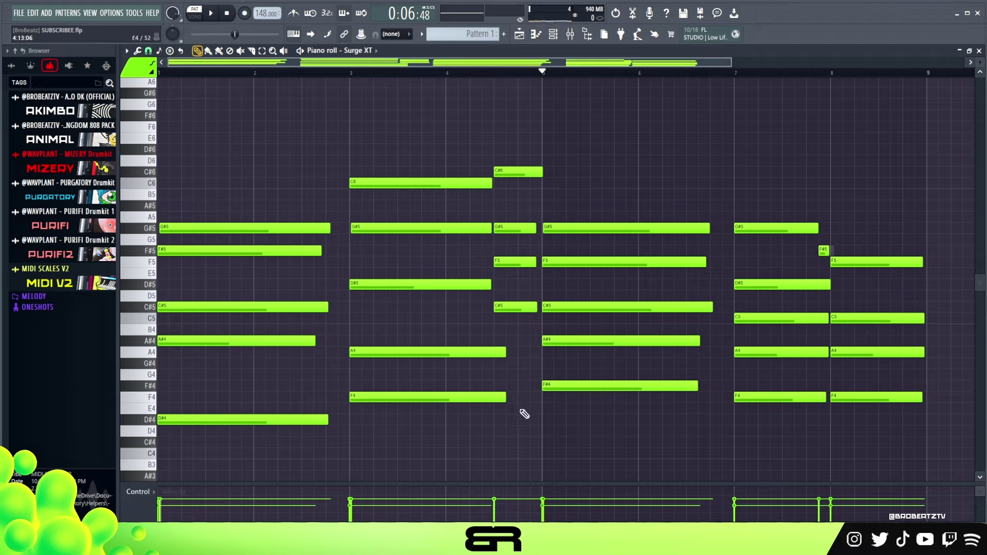
drag(506, 396, 529, 396)
click(556, 36)
click(384, 218)
drag(505, 398, 524, 401)
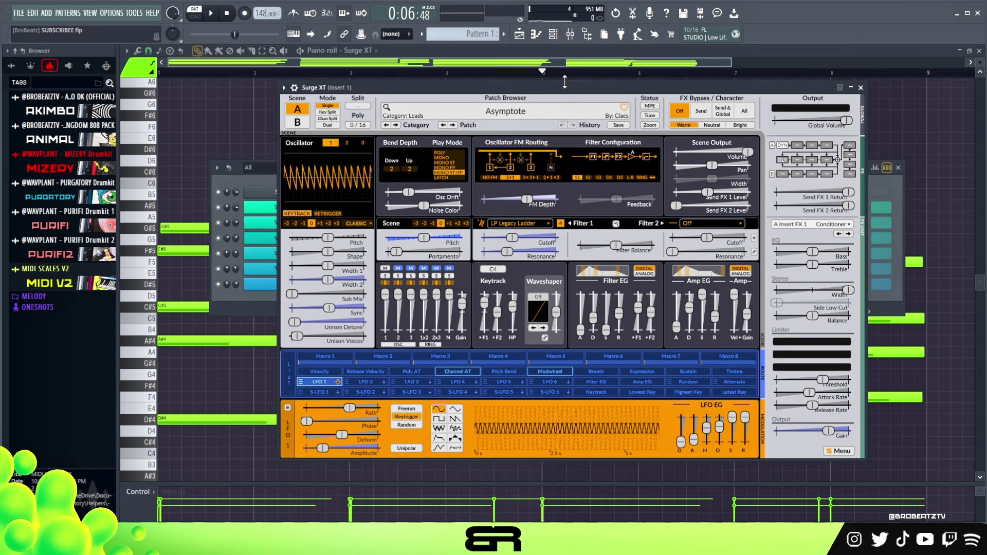
- Play test notes on Surge XT's Asymptote lead patch and mark the patch as a favourite
drag(564, 85, 581, 96)
key(w)
key(e)
key(r)
key(w)
key(e)
key(r)
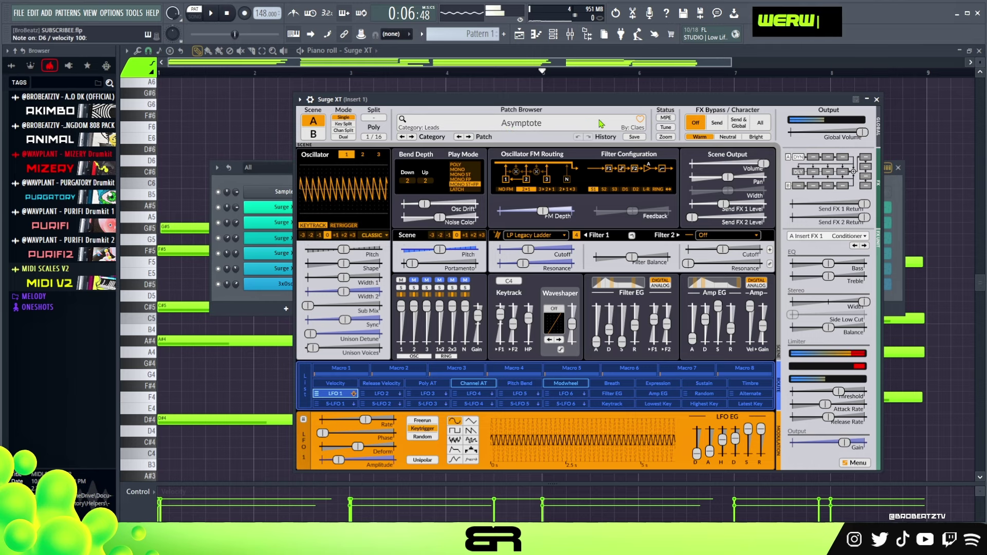
drag(591, 96, 591, 87)
key(e)
key(t)
key(e)
key(t)
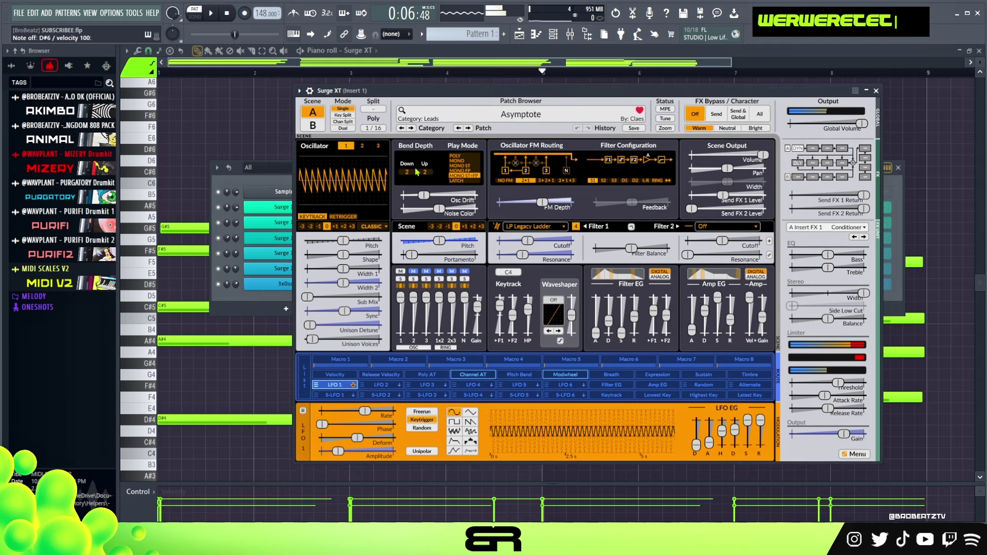
- Open the empty piano roll of the third Surge XT channel
click(252, 187)
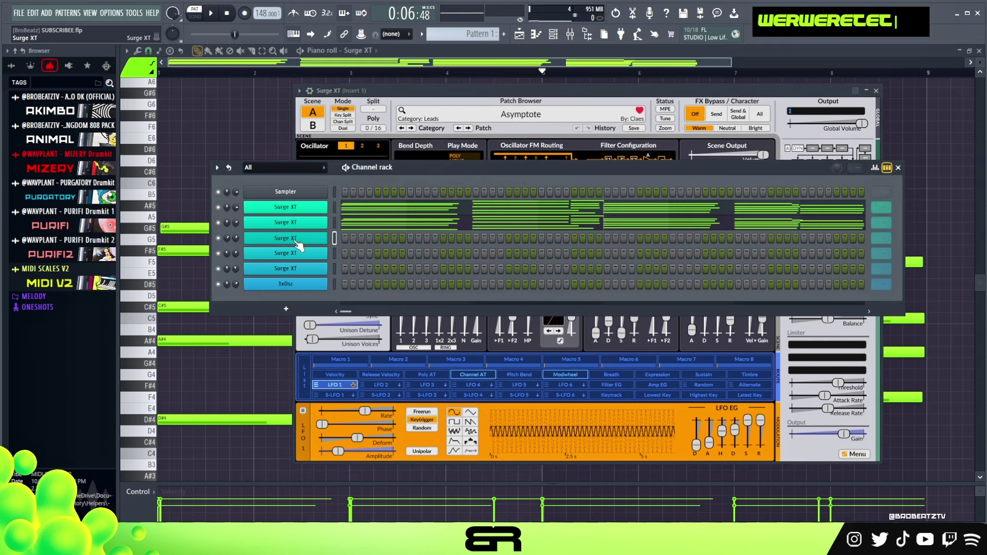
right_click(299, 246)
click(334, 238)
- Place a D#4 note at the start of bar 1 and raise it two octaves to D#6
scroll(436, 208, down, 4)
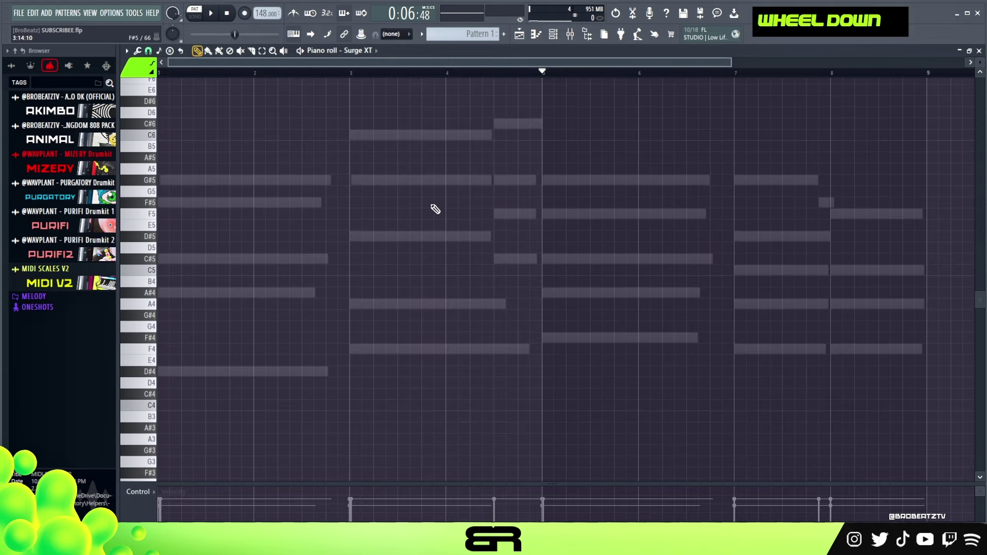
scroll(435, 208, up, 2)
scroll(980, 75, up, 3)
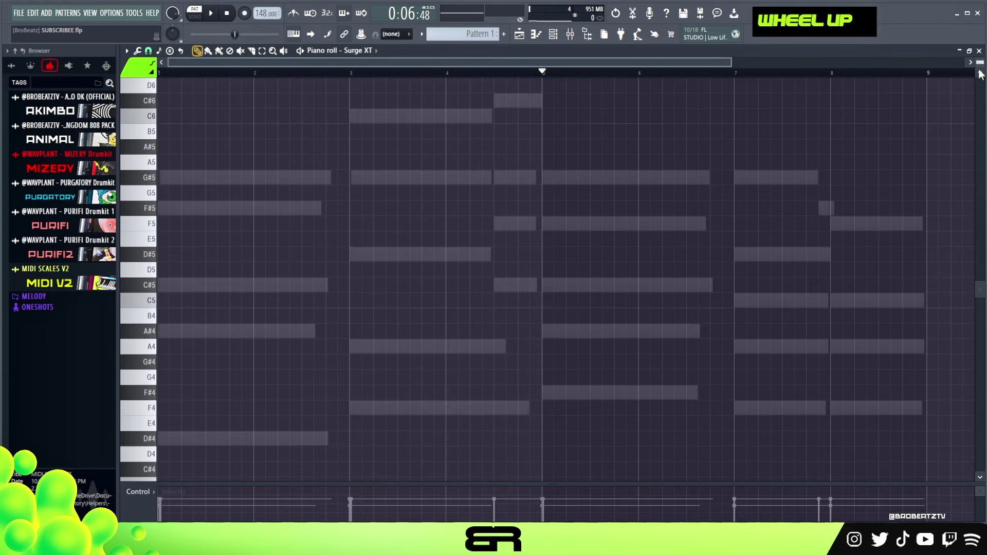
scroll(514, 242, up, 2)
scroll(515, 242, down, 2)
right_click(442, 256)
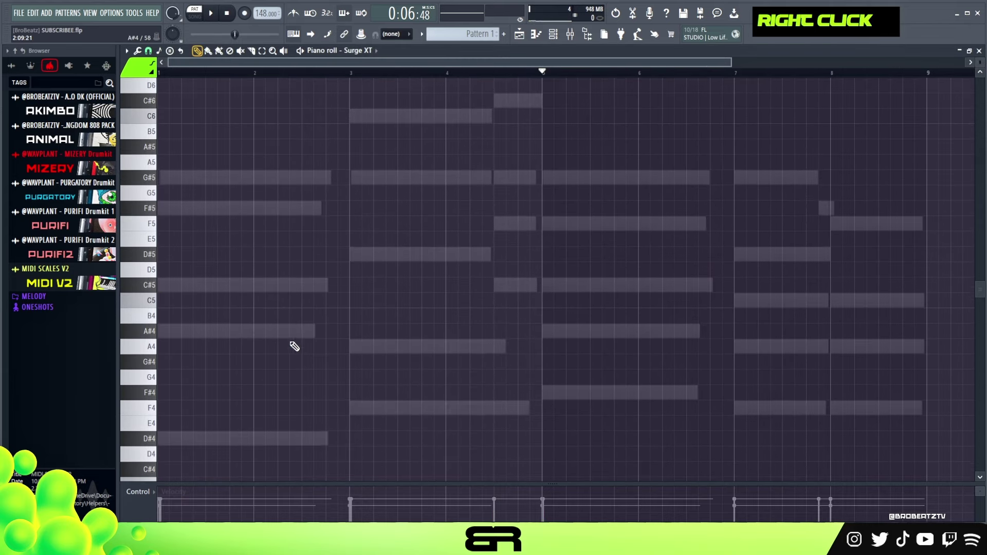
scroll(254, 364, up, 2)
scroll(276, 353, down, 4)
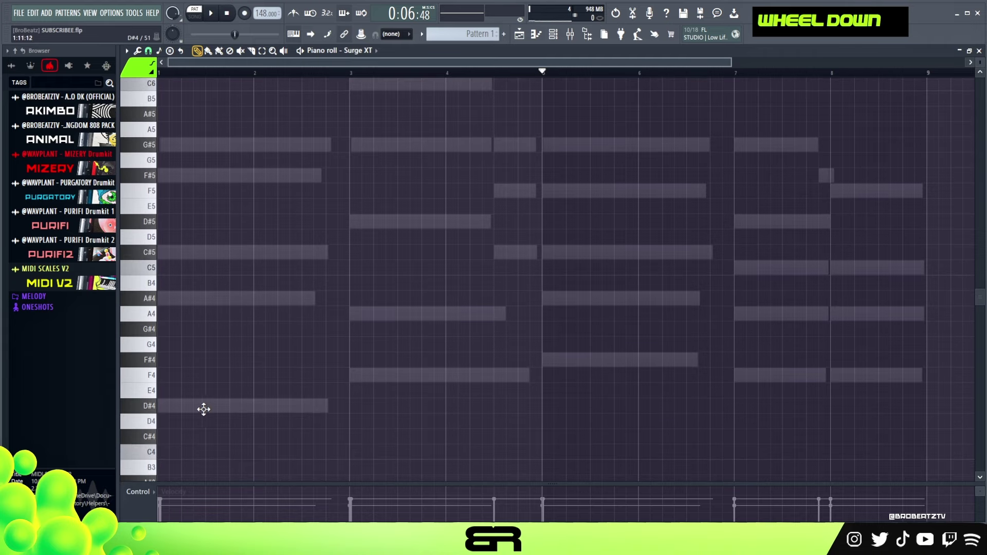
ctrl+click(220, 403)
key(ctrl+Up)
key(ctrl+Up)
scroll(261, 344, up, 7)
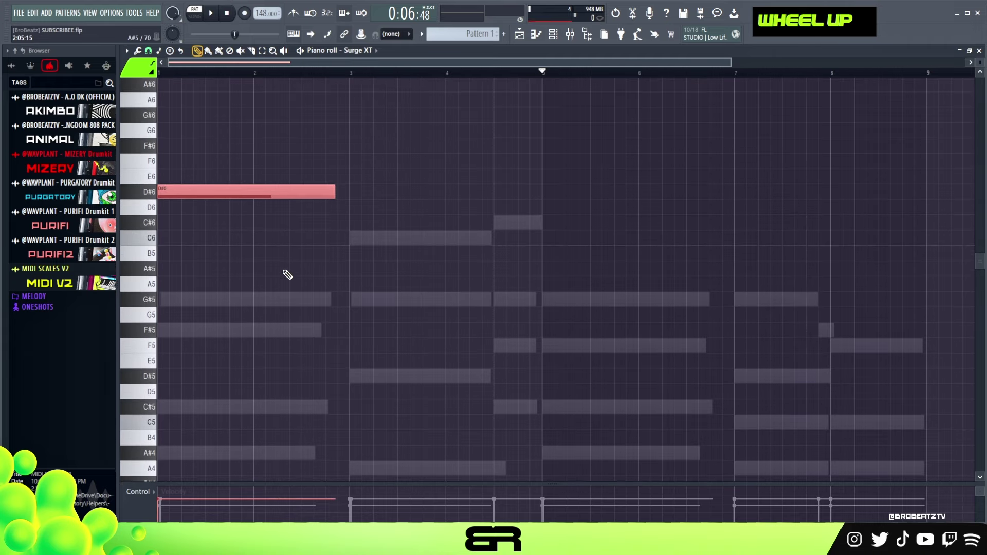
scroll(269, 76, up, 2)
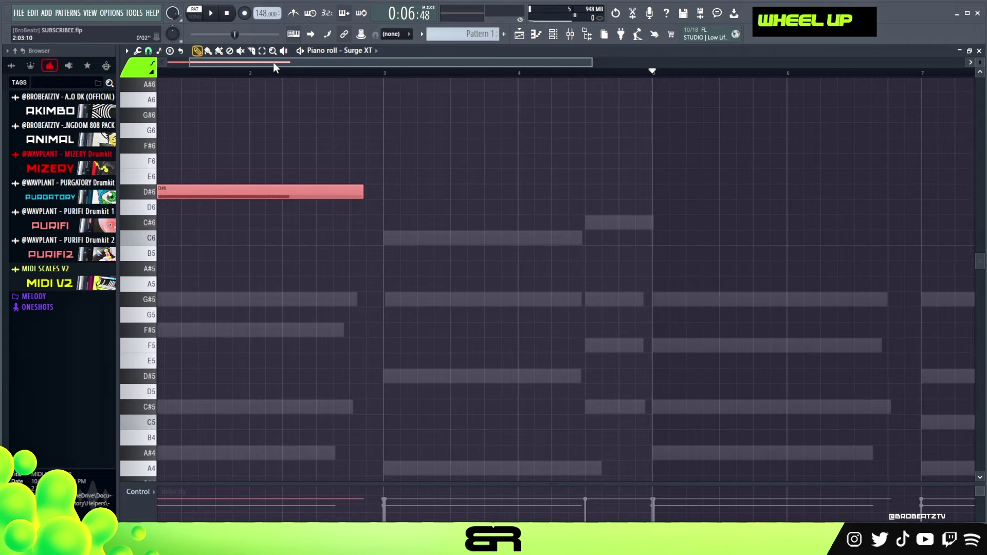
scroll(353, 293, down, 6)
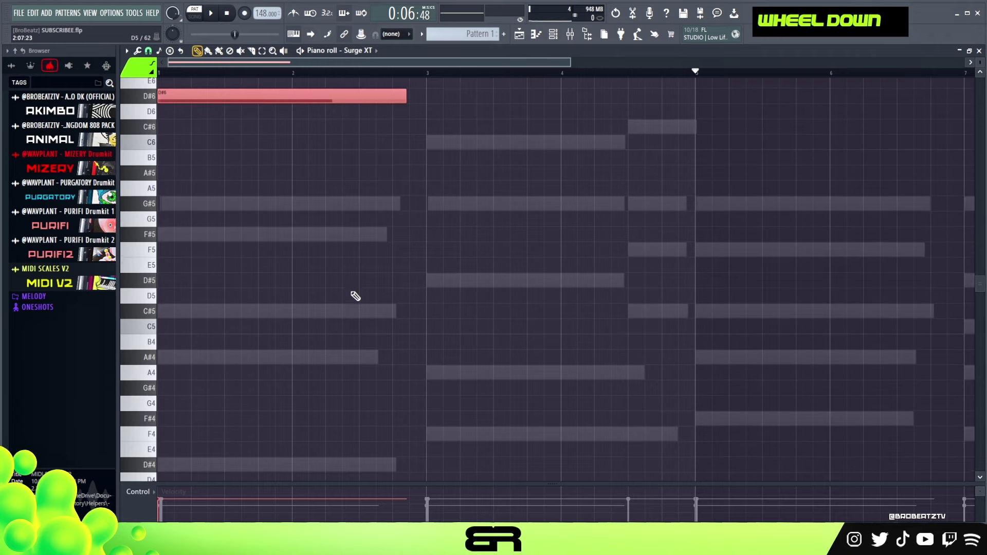
scroll(454, 265, up, 4)
scroll(421, 283, down, 2)
scroll(406, 247, up, 2)
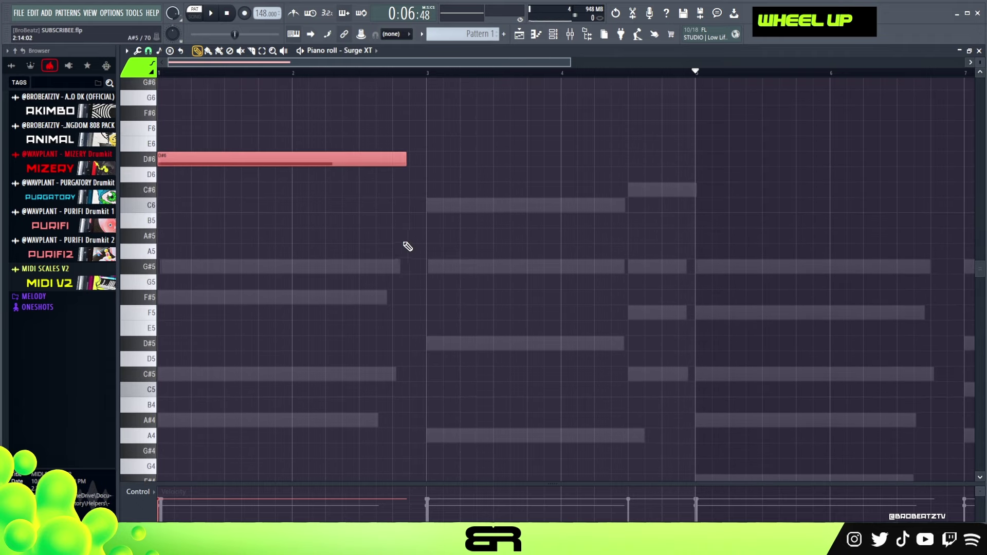
scroll(433, 253, down, 4)
scroll(383, 222, up, 2)
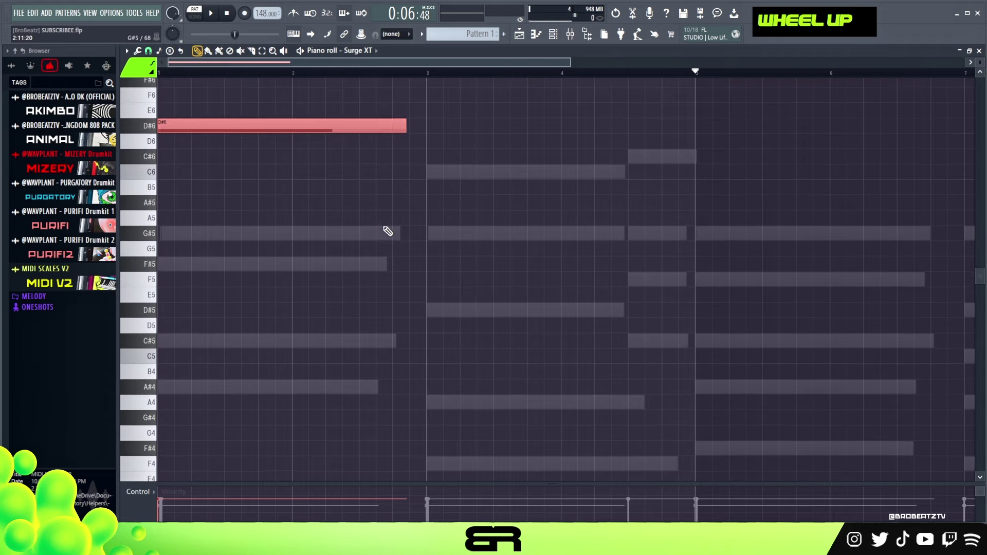
drag(218, 234, 201, 234)
click(207, 267)
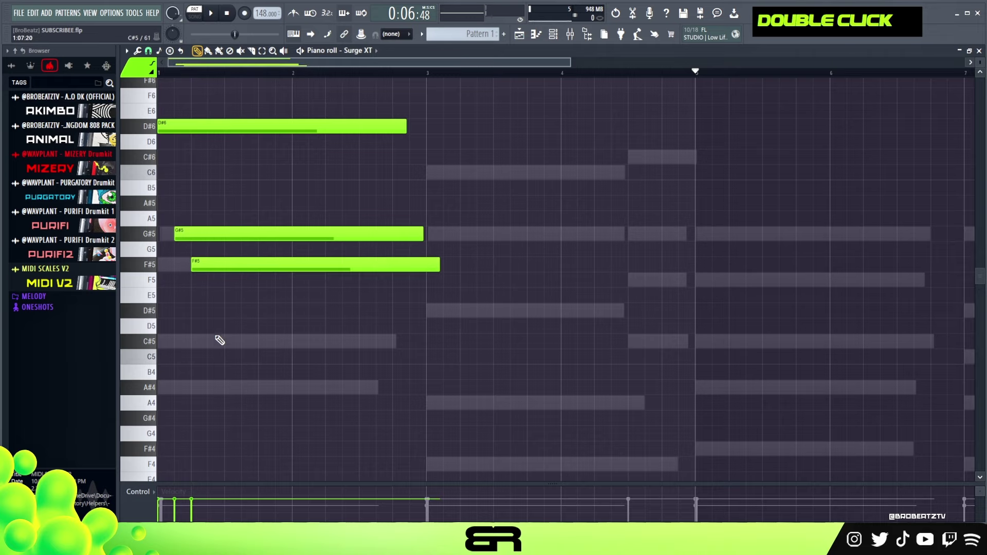
right_click(265, 263)
right_click(244, 234)
- Shorten the D#6 note at the start of bar 1 to about four steps
scroll(236, 296, up, 6)
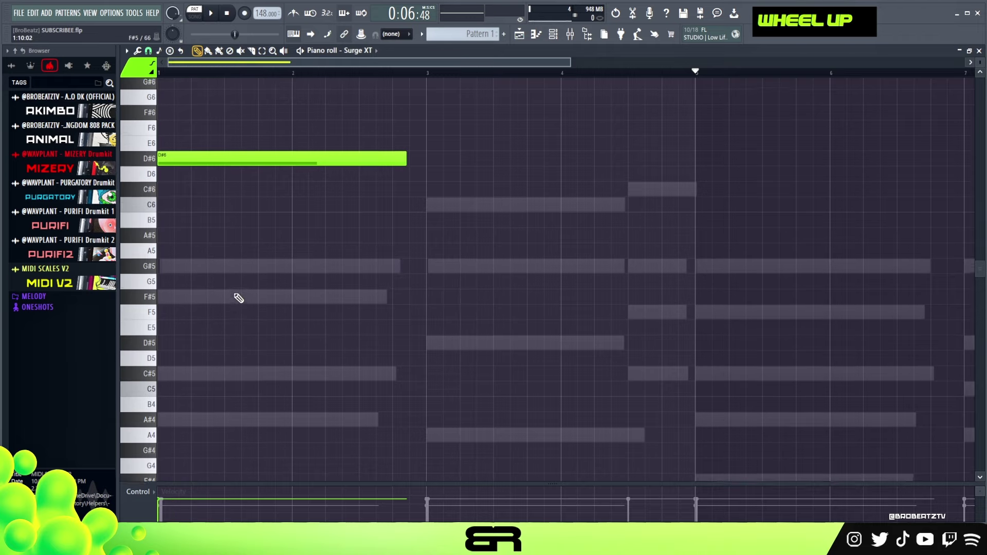
drag(404, 221, 192, 240)
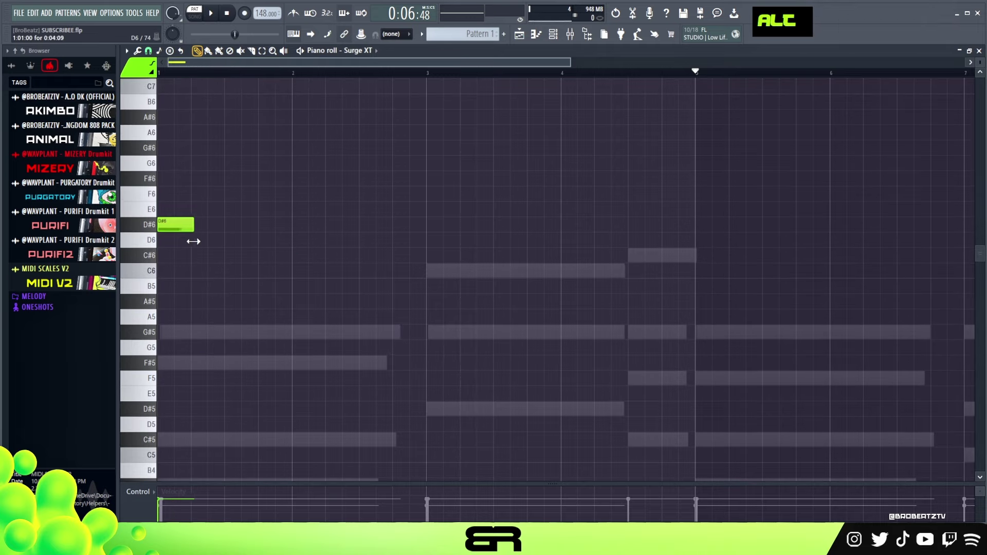
- Trim the opening D#6 note to under three steps and add an overlapping F6 note that ends just before bar 2
alt+click(177, 194)
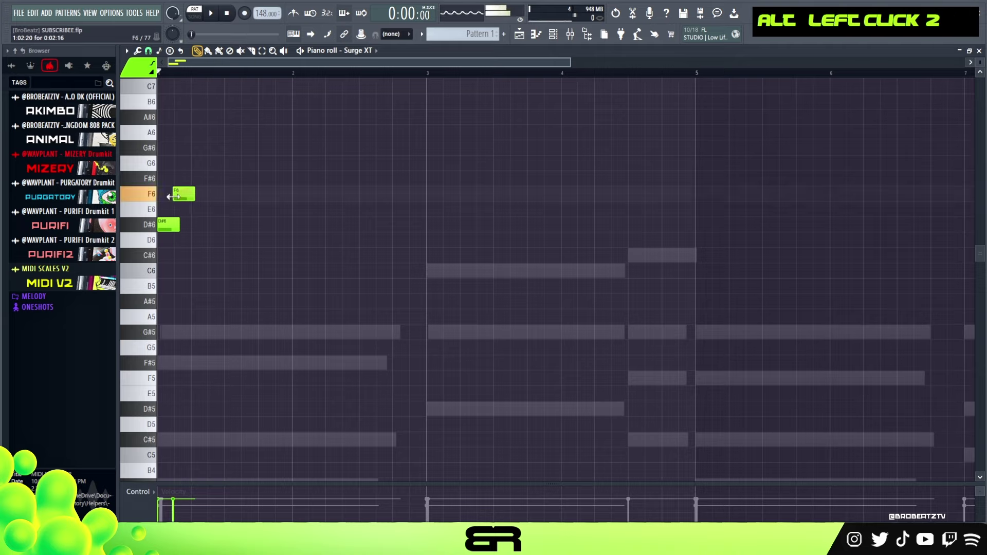
key(space)
key(space)
drag(194, 196, 286, 205)
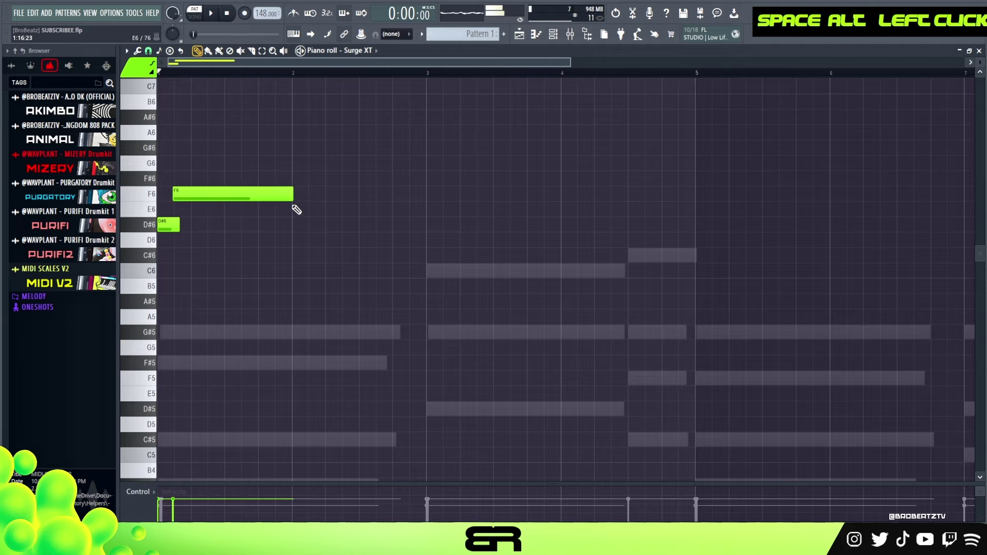
key(space)
key(space)
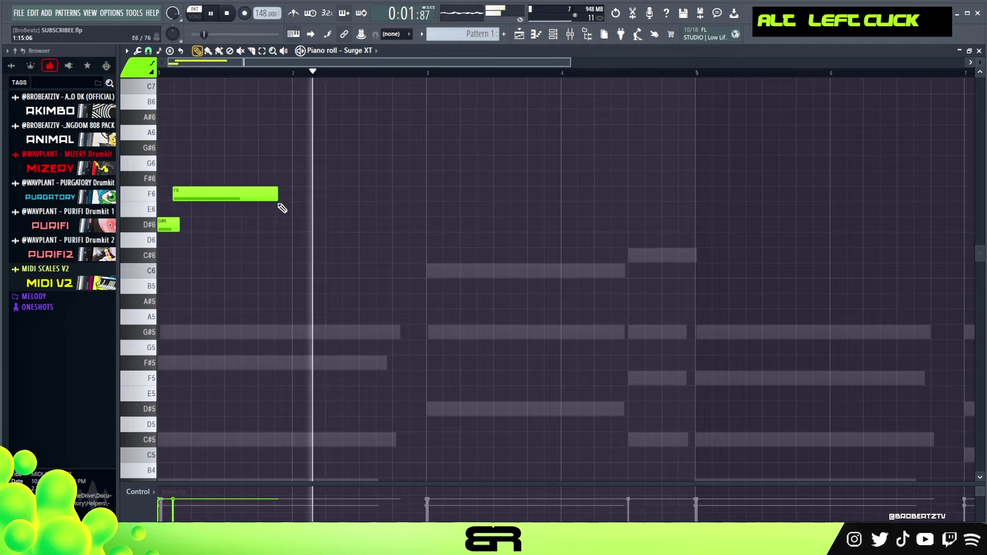
key(space)
key(space)
- Lengthen the F6 note slightly past the start of bar 2 and audition the phrase
key(alt)
key(alt)
drag(273, 198, 298, 199)
key(ctrl+z)
key(space)
key(space)
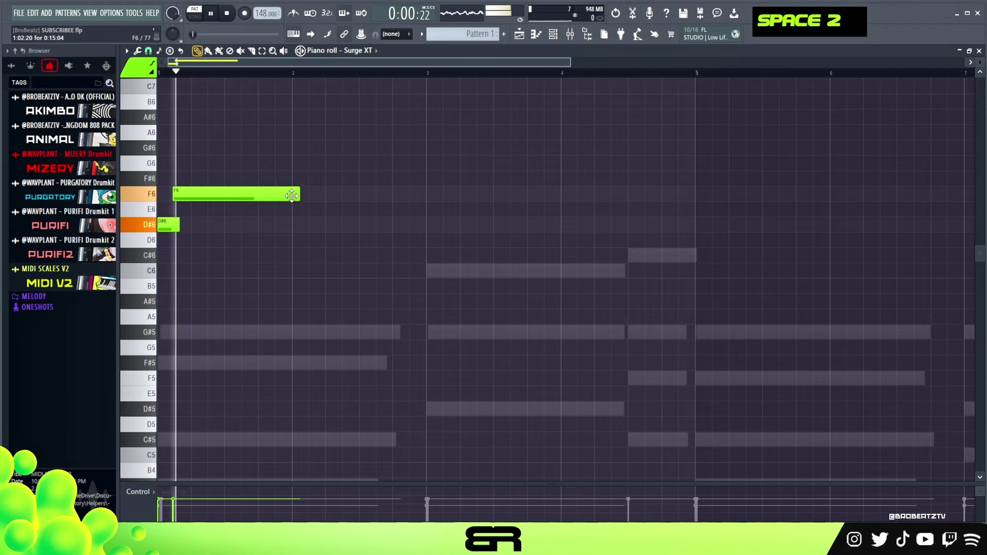
key(space)
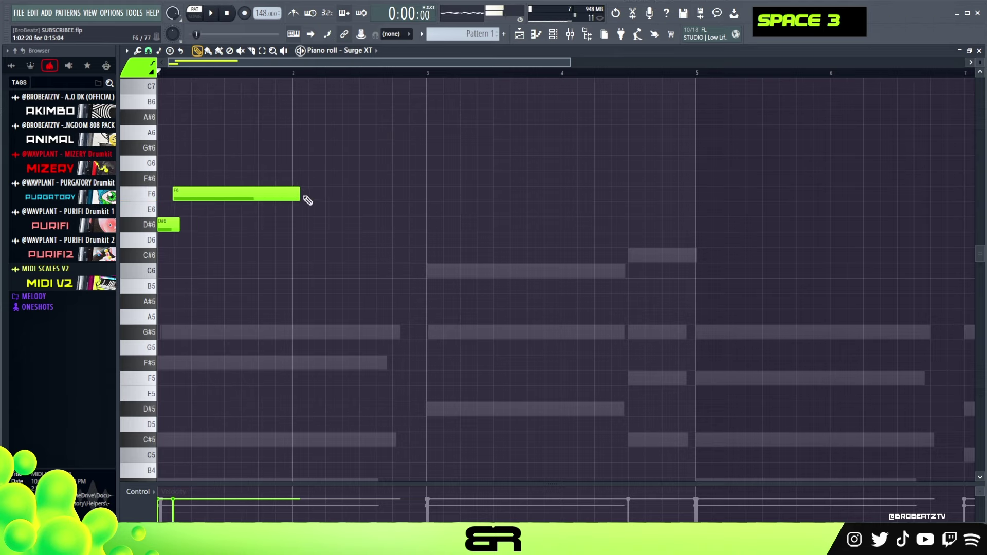
- Stretch the F6 note about a third of the way into bar 2 and play the melody back
key(alt)
drag(303, 198, 308, 199)
key(space)
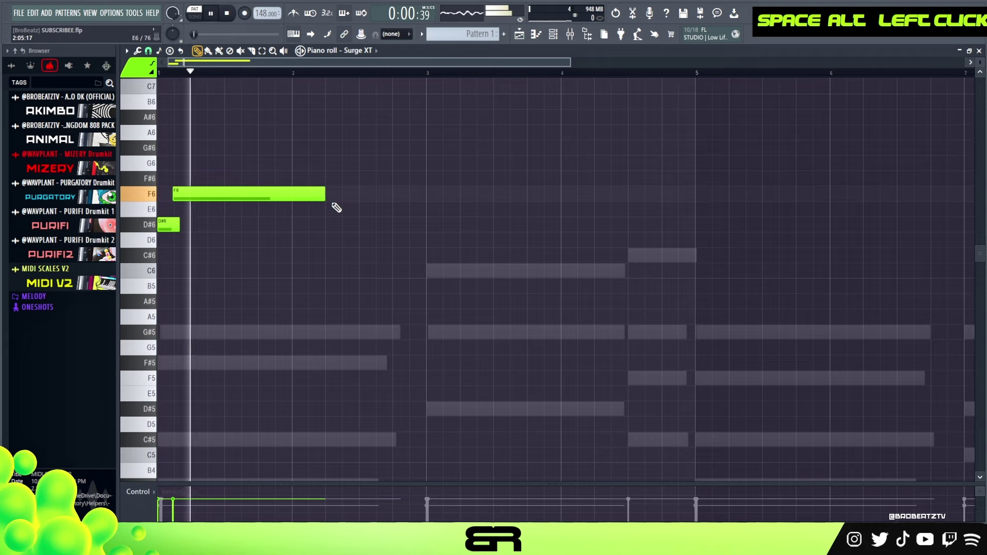
drag(337, 205, 338, 201)
key(space)
key(space)
- Extend the F6 note to about the middle of bar 2 and check it with playback
key(space)
key(space)
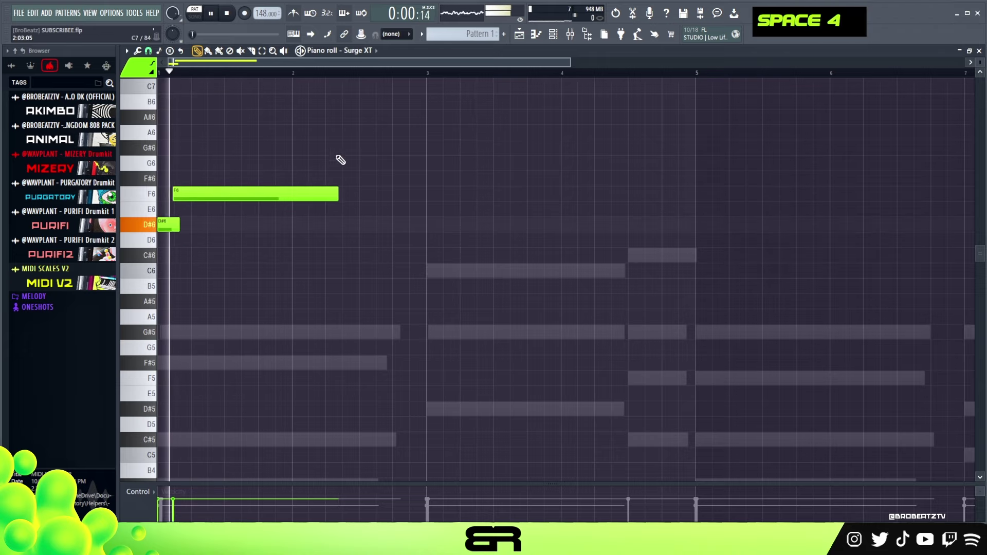
key(space)
drag(339, 198, 357, 194)
key(space)
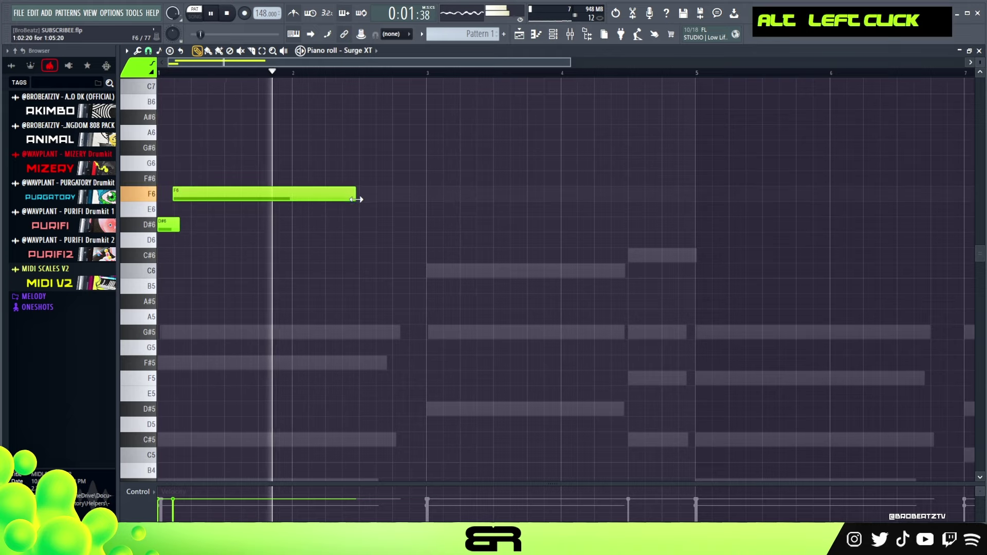
right_click(379, 227)
key(space)
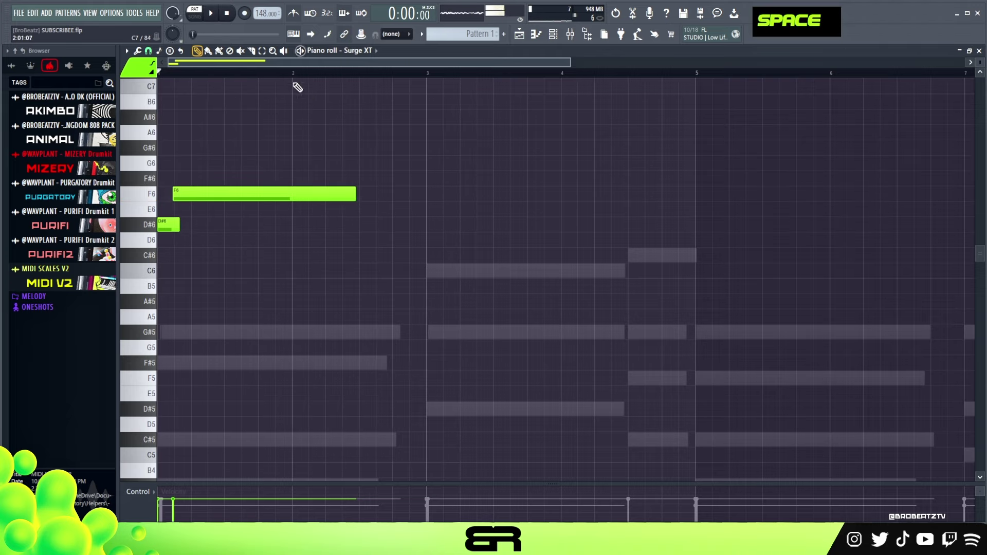
- Place a G#5 note at step 13 of bar 2, raise it an octave to G#6 and shorten it to just under four steps
scroll(466, 208, up, 2)
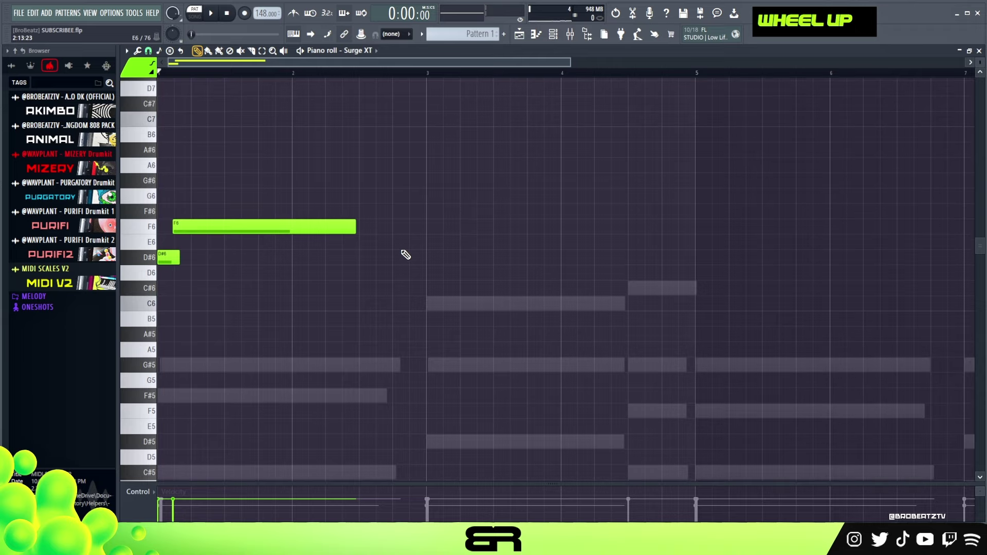
scroll(386, 303, down, 2)
click(393, 332)
ctrl+click(417, 337)
key(ctrl+Up)
right_click(443, 278)
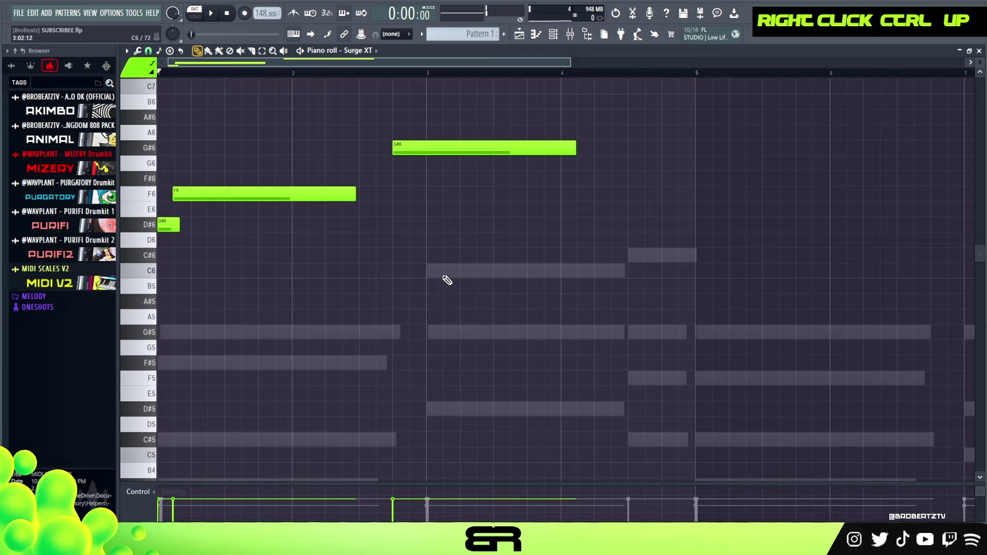
alt+click(575, 150)
drag(476, 162, 435, 172)
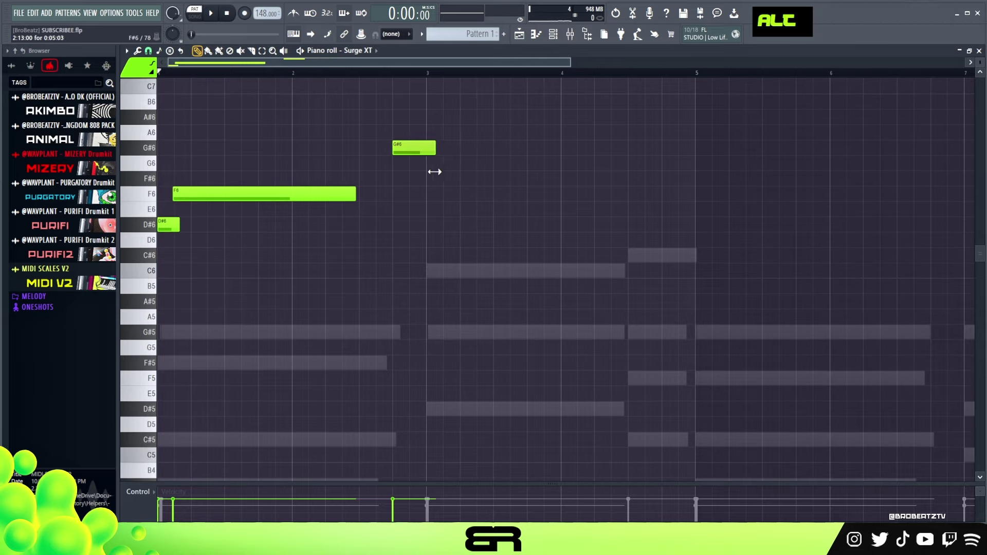
right_click(424, 177)
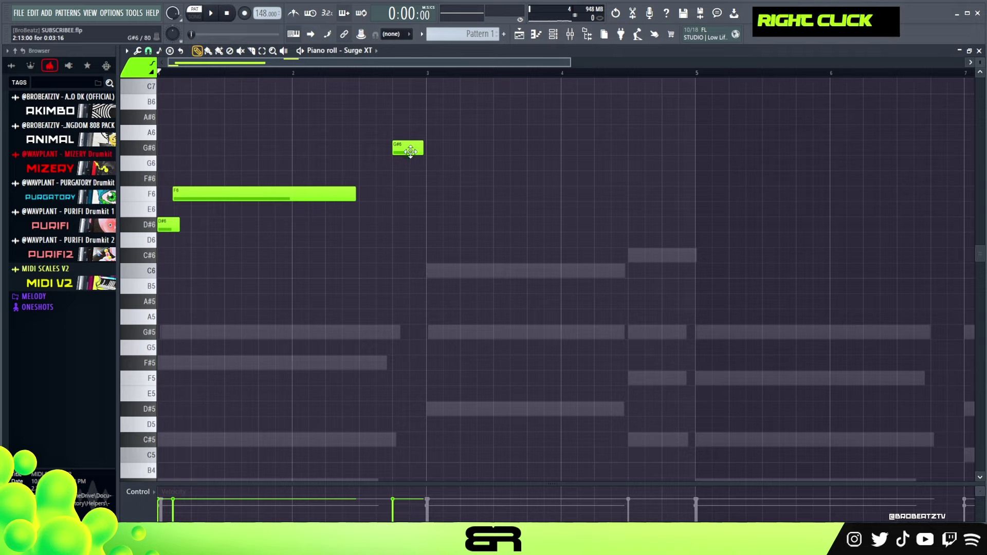
- Add a D#6 note at the start of bar 3 and lengthen it to about 12 steps while auditioning the melody
click(428, 225)
key(space)
key(space)
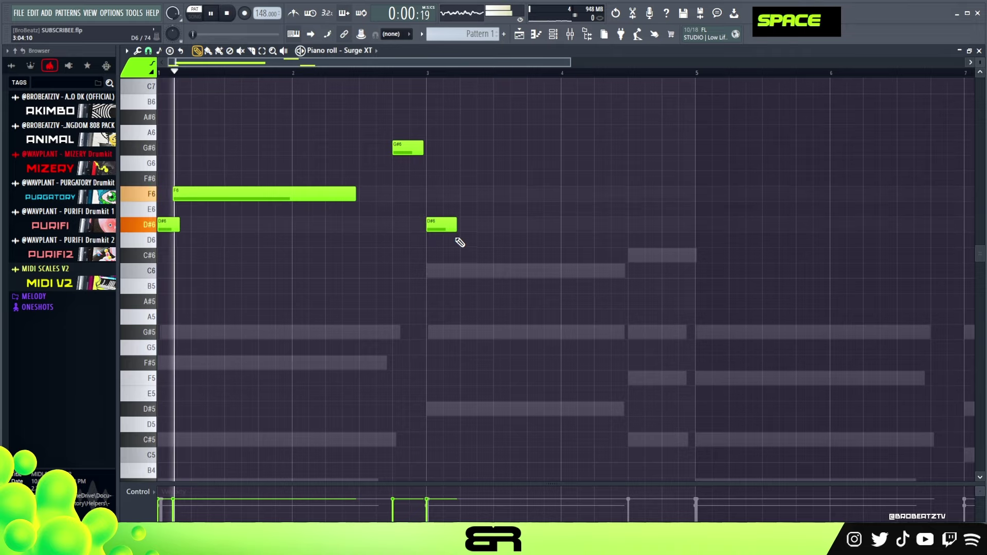
key(space)
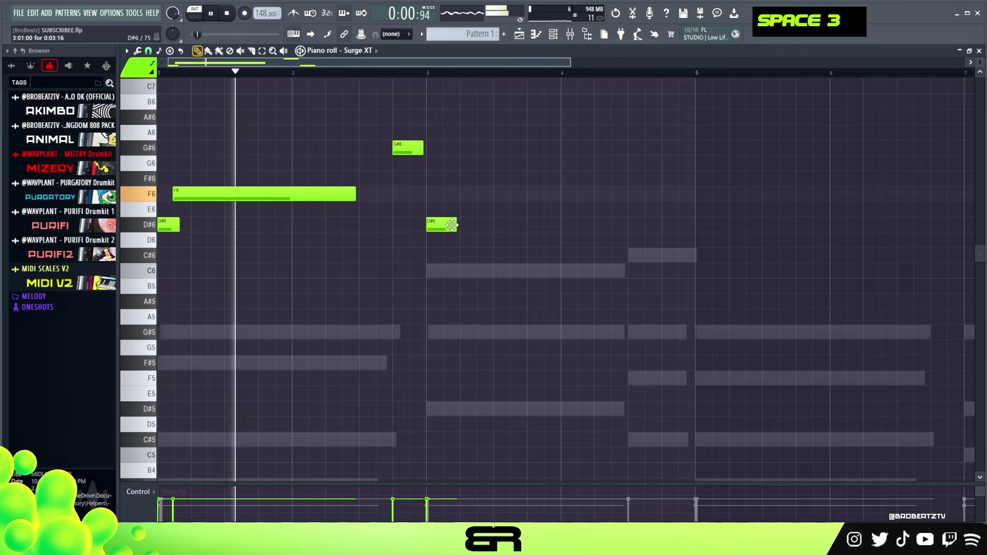
key(alt)
drag(456, 226, 528, 227)
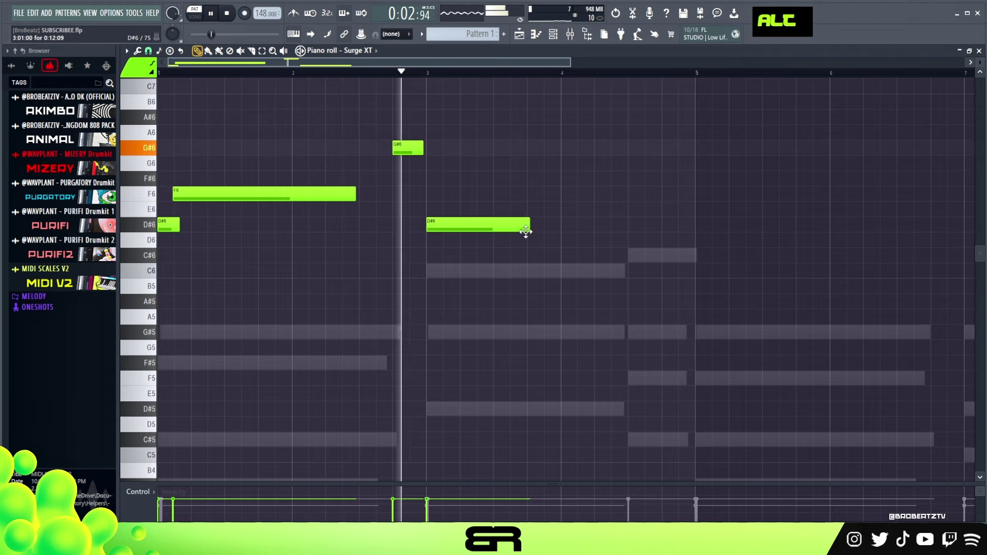
key(space)
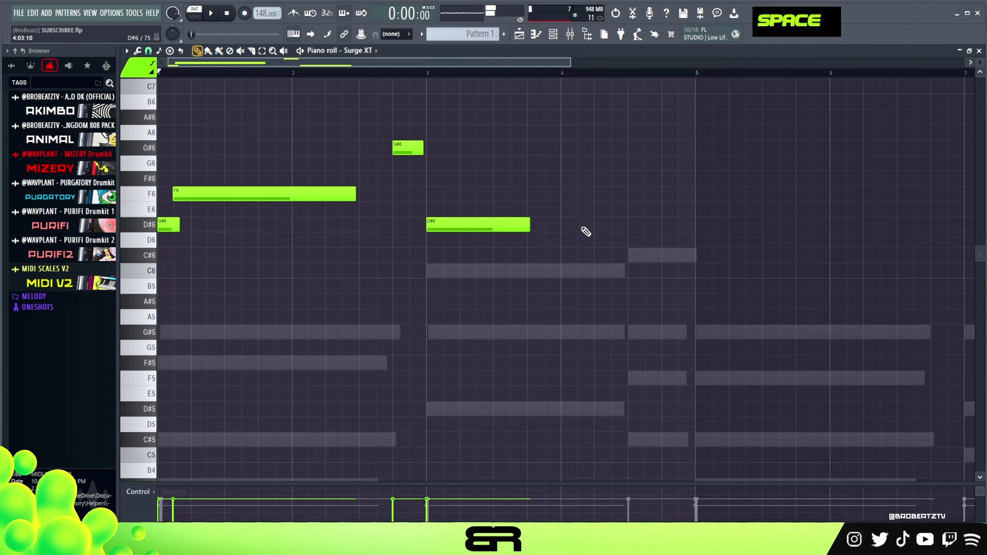
- Add another D#6 note at the start of bar 4 and shorten it to just under two steps
click(568, 225)
scroll(581, 79, up, 4)
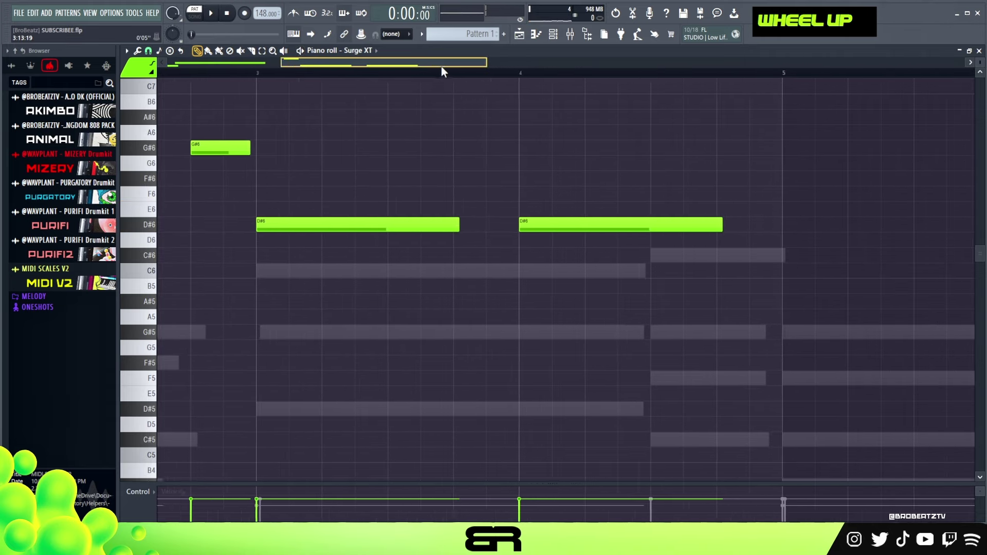
key(alt)
drag(634, 227, 486, 227)
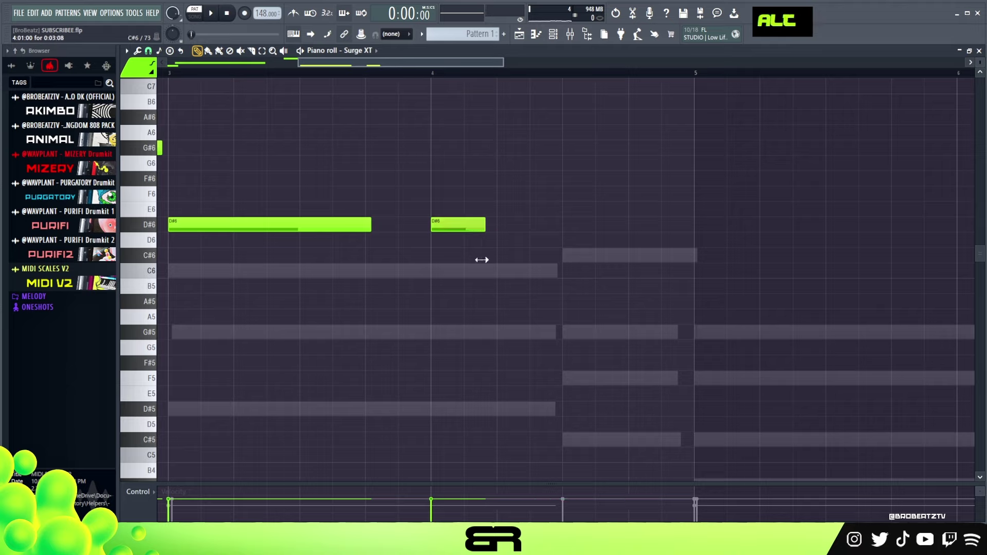
- Adjust the piano roll's snapping and add a run of short C6, C#6, C6 and A#5 notes after the D#6 note in bar 4
click(155, 51)
click(168, 176)
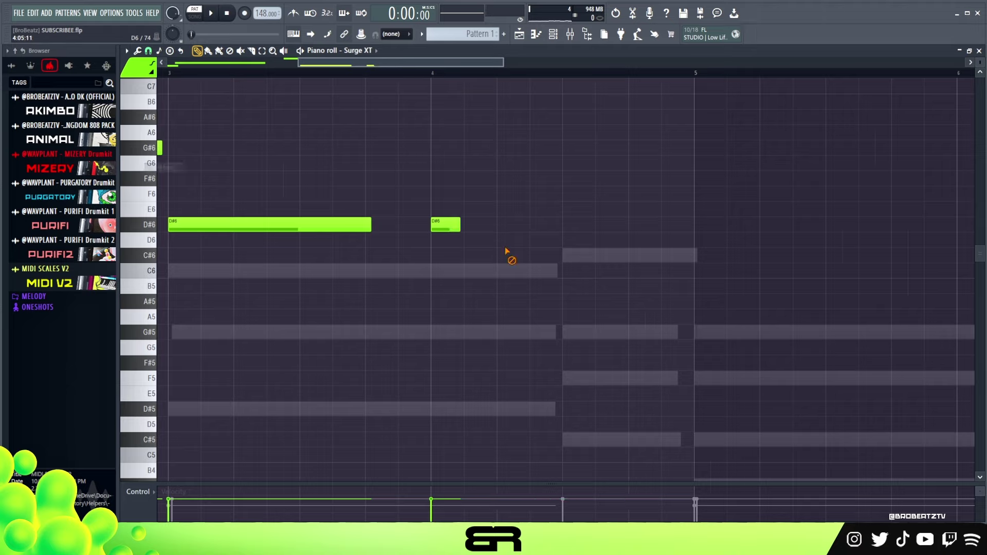
right_click(506, 252)
alt+click(459, 227)
click(466, 269)
alt+click(474, 254)
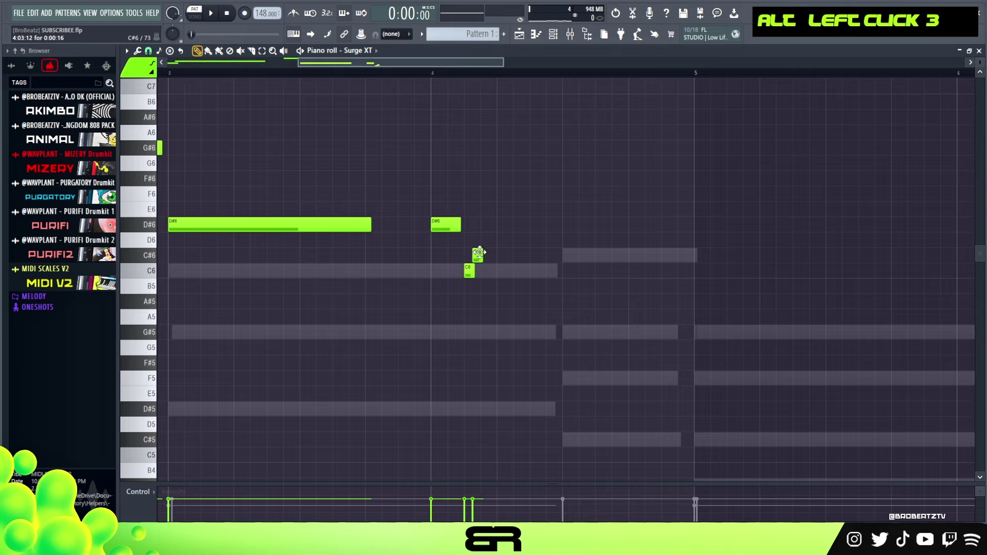
alt+click(495, 271)
click(530, 332)
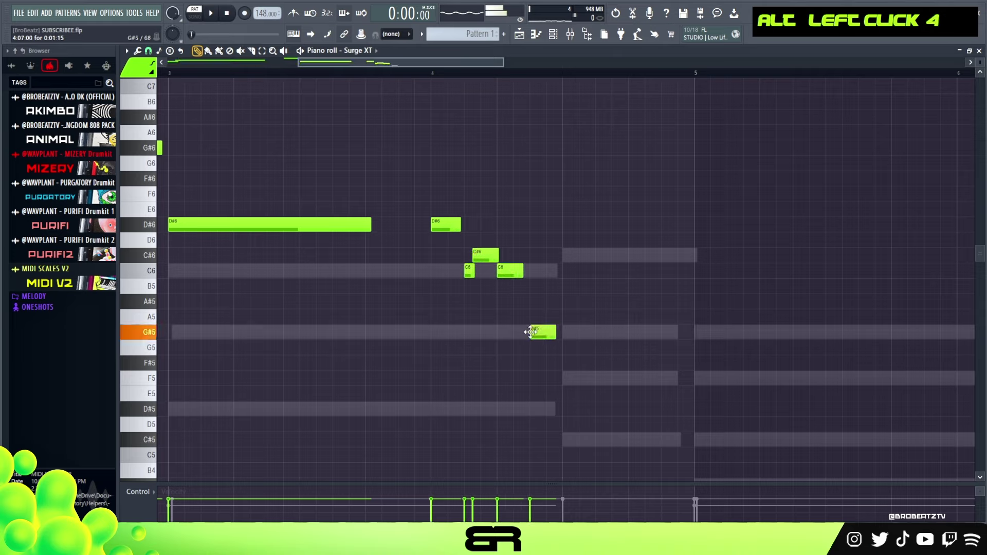
drag(529, 310, 530, 299)
right_click(539, 332)
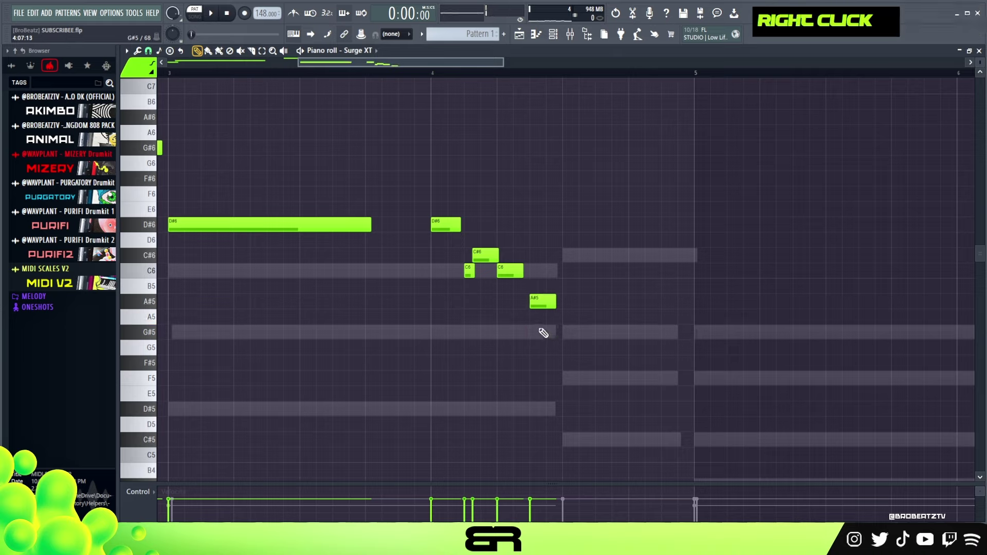
- Add a very short F5 grace note at the start of bar 5 leading into a G#5 note about nine steps long
click(532, 333)
drag(720, 333, 838, 340)
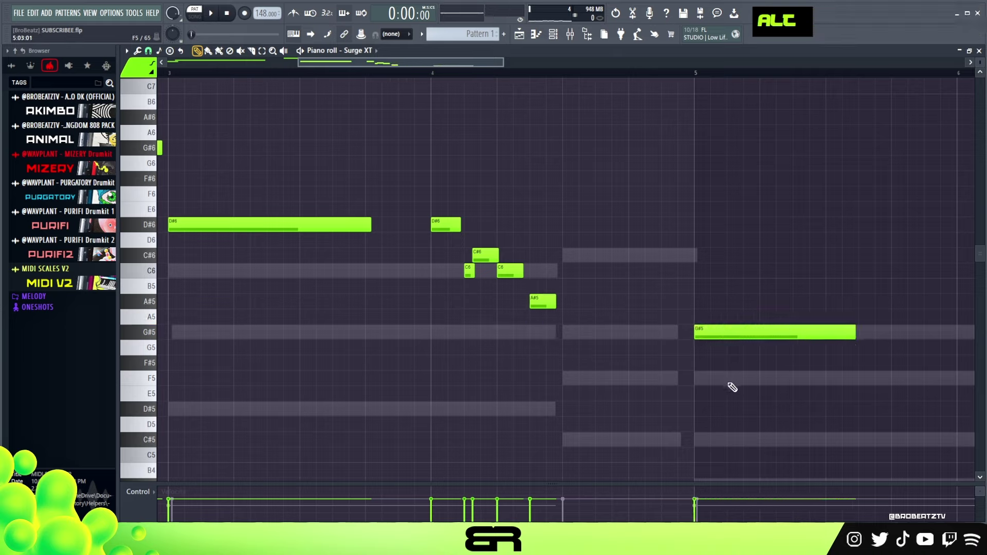
click(748, 386)
drag(868, 382, 710, 380)
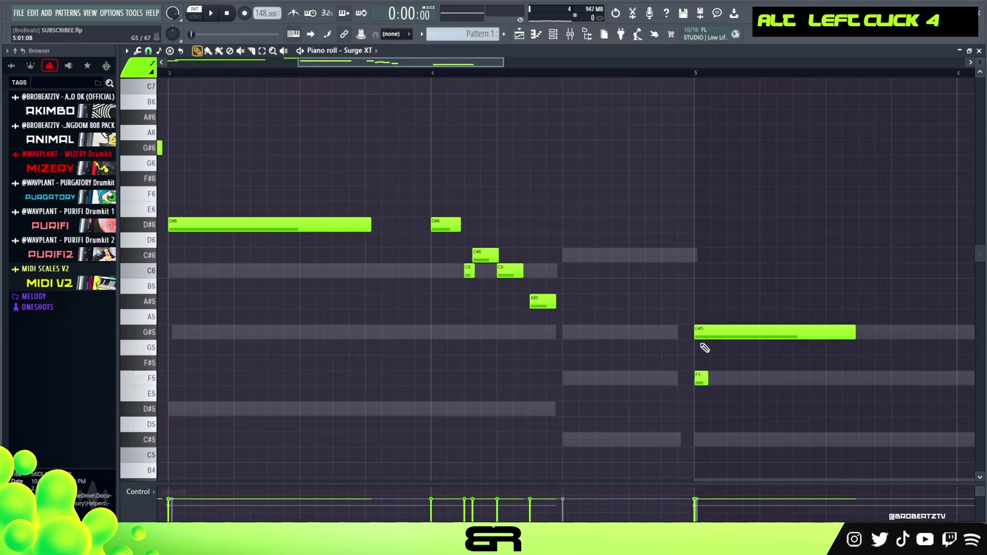
drag(695, 340, 703, 341)
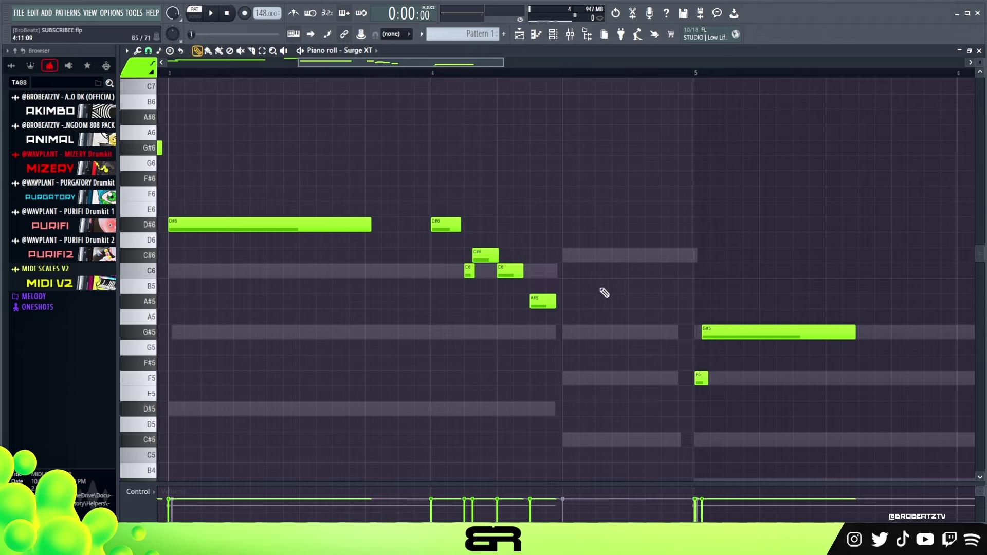
key(alt)
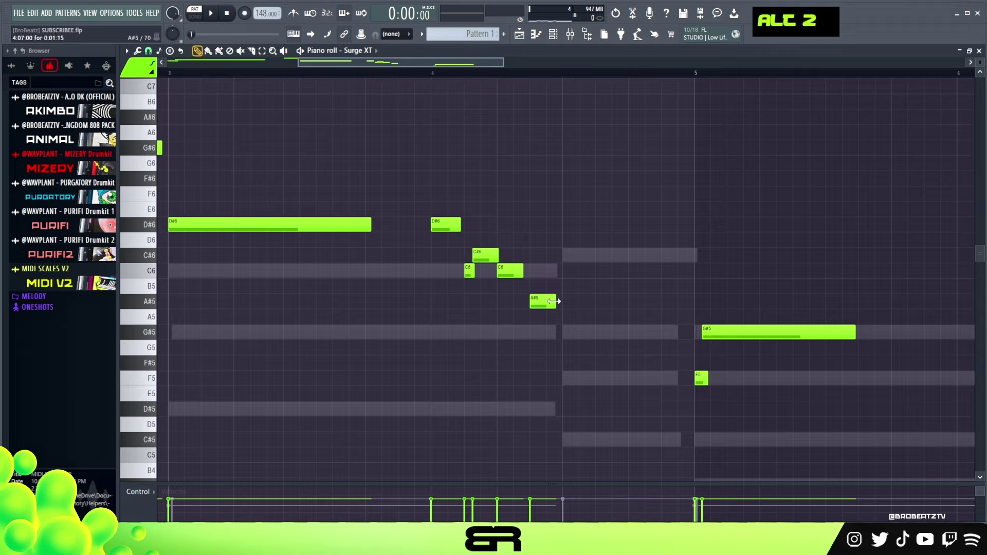
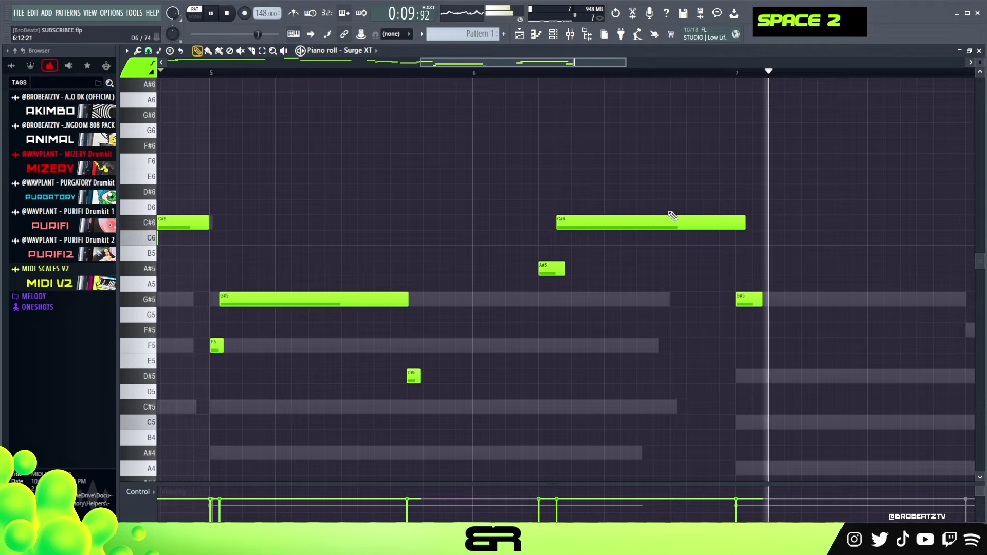
- Move the long note in bar 6 down to C6 and shorten it to end just before bar 7
drag(630, 225, 633, 238)
key(space)
mouse_move(745, 239)
mouse_down()
mouse_move(702, 243)
mouse_move(734, 240)
mouse_up()
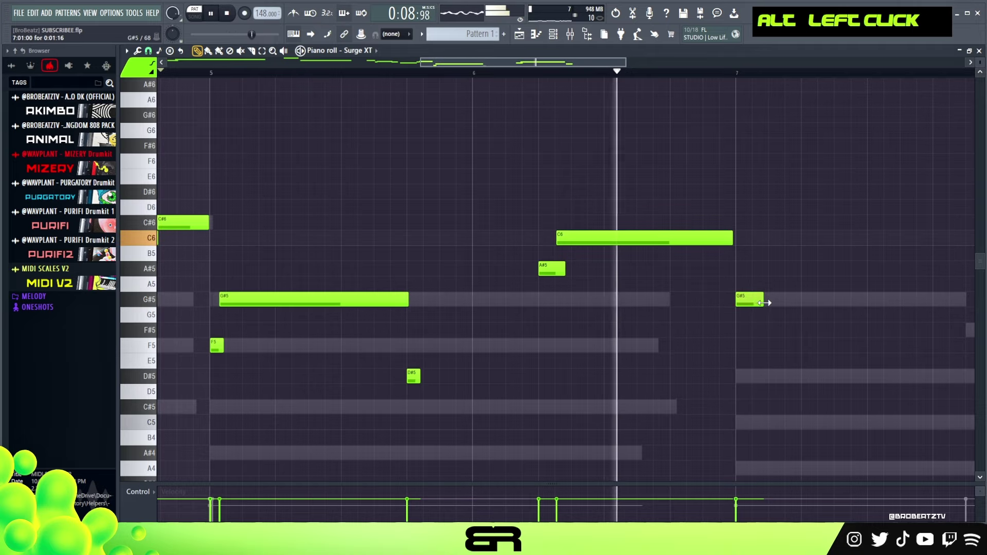
- Lengthen the G#5 note at the start of bar 7 so it extends slightly past the start of bar 8
drag(764, 300, 873, 300)
scroll(493, 83, down, 3)
key(space)
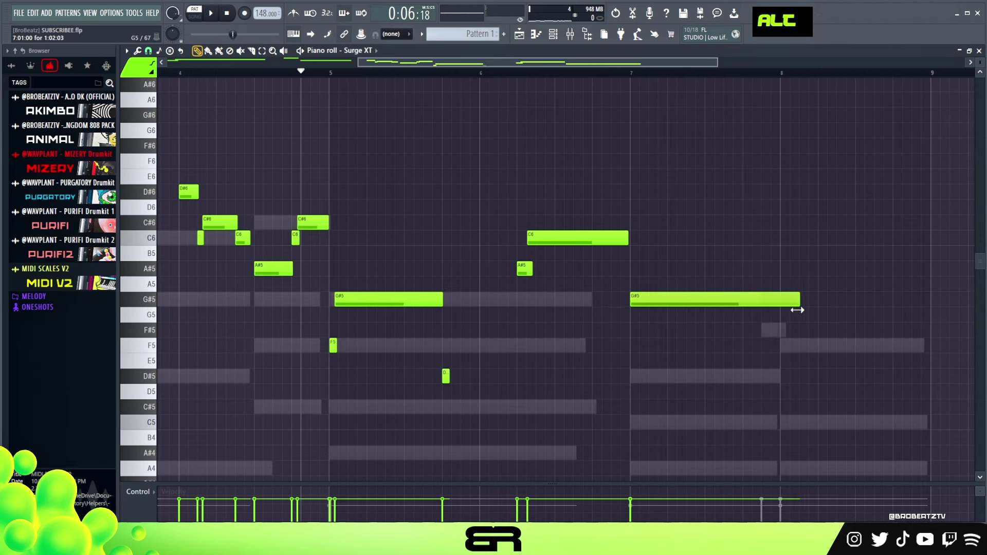
- Play the whole melody over the chords from the start of the pattern to check how it sounds
scroll(478, 78, down, 3)
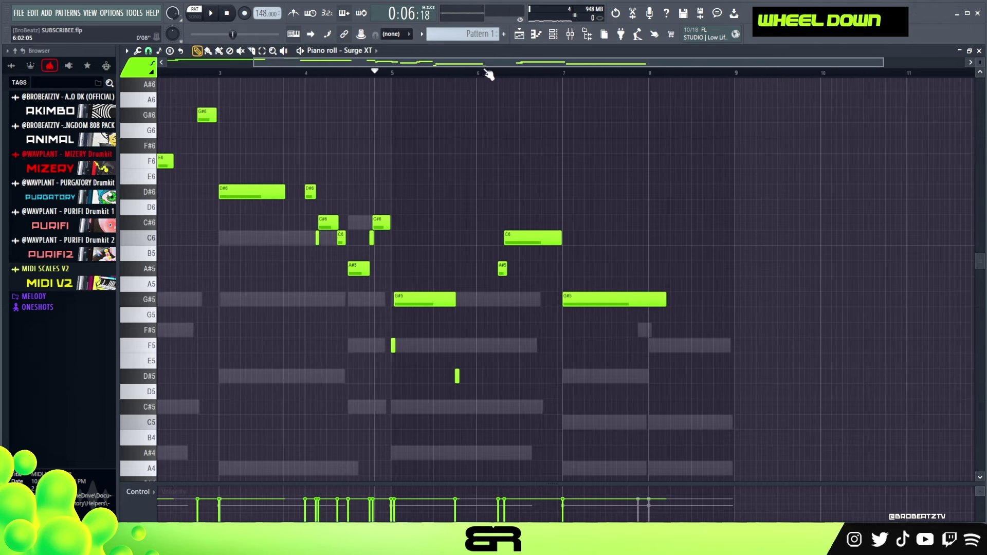
key(space)
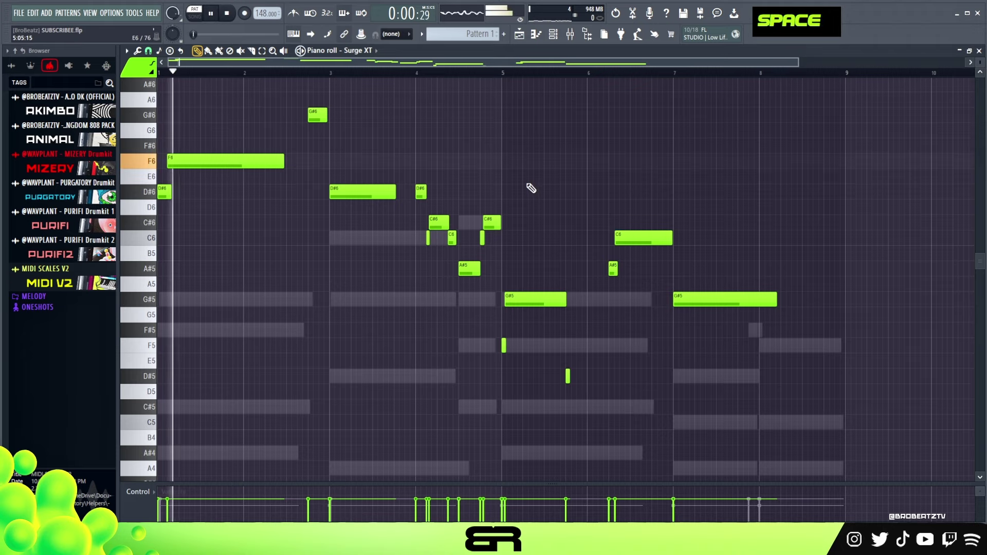
scroll(562, 248, up, 2)
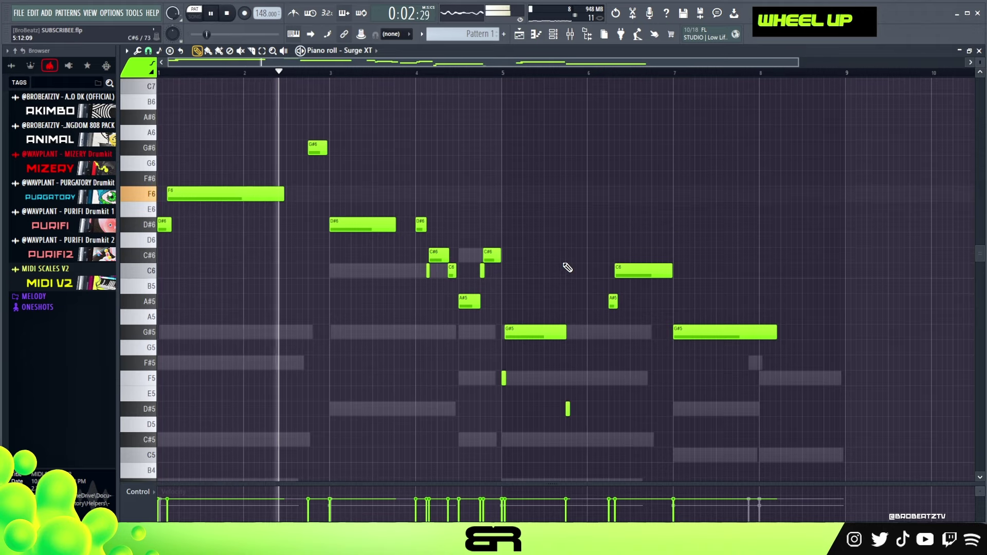
scroll(309, 226, up, 3)
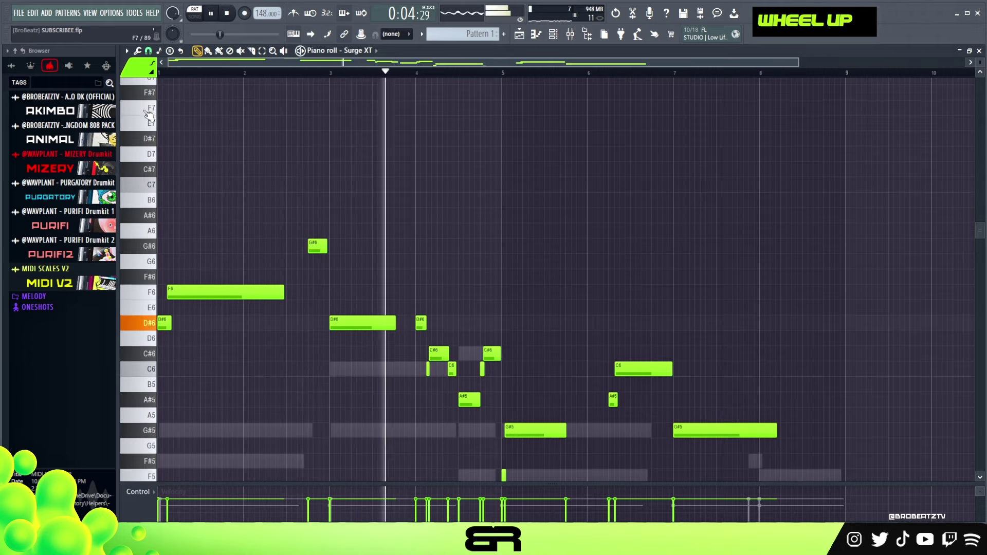
double_click(617, 293)
scroll(591, 303, down, 2)
scroll(573, 316, down, 1)
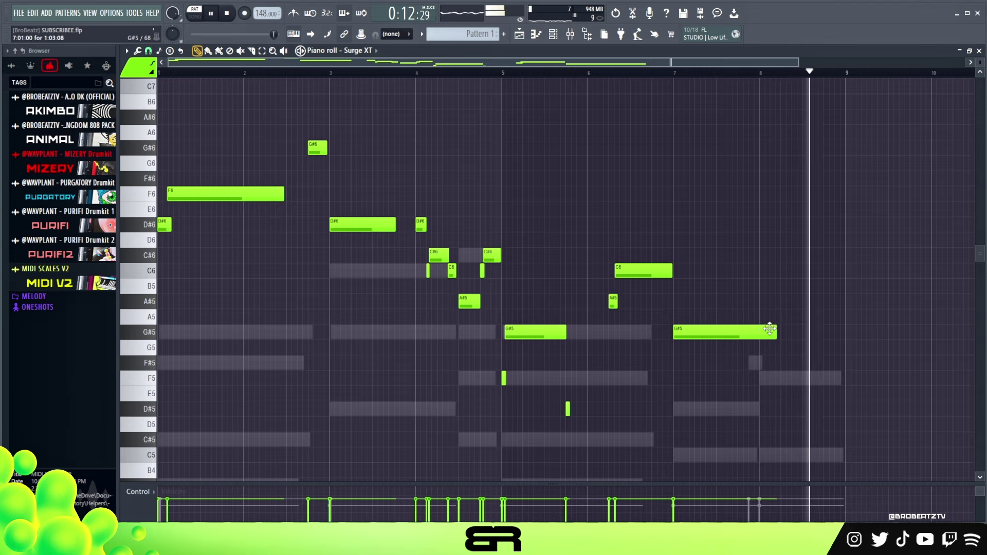
- Stop playback and shorten the final G#5 note to about 17 steps, ending just after the start of bar 8
key(space)
alt+click(774, 337)
drag(775, 337, 765, 336)
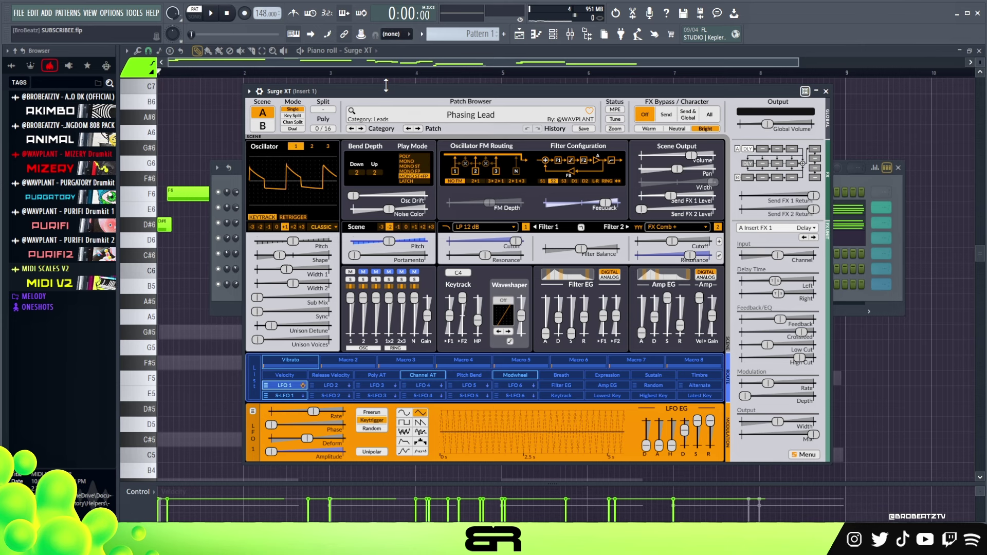
- Close the Surge XT window with the Phasing Lead patch and open the piano roll of the fourth Surge XT channel
drag(385, 94, 387, 93)
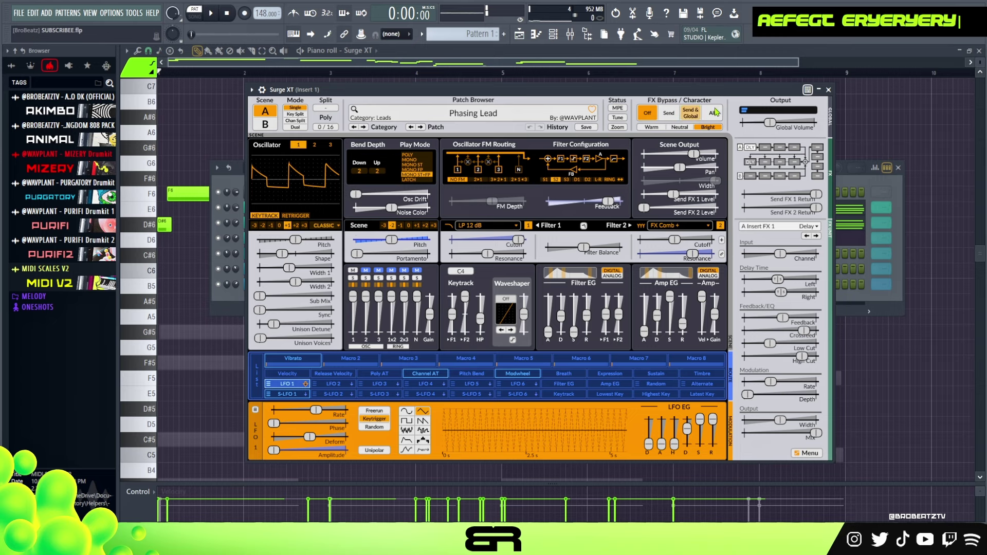
click(829, 91)
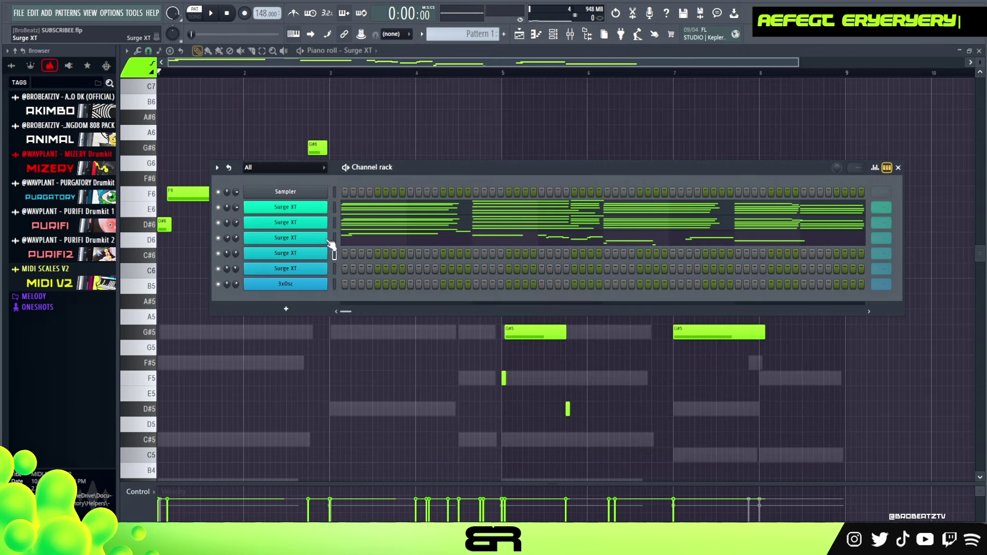
right_click(307, 261)
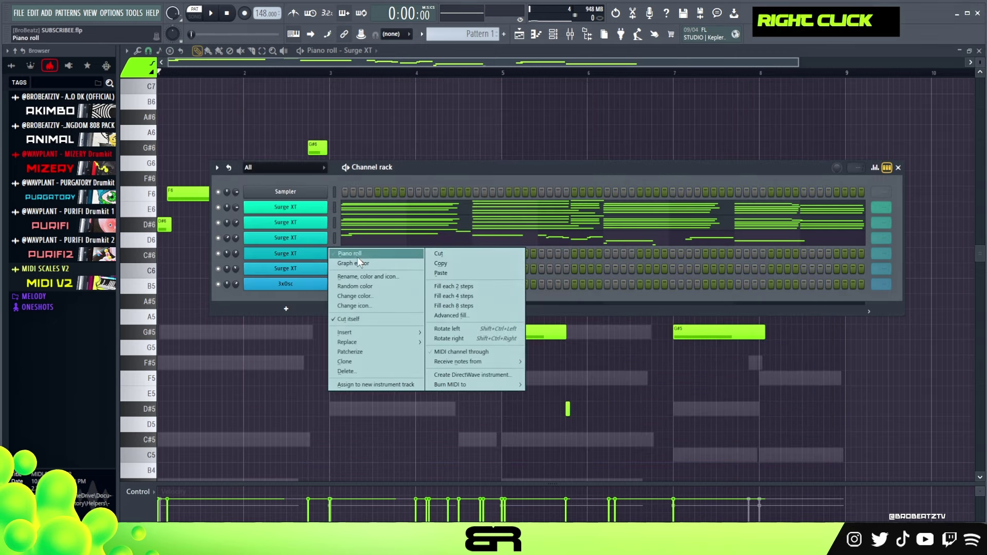
click(338, 259)
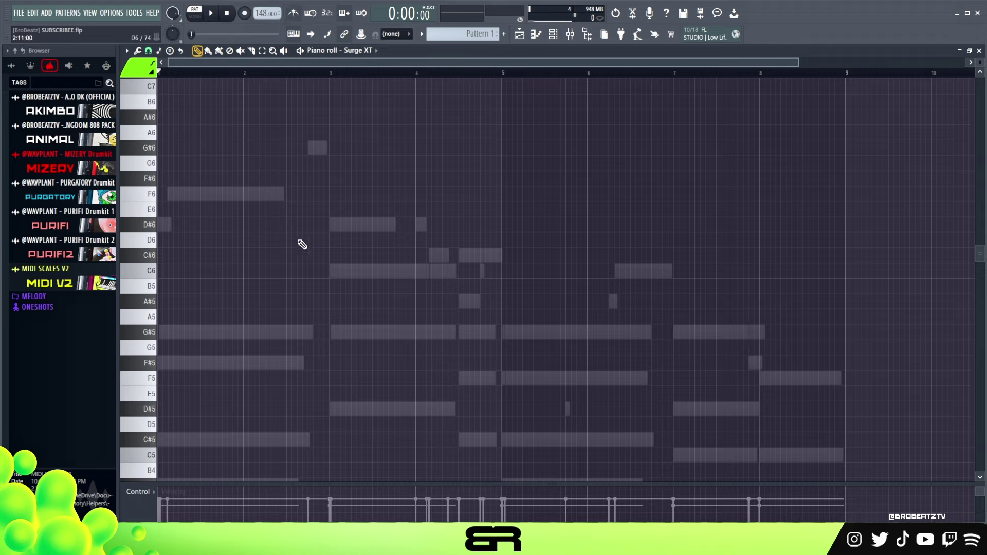
- Stack C#6, F6, G#6 and C7 notes at the start of bar 4 and shorten them to one step
key(space)
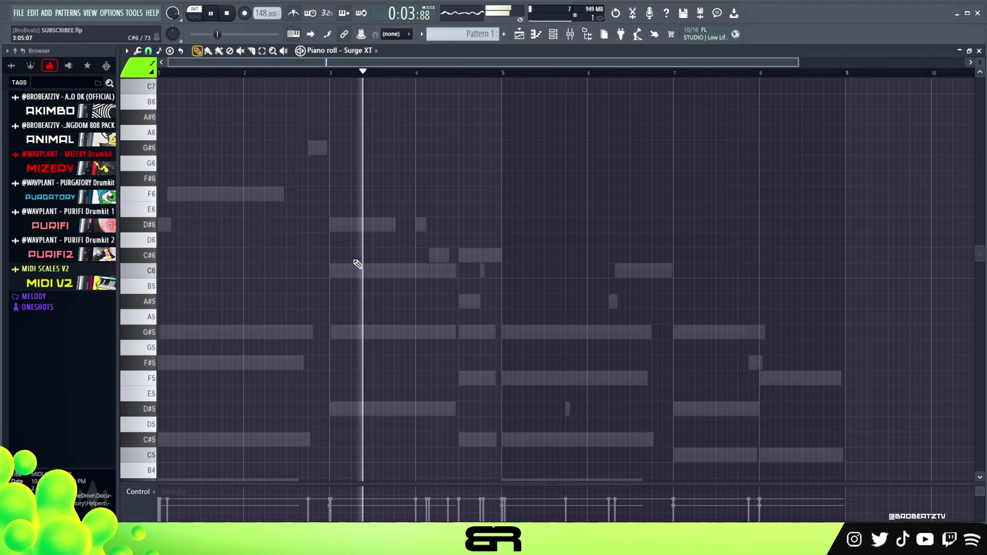
scroll(417, 272, up, 1)
key(space)
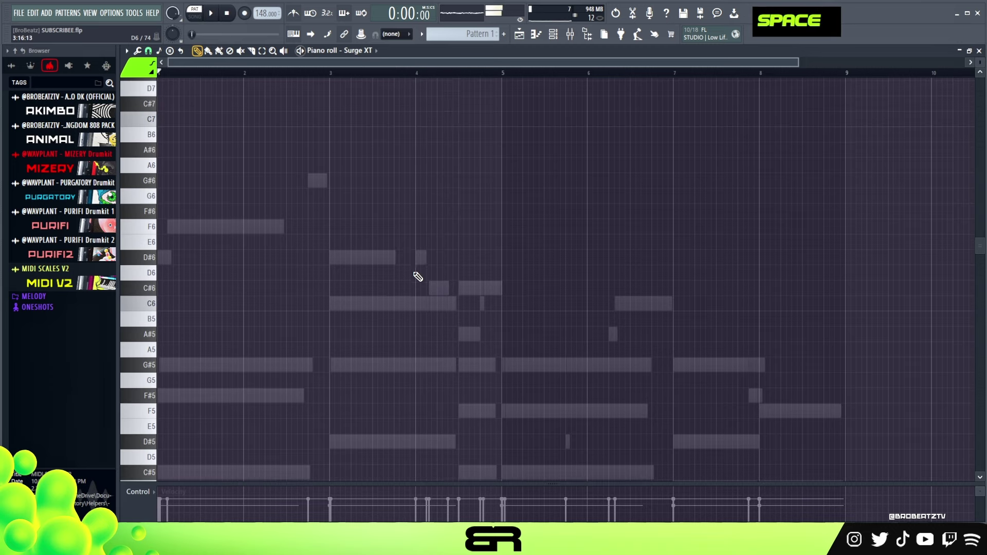
scroll(418, 277, down, 1)
scroll(408, 279, up, 1)
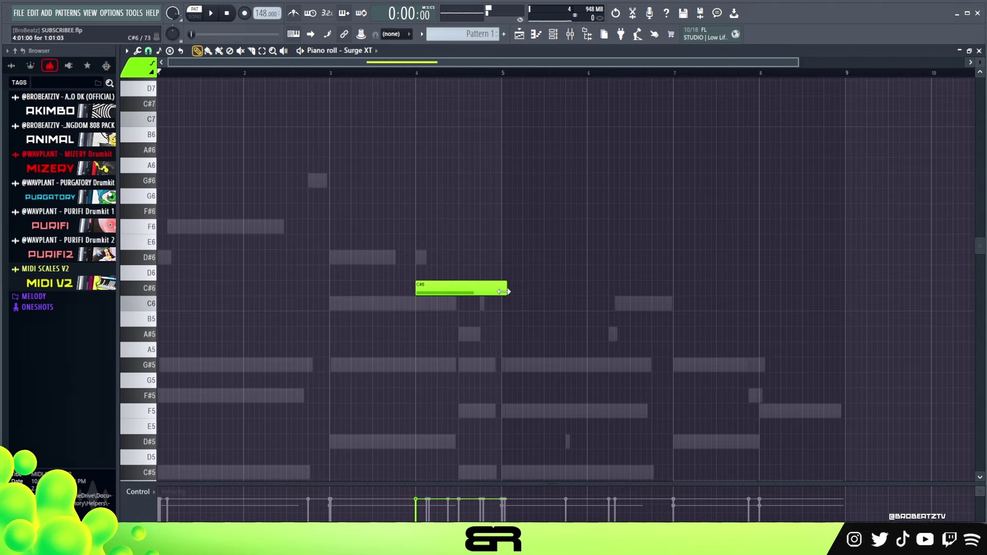
ctrl+click(462, 288)
drag(452, 284, 452, 247)
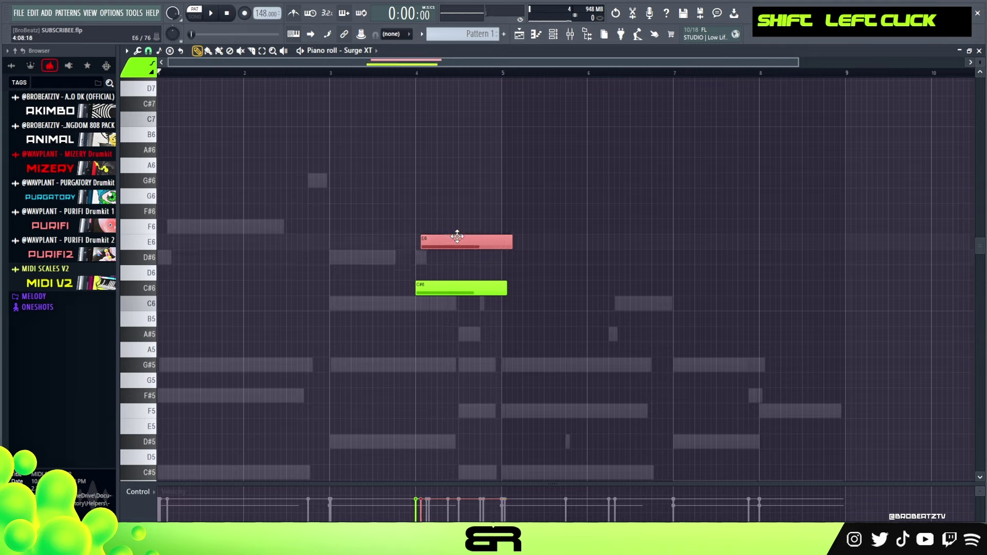
double_click(455, 238)
right_click(436, 234)
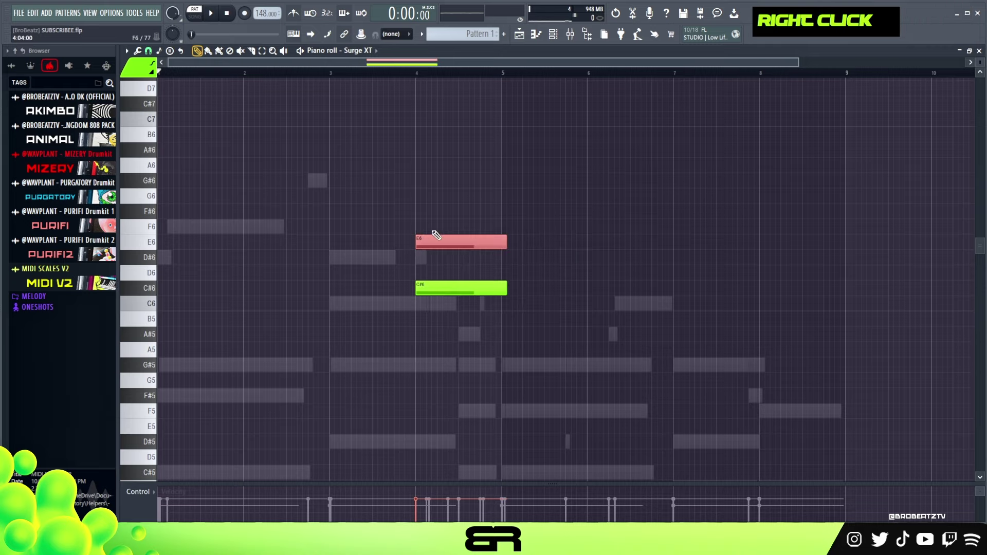
right_click(429, 225)
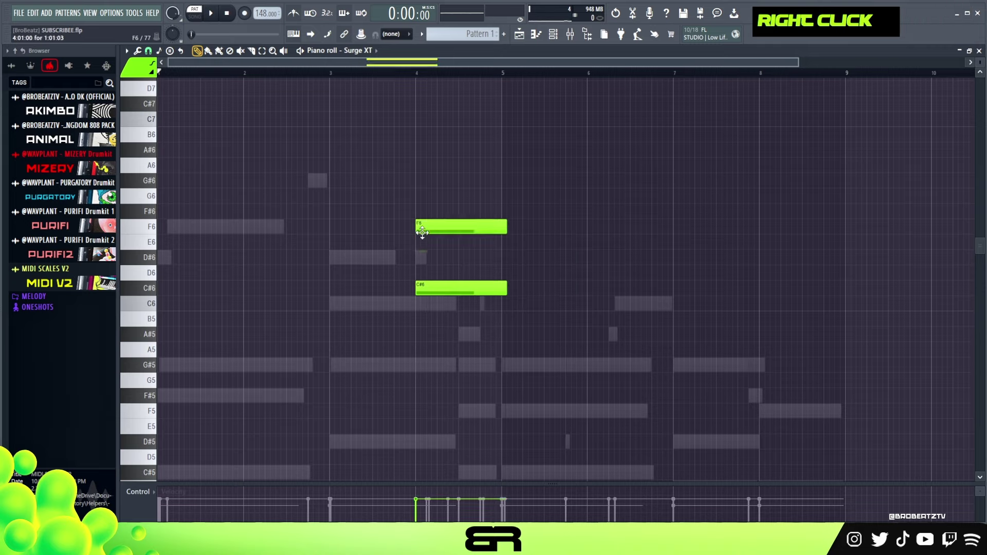
mouse_move(435, 183)
mouse_down()
mouse_move(434, 127)
mouse_move(524, 307)
mouse_move(420, 285)
mouse_up()
alt+right_click(427, 141)
- Stagger the stacked notes in bar 4 into a descending C7, G#6, F6, C#6 run, with the G#6 two steps long
scroll(427, 78, up, 5)
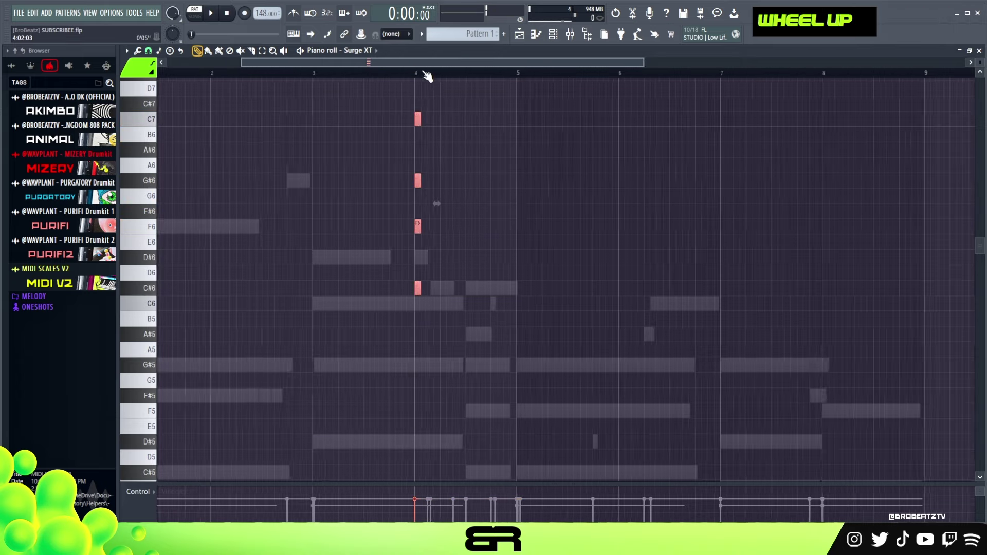
scroll(431, 80, up, 1)
right_click(373, 174)
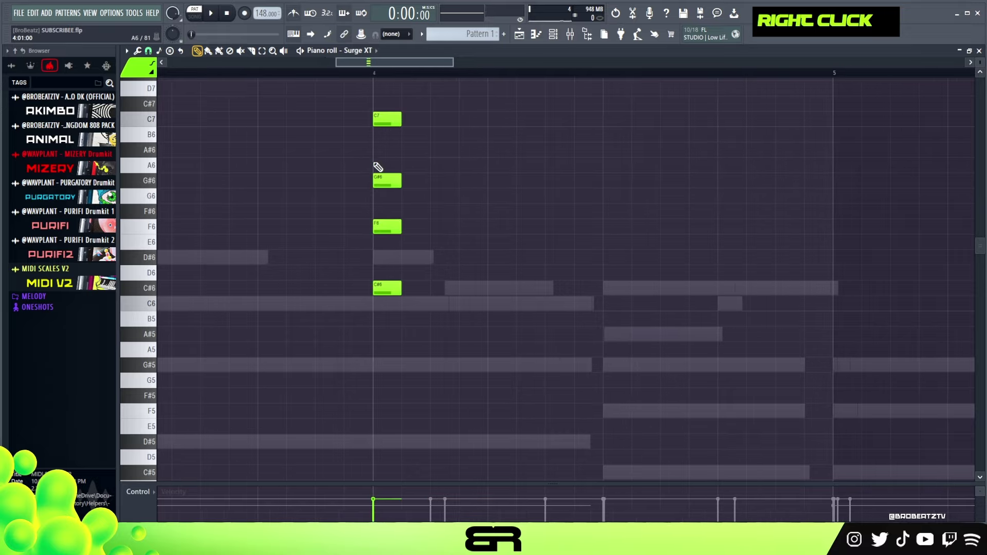
drag(376, 183, 400, 184)
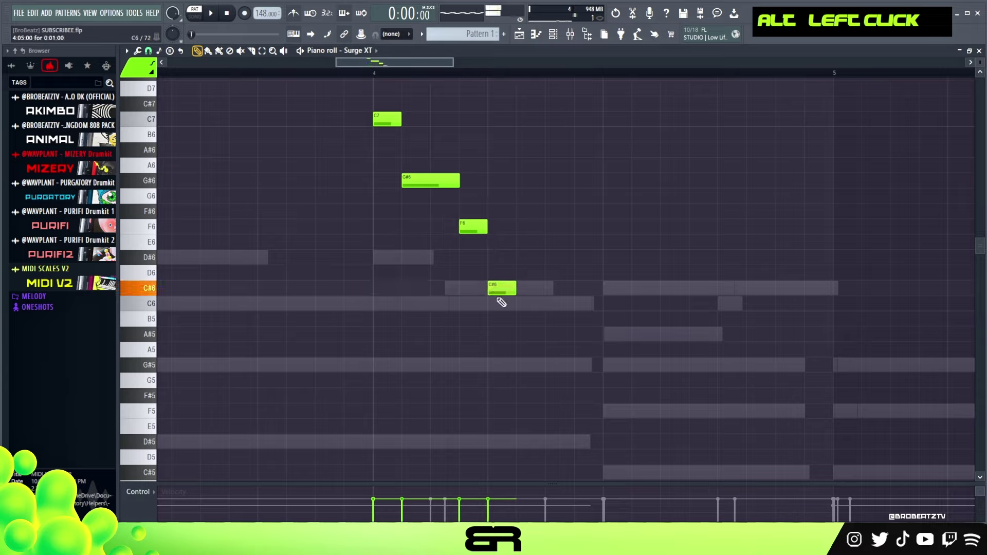
- Add a three-step C6 note after the C#6 and an F5 note about seven and a half steps long from mid-bar 4
key(space)
click(300, 74)
key(space)
key(space)
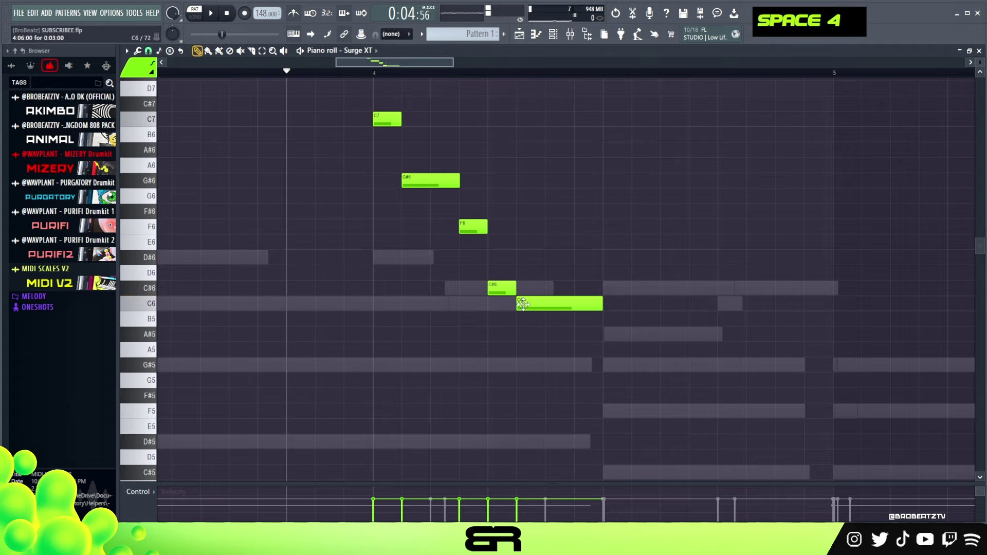
ctrl+click(477, 232)
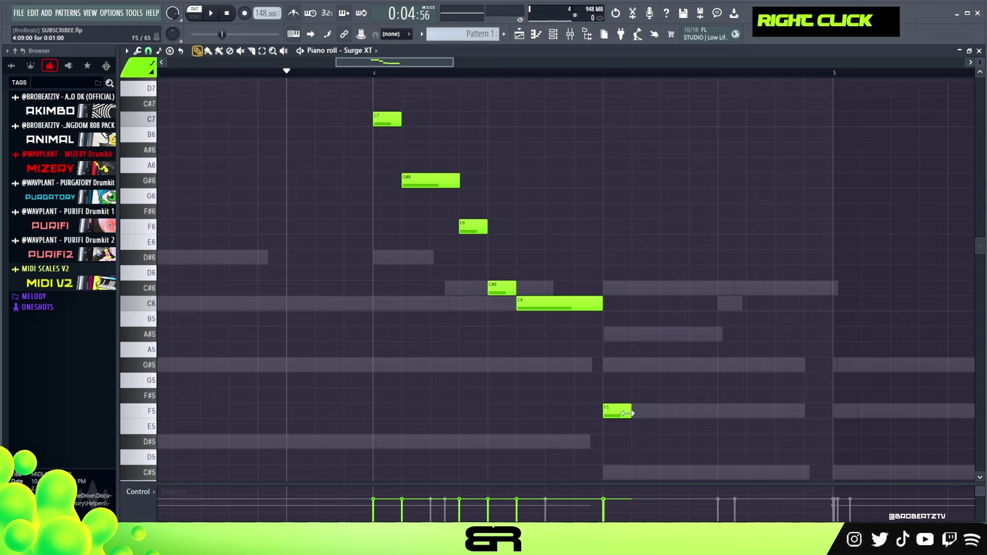
drag(629, 415, 815, 432)
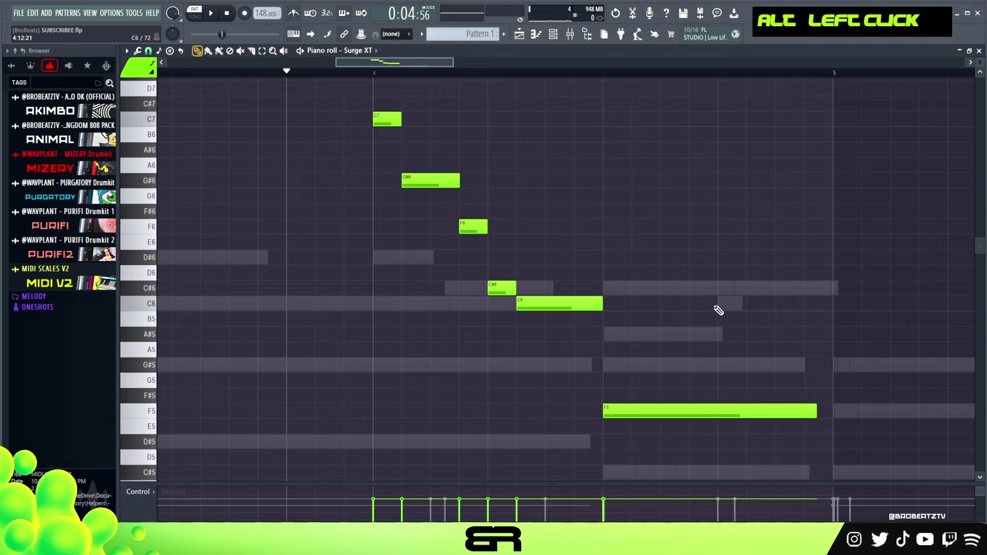
- Transpose all notes of the descending run up one octave and play them back with the rest of the pattern
key(space)
key(ctrl+a)
key(ctrl+Up)
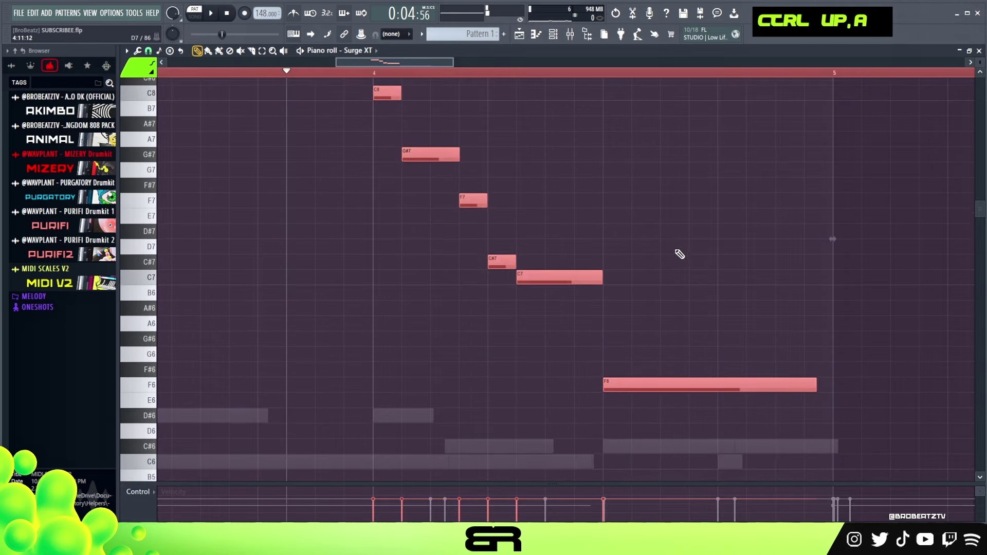
right_click(669, 226)
scroll(628, 224, down, 6)
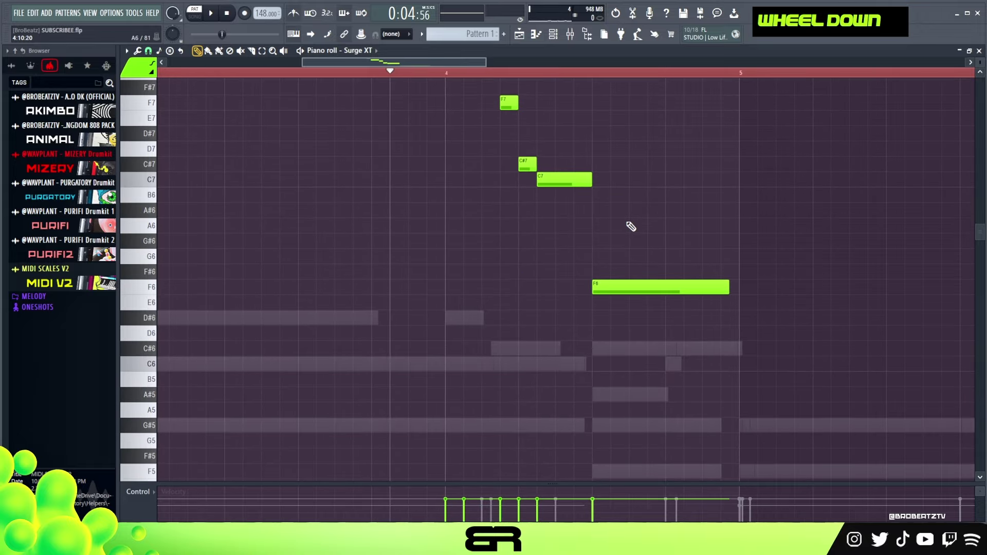
key(space)
scroll(683, 255, up, 2)
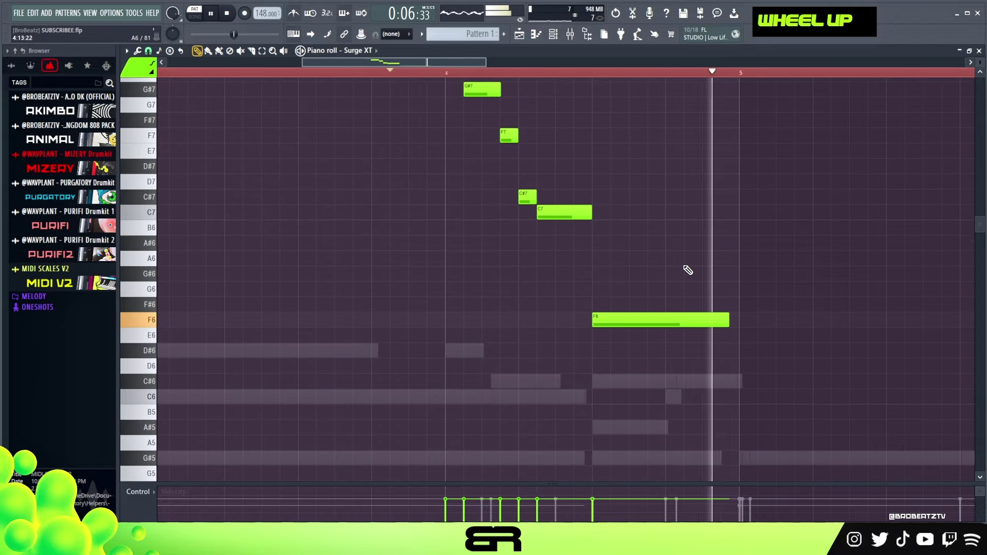
key(space)
scroll(688, 270, up, 3)
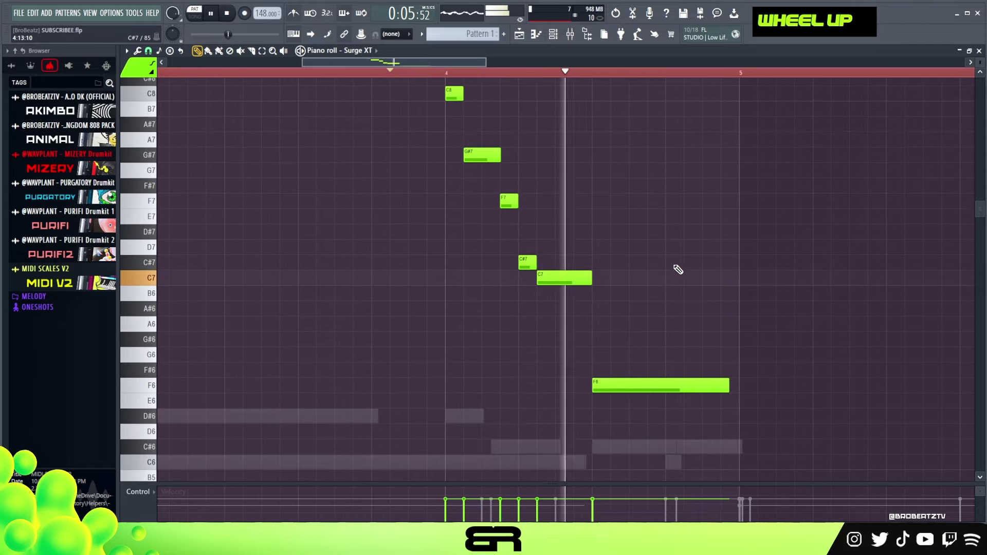
key(space)
- Raise the velocity of all notes in the descending run and play them back
key(ctrl+a)
scroll(650, 285, up, 5)
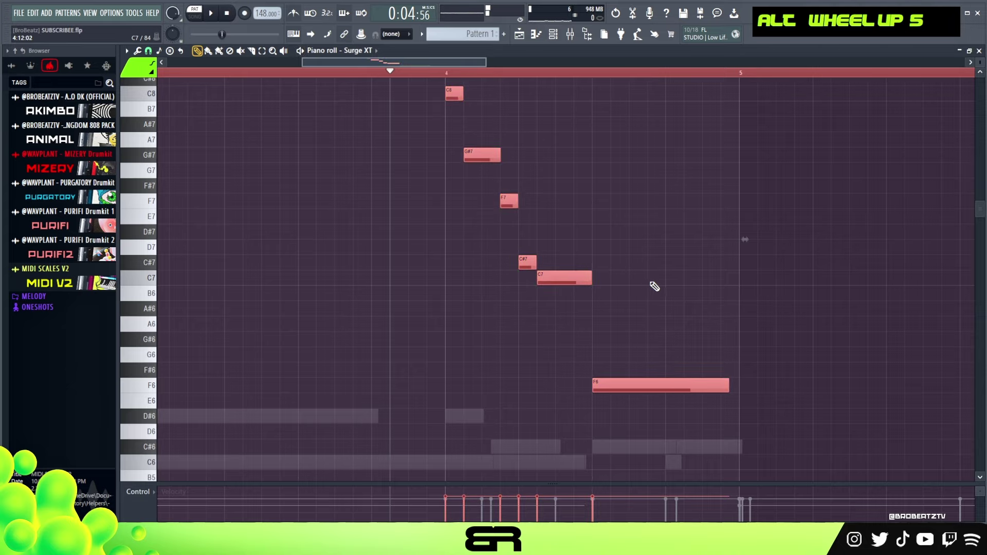
right_click(650, 285)
key(space)
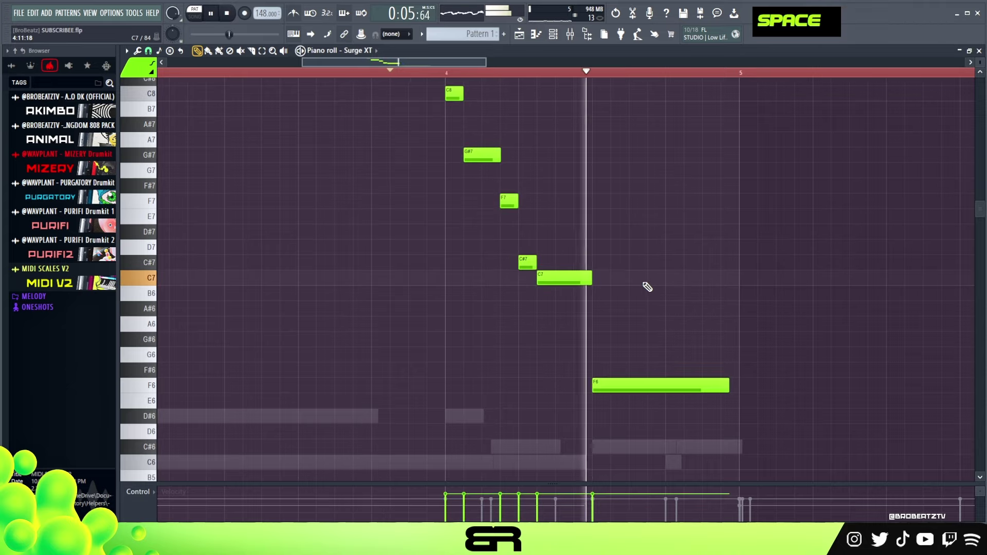
- Audition the run within the whole pattern and shorten its last F6 note to about six steps
ctrl+scroll(443, 135, down, 5)
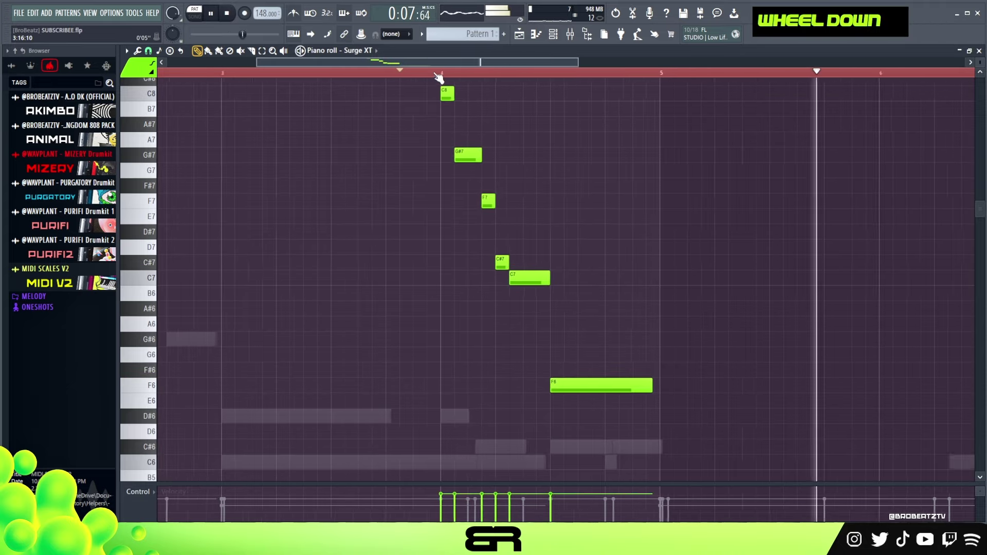
scroll(443, 135, down, 3)
scroll(440, 135, up, 4)
scroll(439, 130, down, 4)
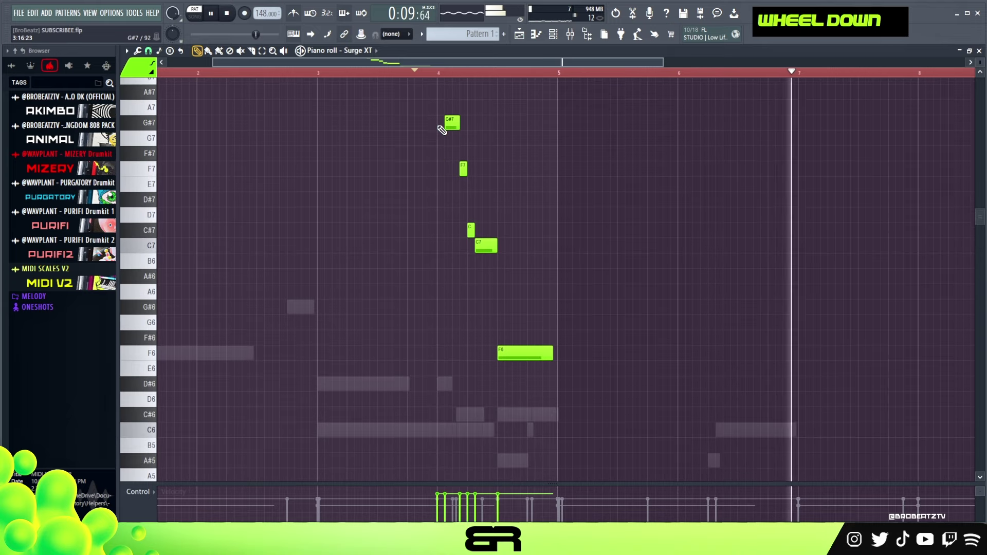
scroll(573, 177, up, 1)
ctrl+right_click(574, 180)
ctrl+right_click(576, 195)
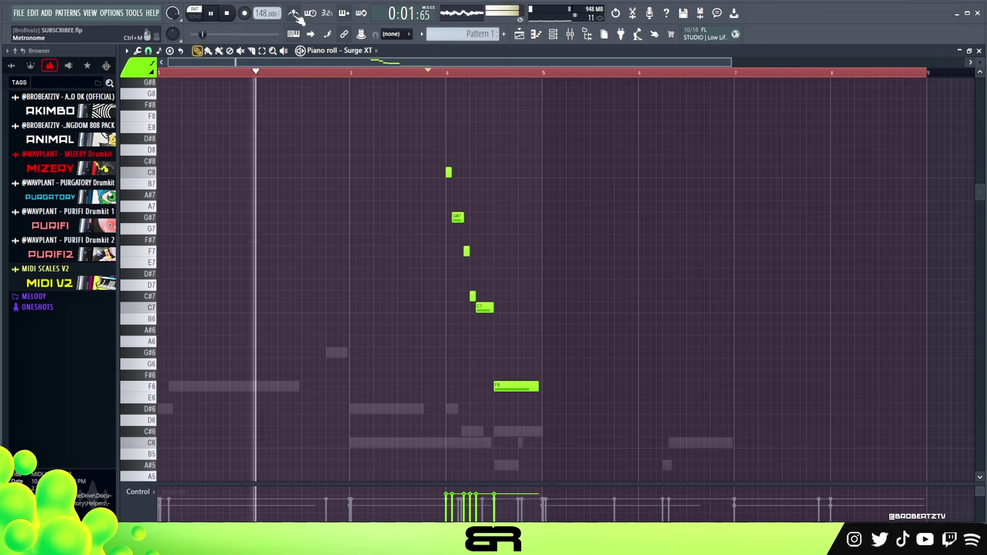
right_click(446, 180)
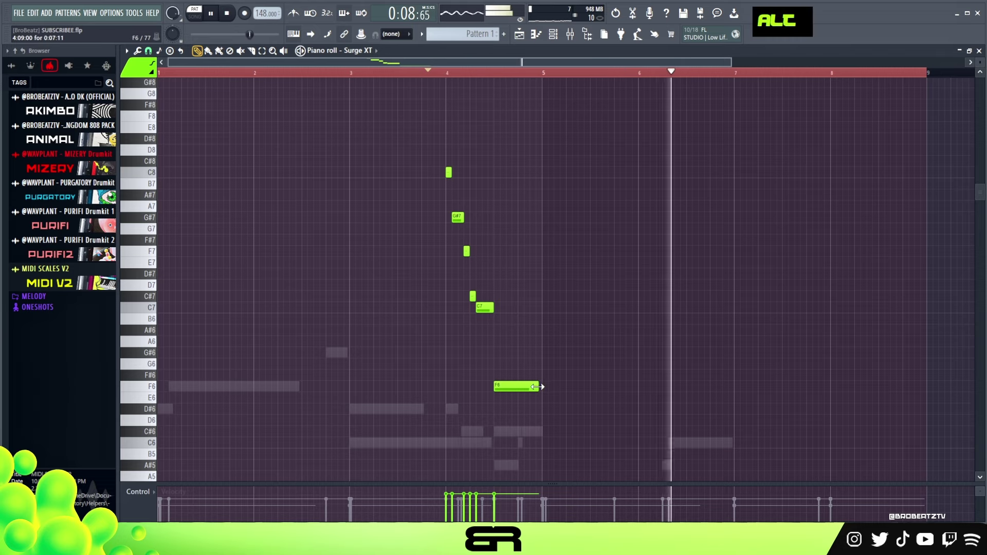
alt+drag(537, 386, 530, 386)
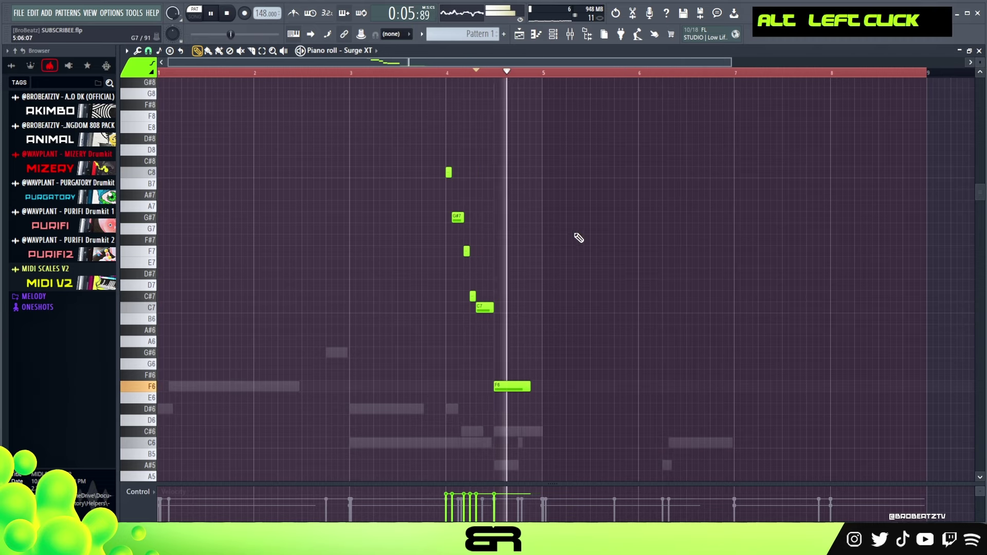
- Stop playback, clear the time selection and audition the Surge XT channel that holds the Backing Bell patch
key(space)
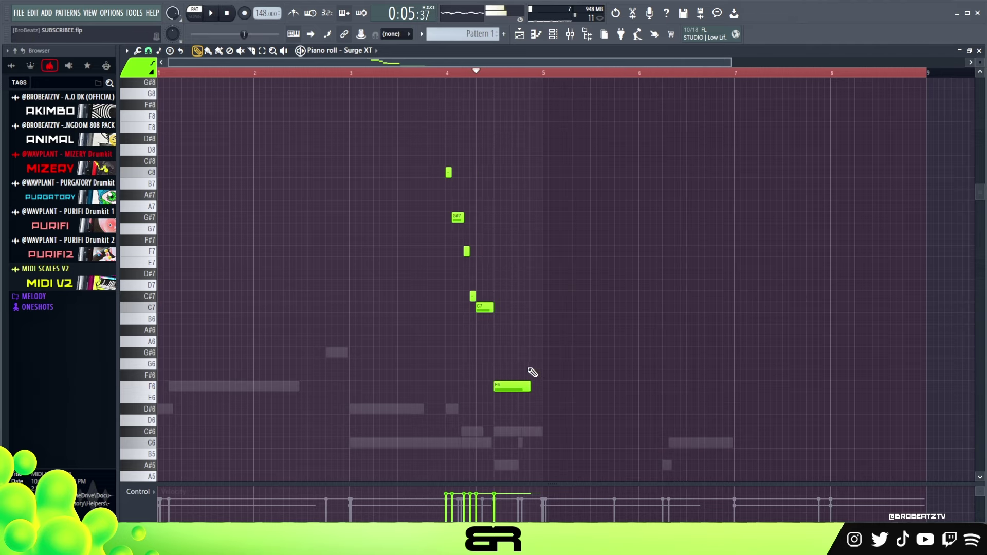
double_click(448, 75)
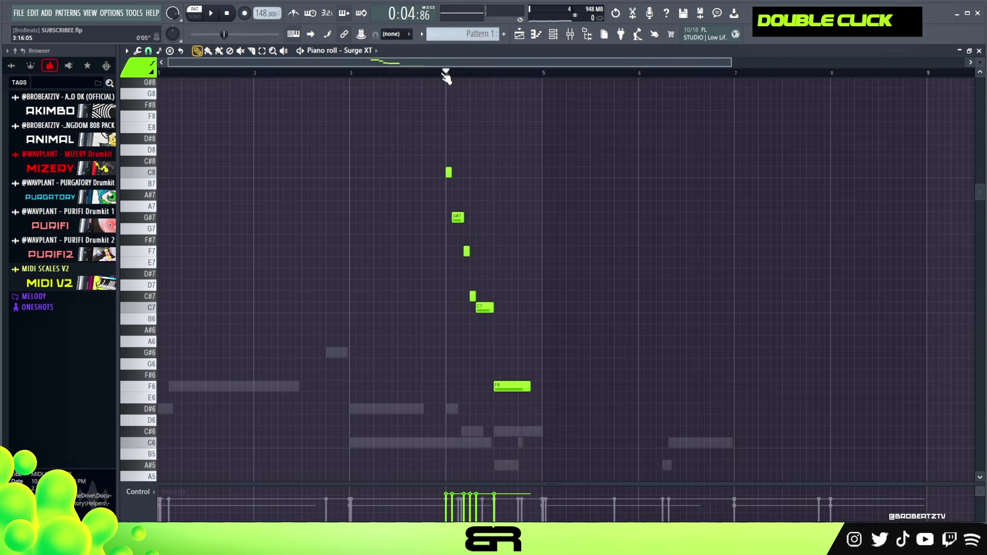
click(553, 37)
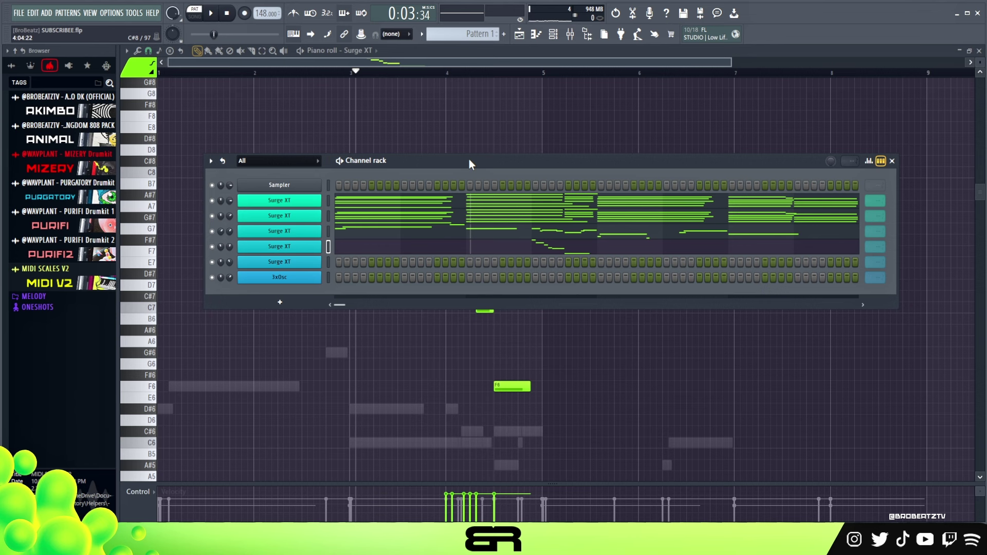
click(293, 263)
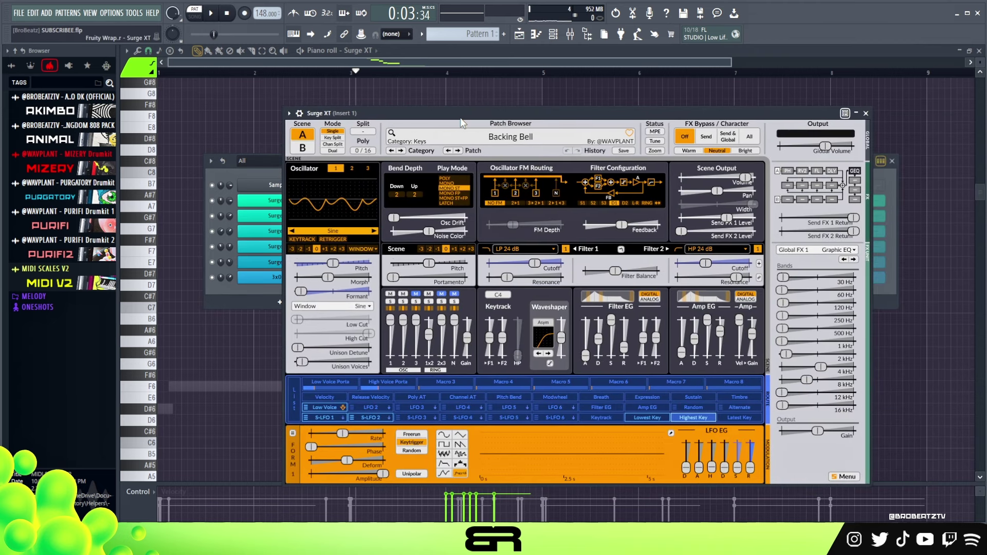
drag(486, 116, 475, 115)
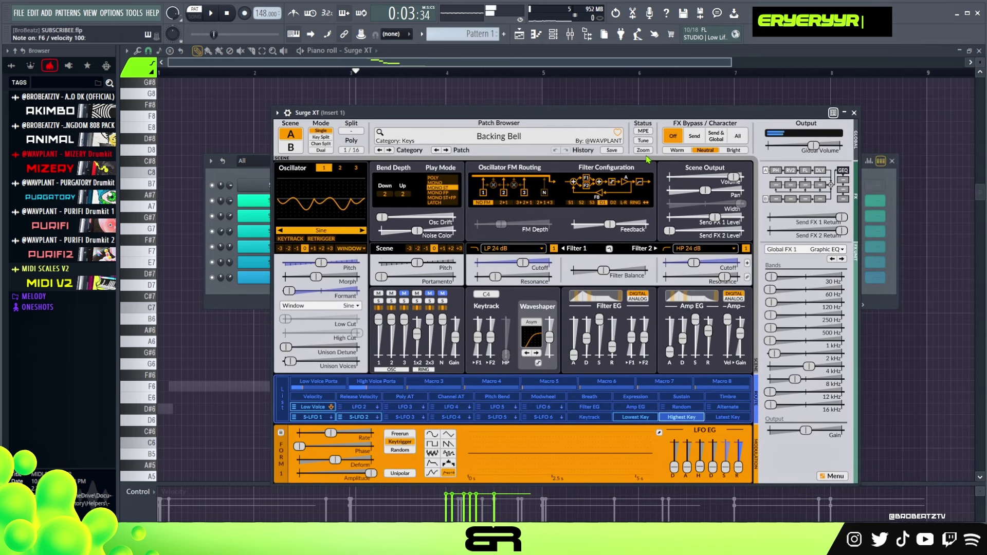
click(854, 113)
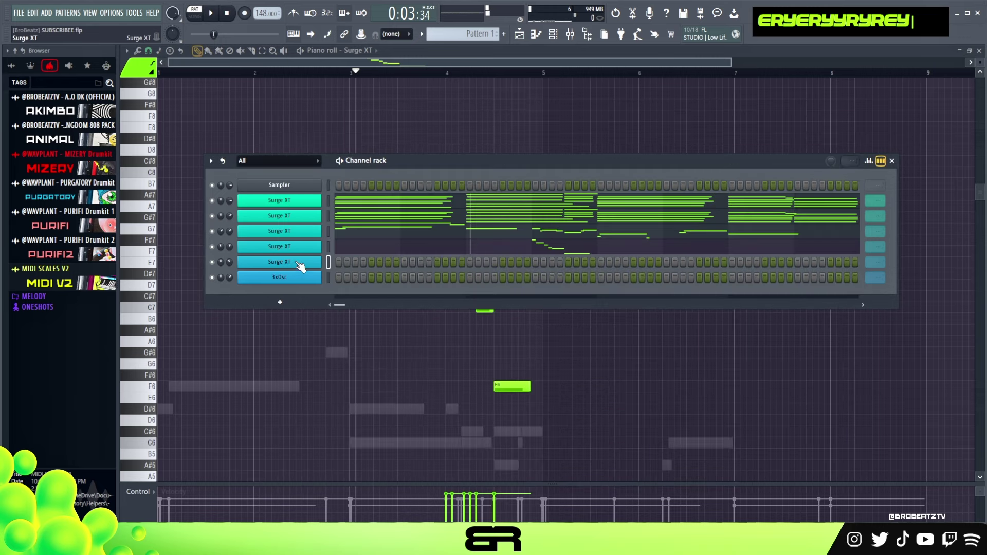
- Open the Backing Bell channel's piano roll and place an F6 followed by a D#6, each about four steps long, from the start of bar 1
right_click(299, 263)
click(375, 263)
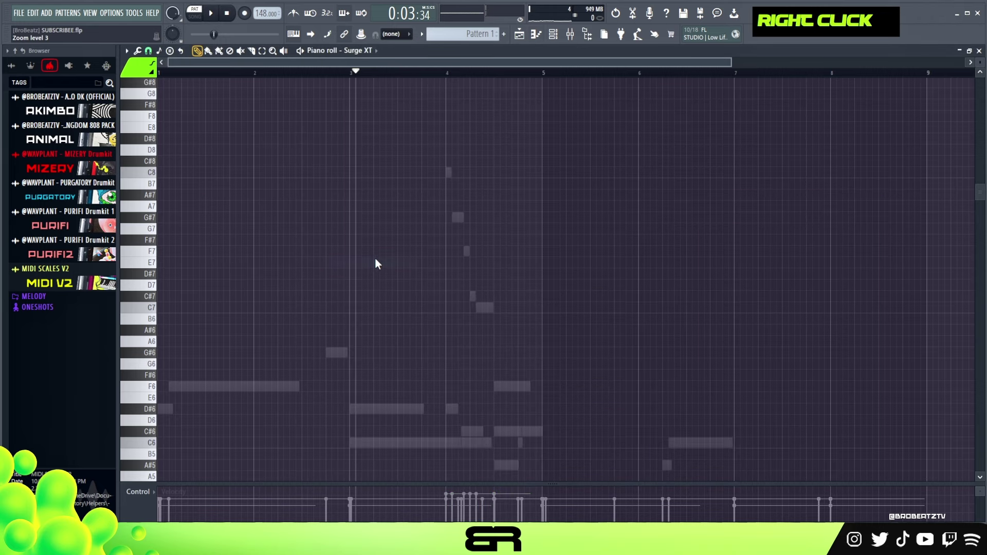
scroll(357, 71, up, 3)
drag(360, 65, 195, 77)
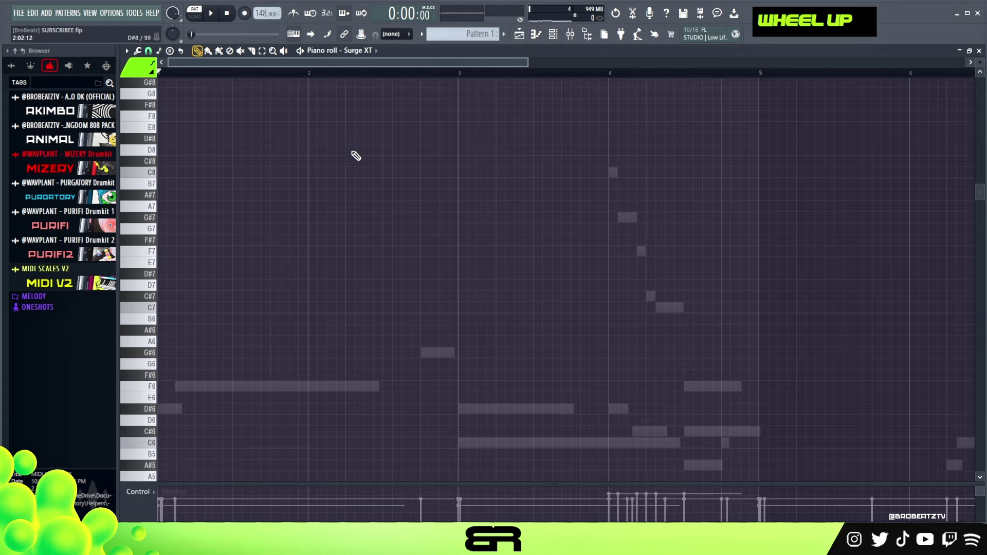
scroll(362, 159, down, 2)
drag(528, 60, 692, 103)
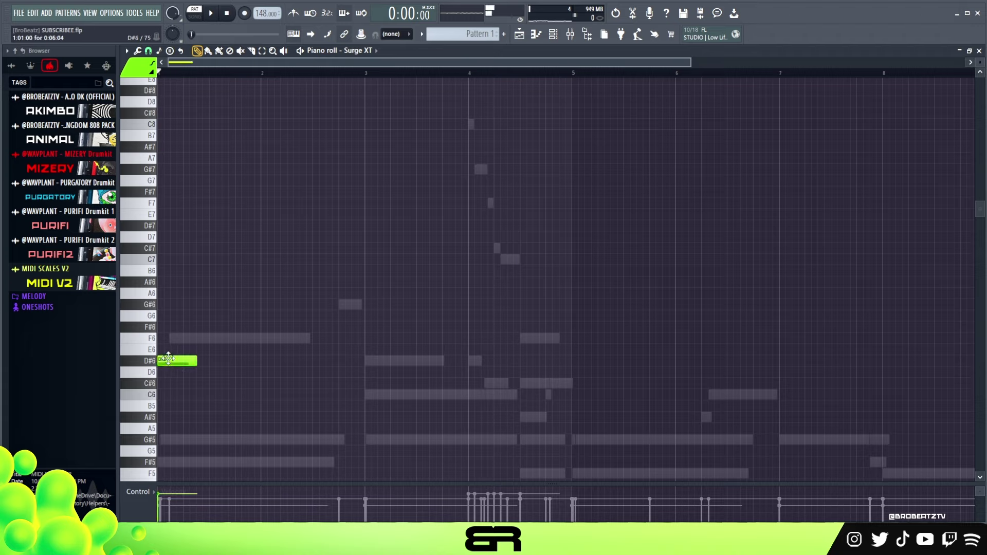
key(space)
key(space)
drag(168, 358, 176, 340)
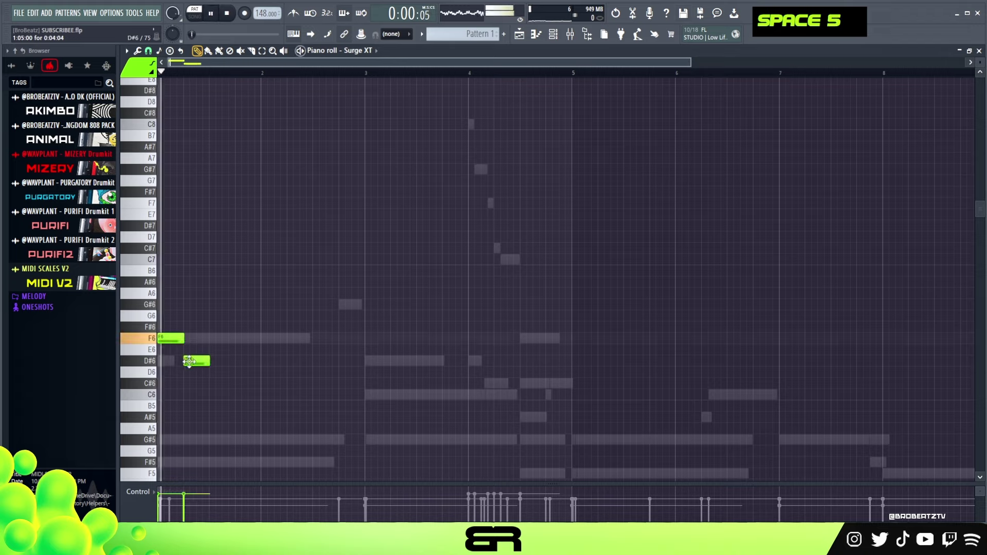
- Add four-step notes G#6 at the end of bar 2, F6 at the start of bar 3 and D#6 directly after it
click(340, 305)
key(space)
click(369, 338)
click(387, 361)
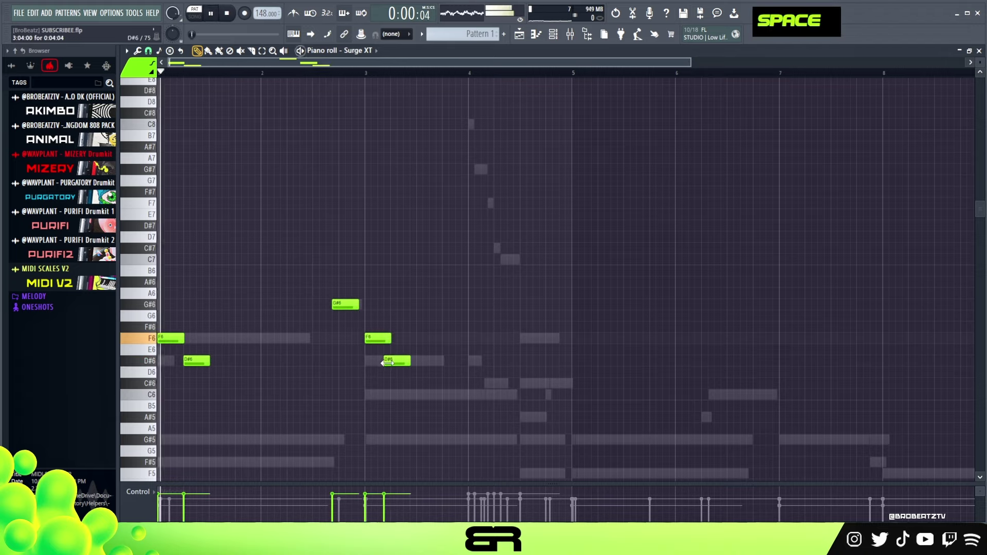
drag(387, 363, 394, 363)
drag(337, 307, 344, 307)
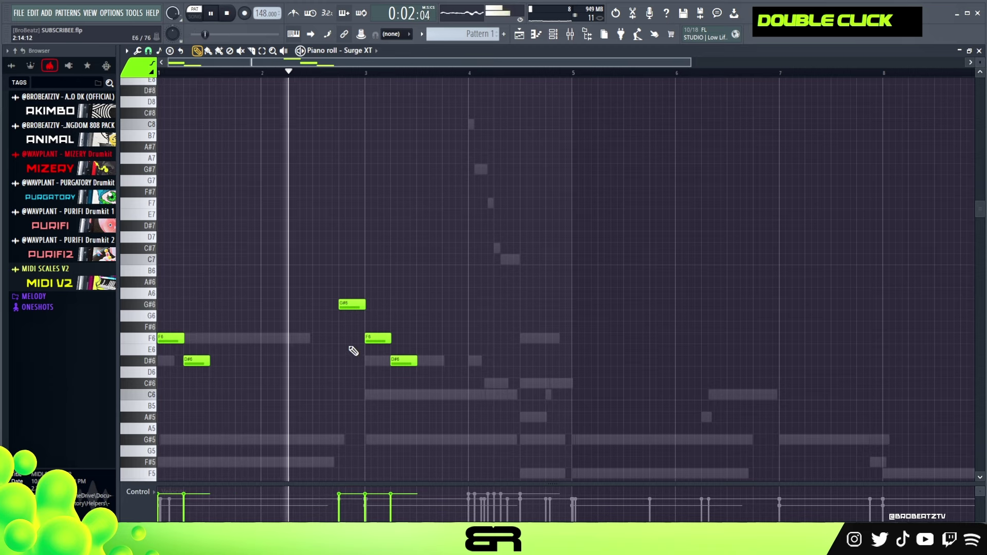
- Lower the velocity of all the bell notes, play them back and enlarge the velocity lane
key(ctrl+a)
alt+scroll(393, 312, down, 5)
key(space)
key(space)
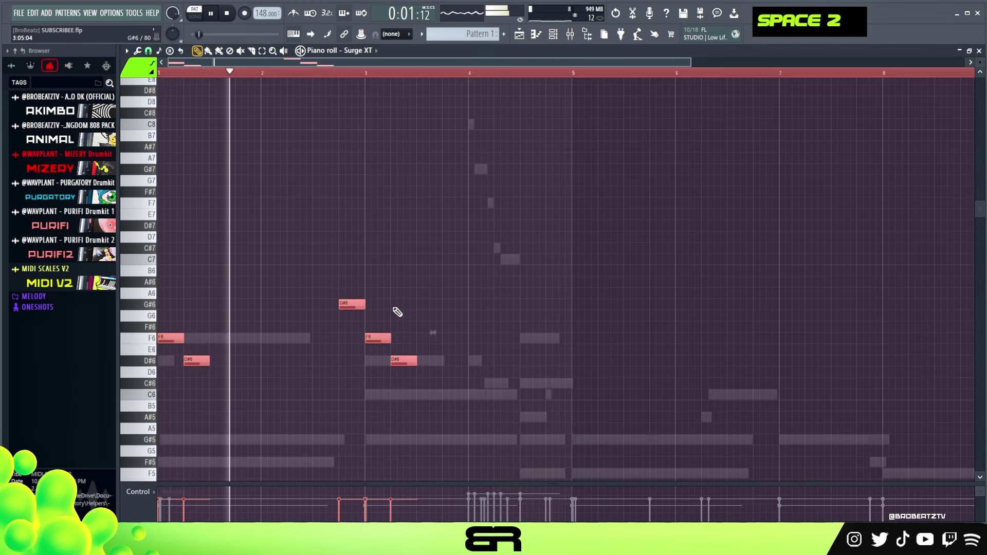
drag(375, 486, 394, 445)
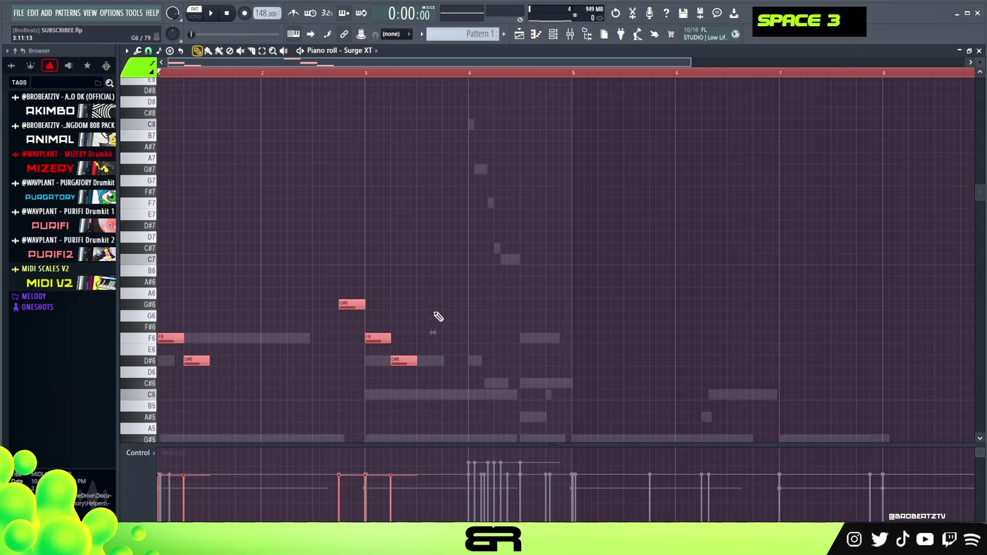
right_click(438, 319)
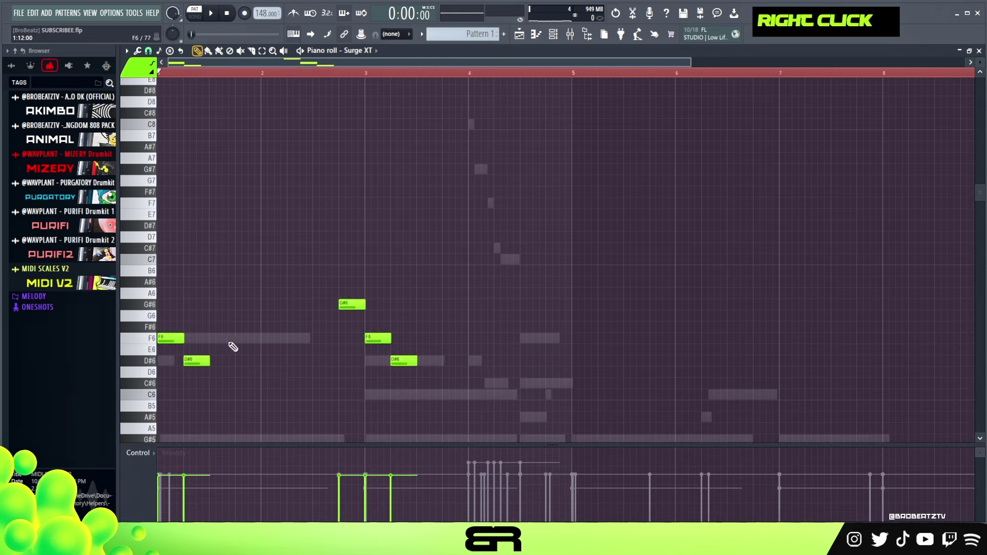
- Add a D#6 at the middle of bar 4 and an F6 after it up to the start of bar 5
ctrl+drag(210, 332, 181, 351)
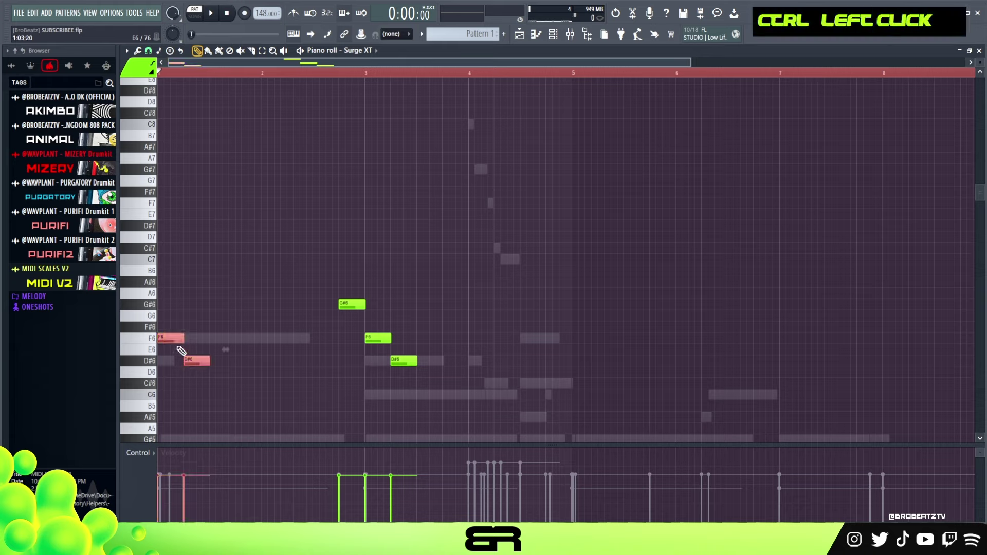
shift+drag(506, 343, 565, 355)
right_click(564, 356)
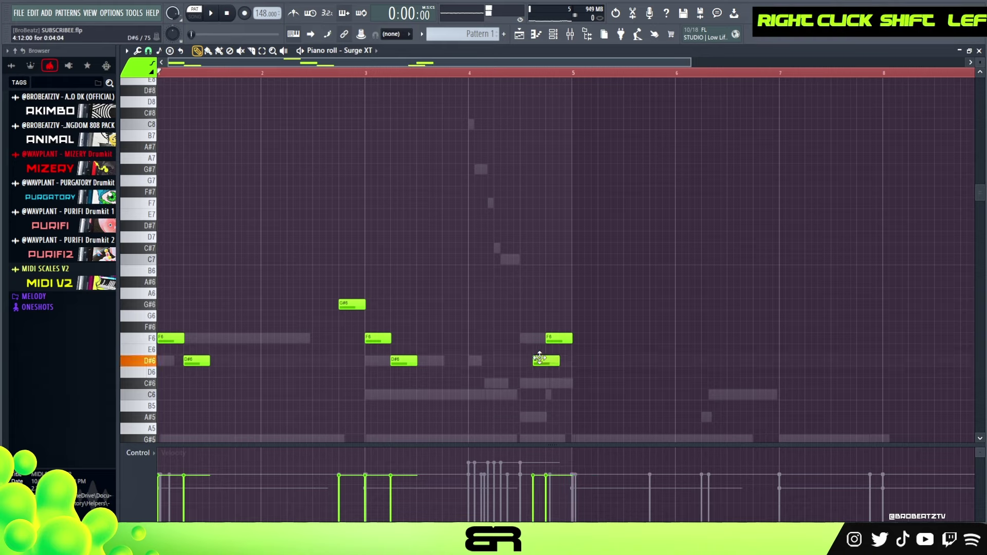
key(space)
right_click(555, 348)
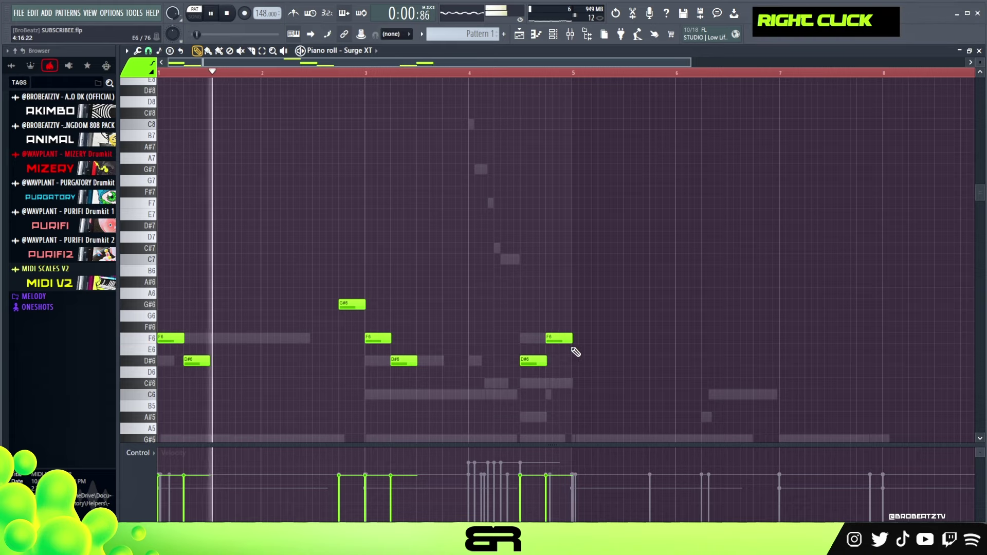
- Place an F6 at the start of bar 5 with a G#6 right after it, and remove the F6 at the end of bar 4
key(ctrl)
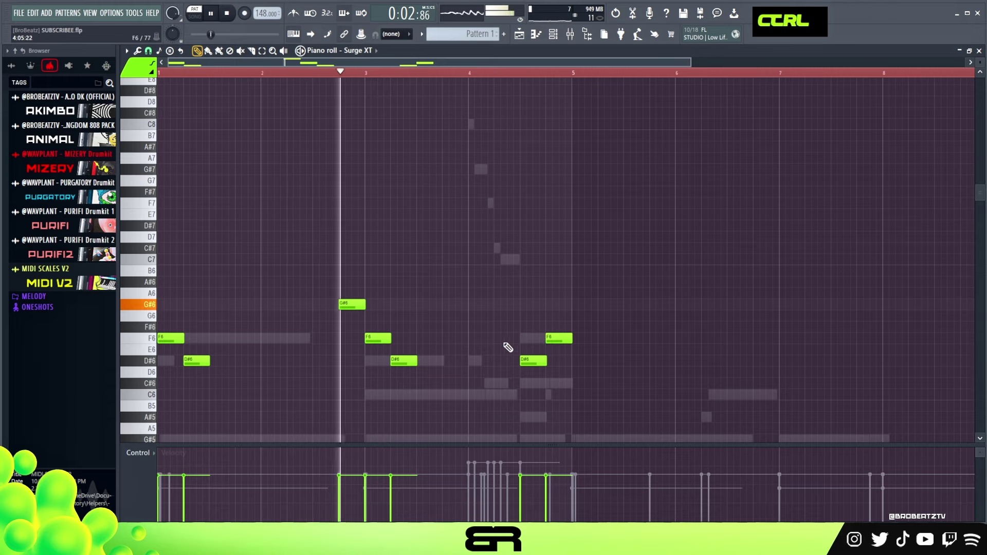
click(602, 304)
drag(586, 337, 567, 341)
right_click(562, 341)
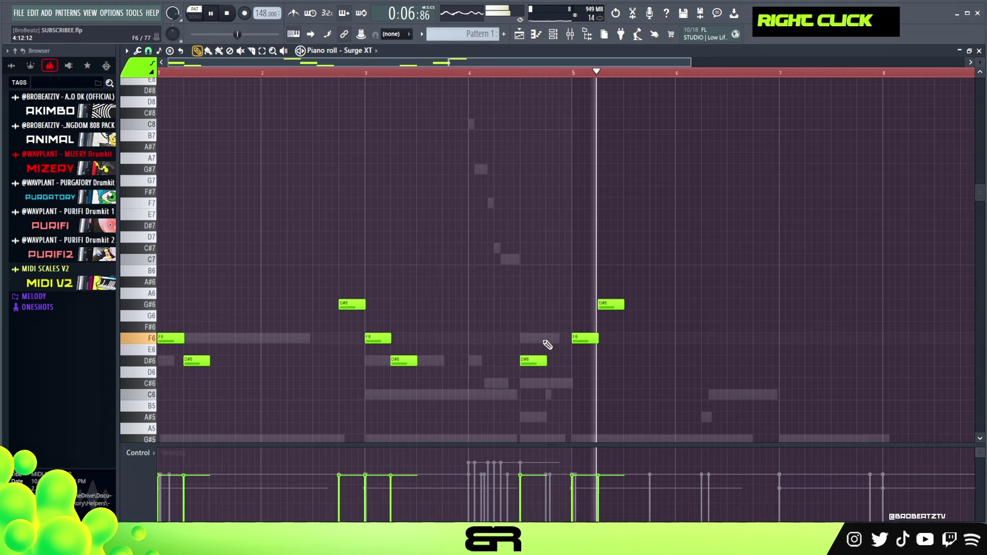
- Put the F6 back at the end of bar 4, shortened to about three steps, and play the melody back
click(548, 339)
key(space)
key(space)
ctrl+click(563, 337)
drag(571, 338, 567, 337)
right_click(595, 320)
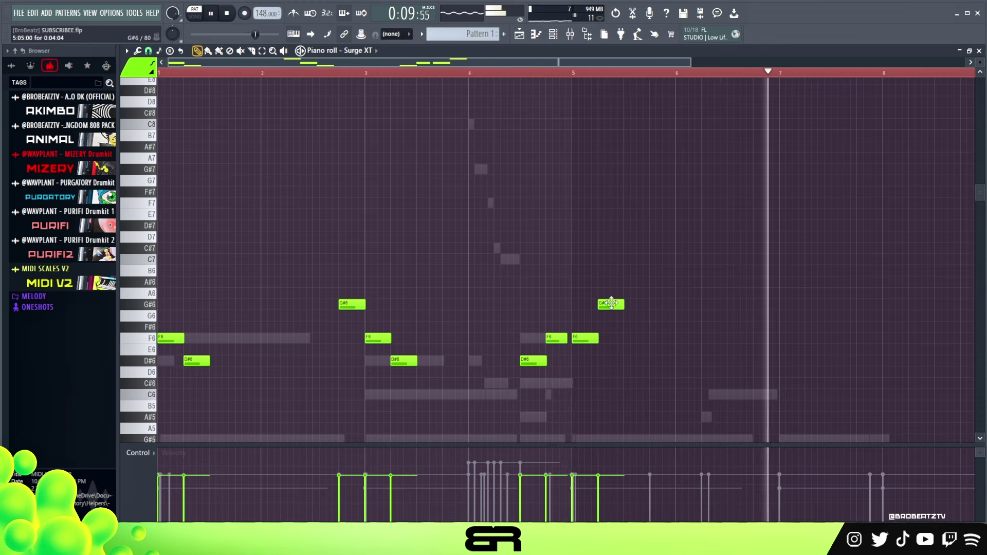
- Add a descending run of four-step notes C#7, C7 and G#6 from the end of bar 6 into bar 7 and audition it from bar 6
key(space)
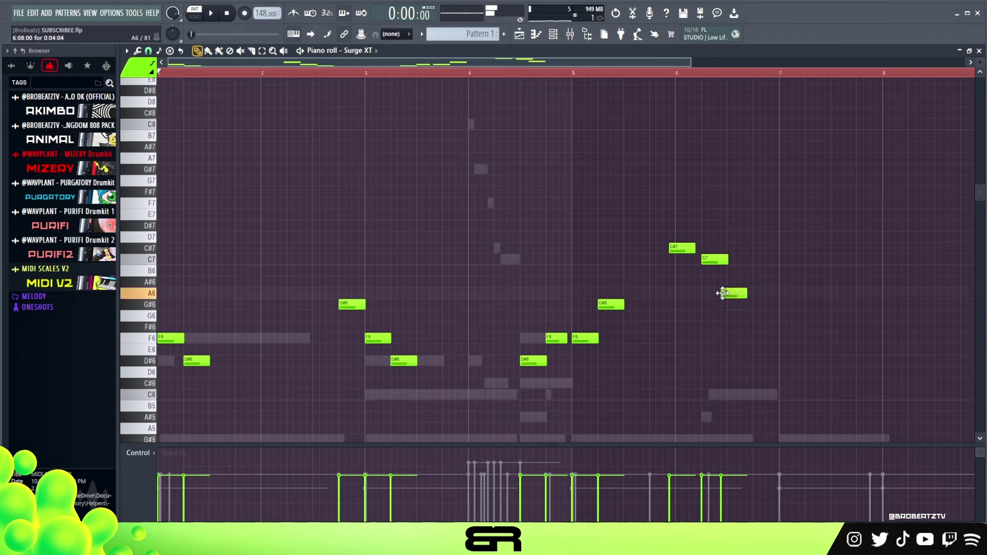
drag(665, 220, 760, 326)
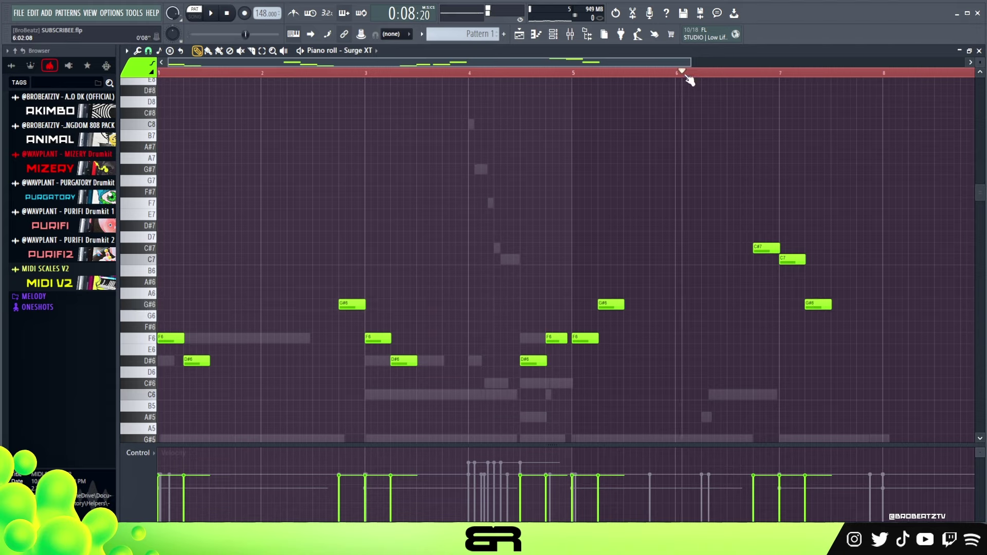
key(space)
key(space)
drag(337, 302, 438, 399)
key(space)
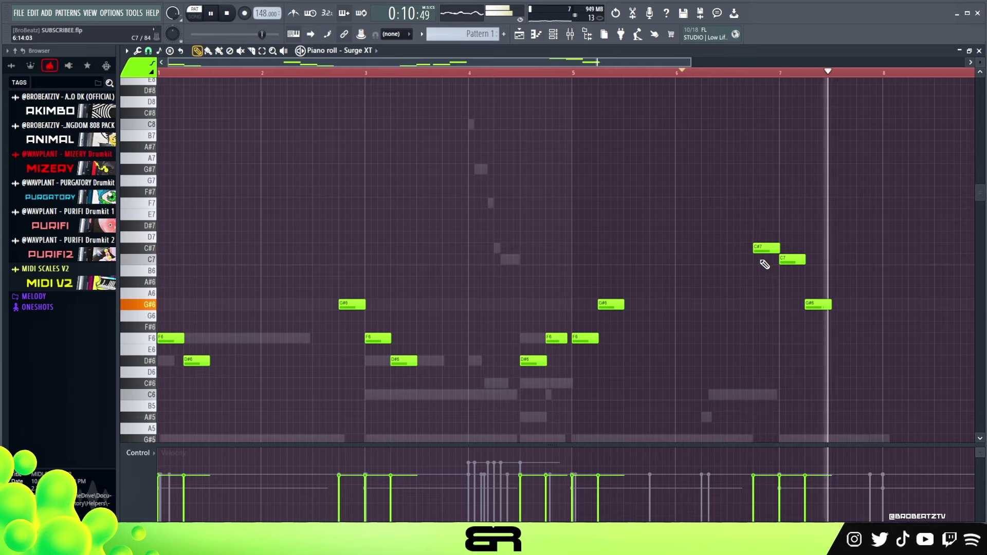
key(space)
key(space)
- Lower the velocity of the C#7, C7 and G#6 run, audition it with the pattern and clear the selection
scroll(779, 242, down, 2)
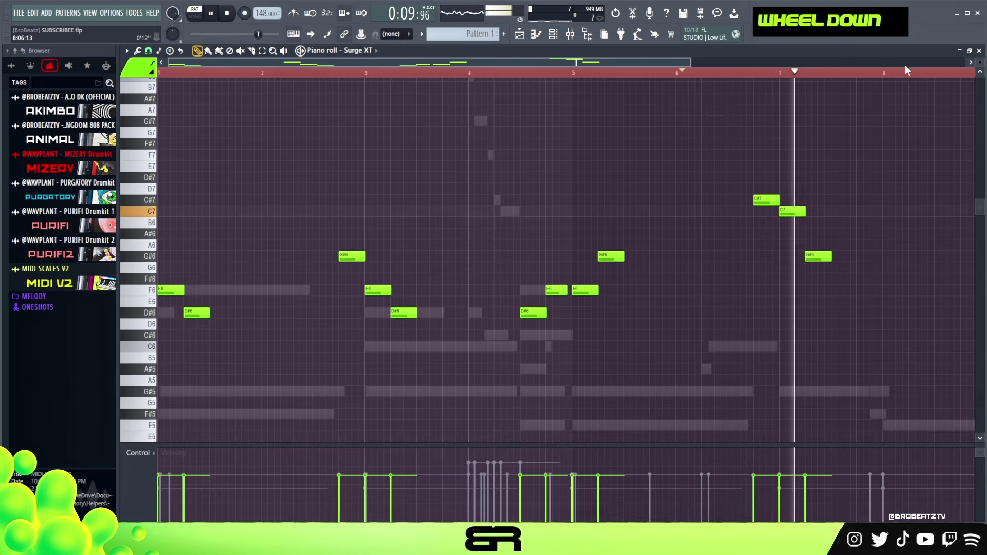
scroll(795, 119, up, 1)
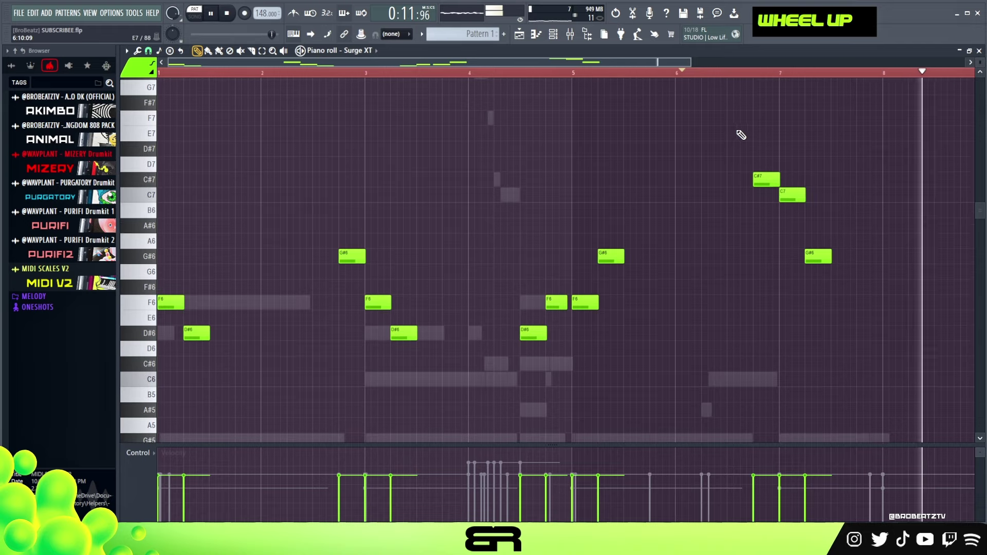
drag(740, 177, 846, 276)
alt+scroll(850, 277, down, 5)
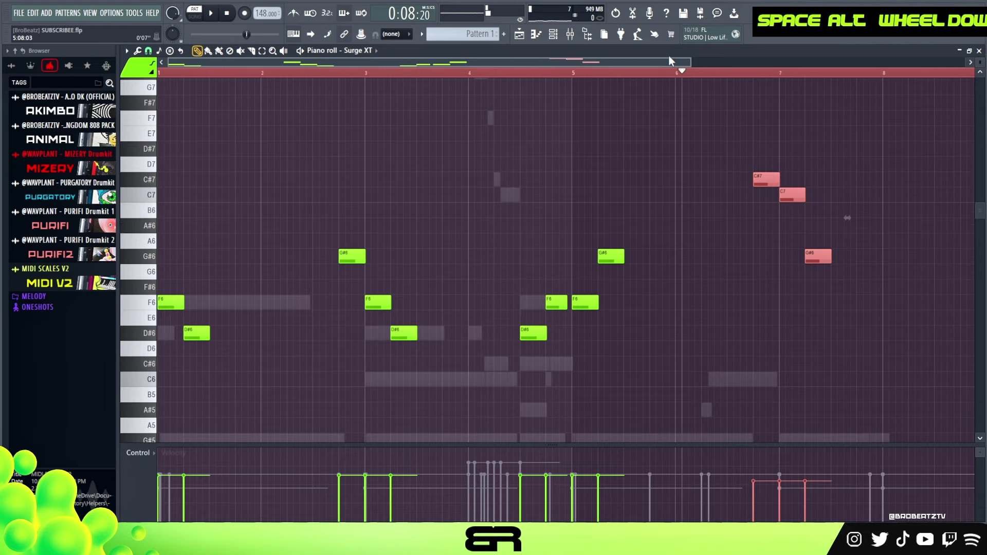
mouse_move(692, 63)
mouse_down()
mouse_move(767, 64)
mouse_move(704, 64)
mouse_up()
key(space)
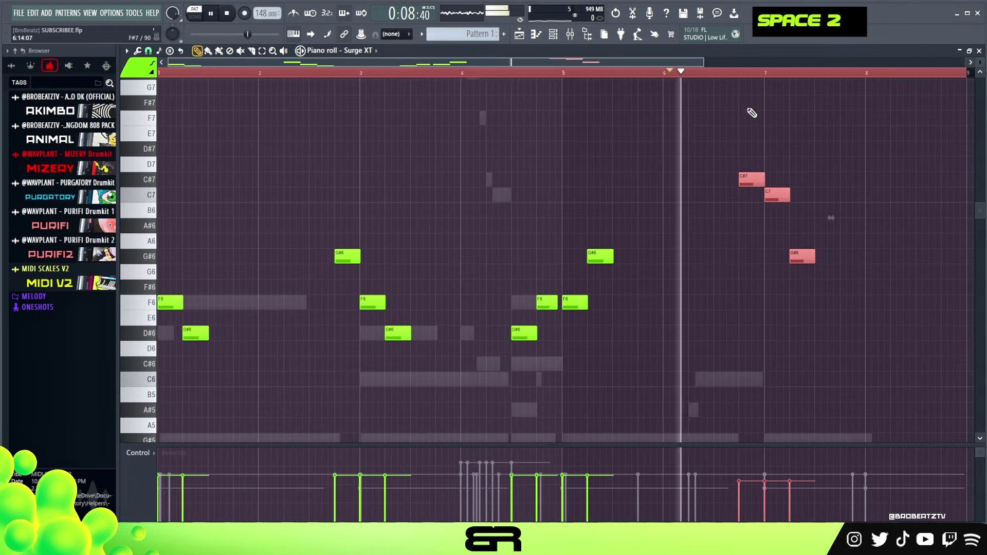
alt+scroll(756, 137, down, 2)
key(space)
key(space)
key(space)
double_click(639, 73)
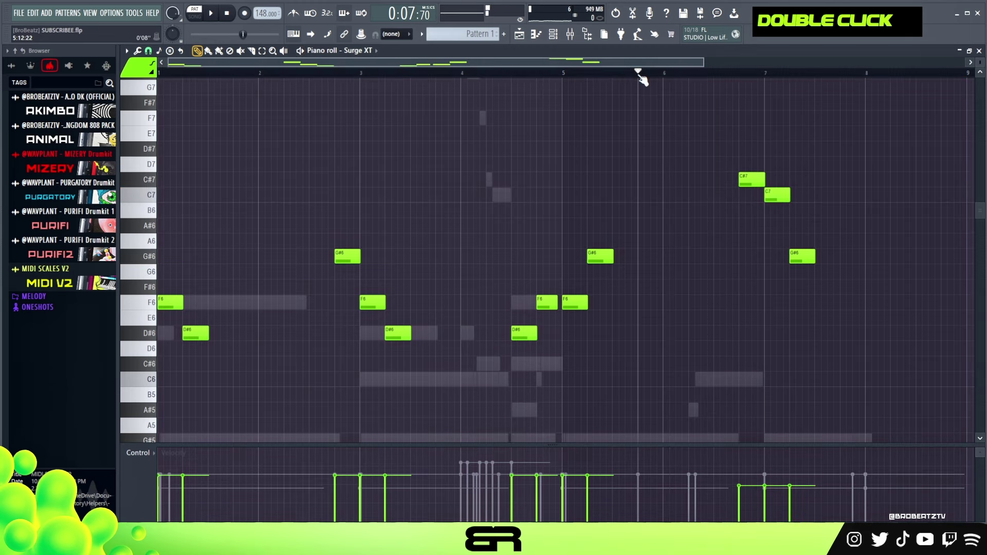
- Play the pattern from the start to review the bell melody with the other layers, and stop playback
scroll(639, 74, down, 1)
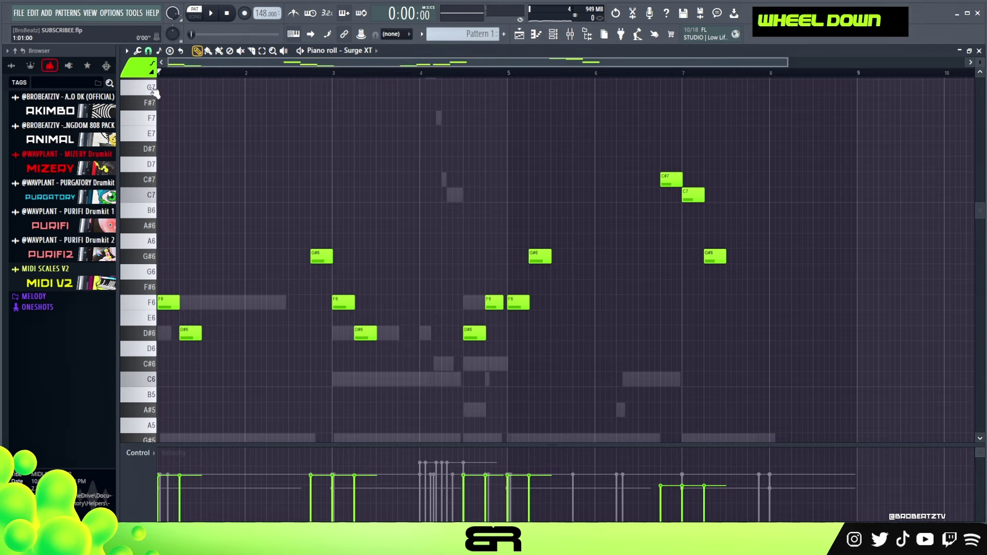
drag(787, 60, 689, 106)
key(space)
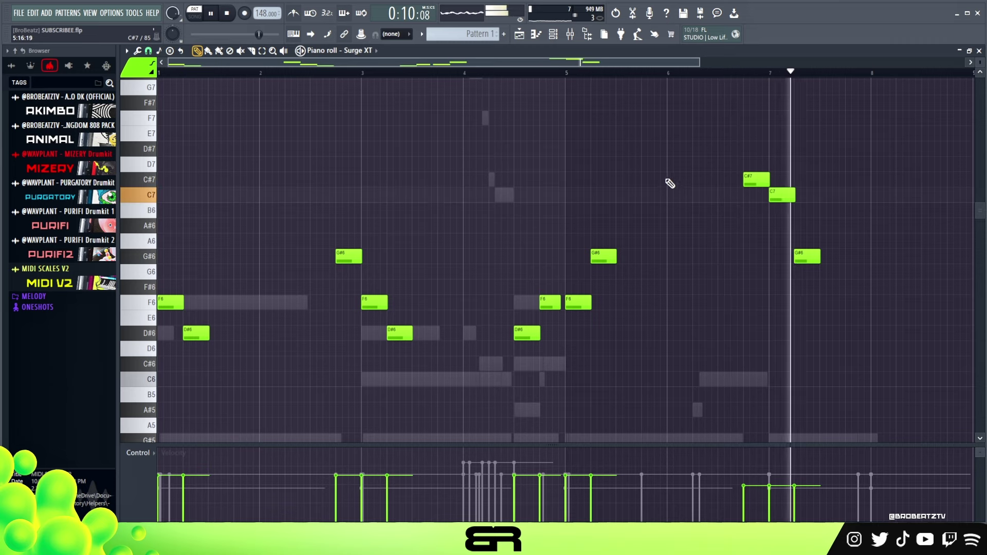
click(228, 15)
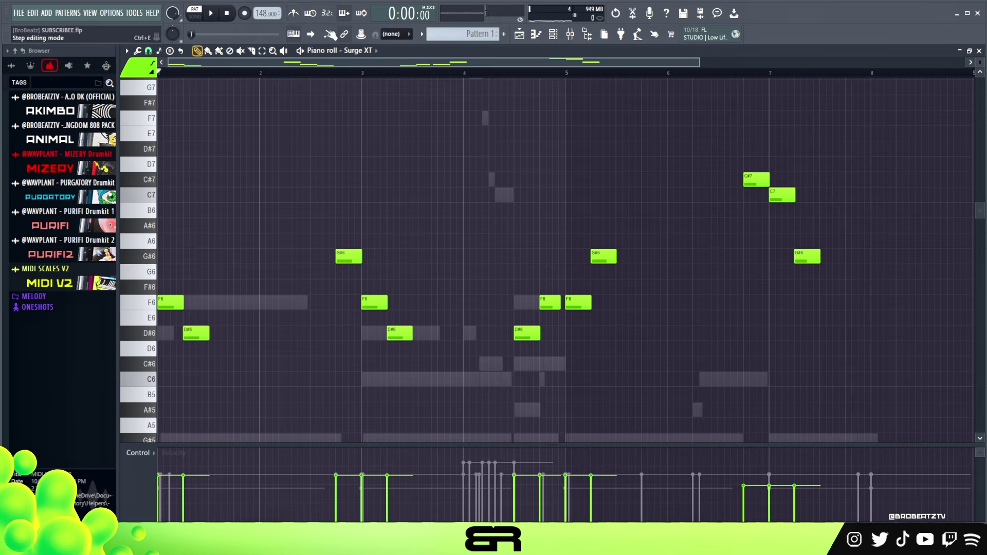
- Open the 3x Osc channel's plugin window from the channel rack and move it clear of the channel names
click(554, 37)
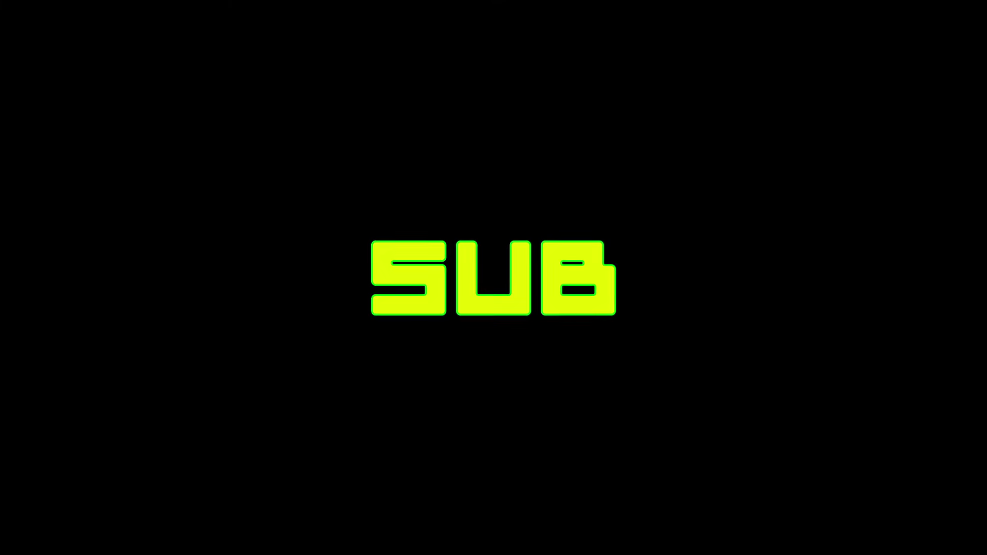
click(279, 278)
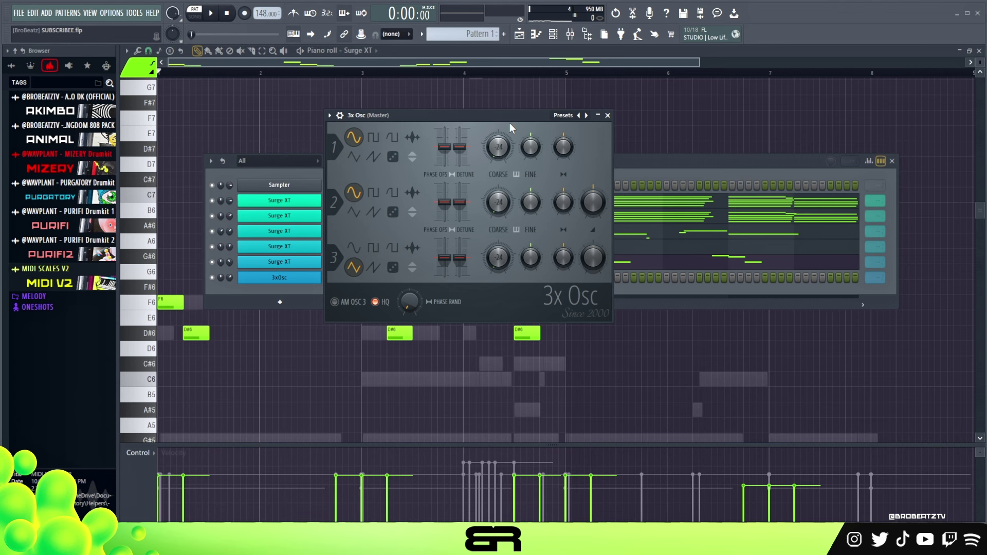
drag(508, 116, 562, 128)
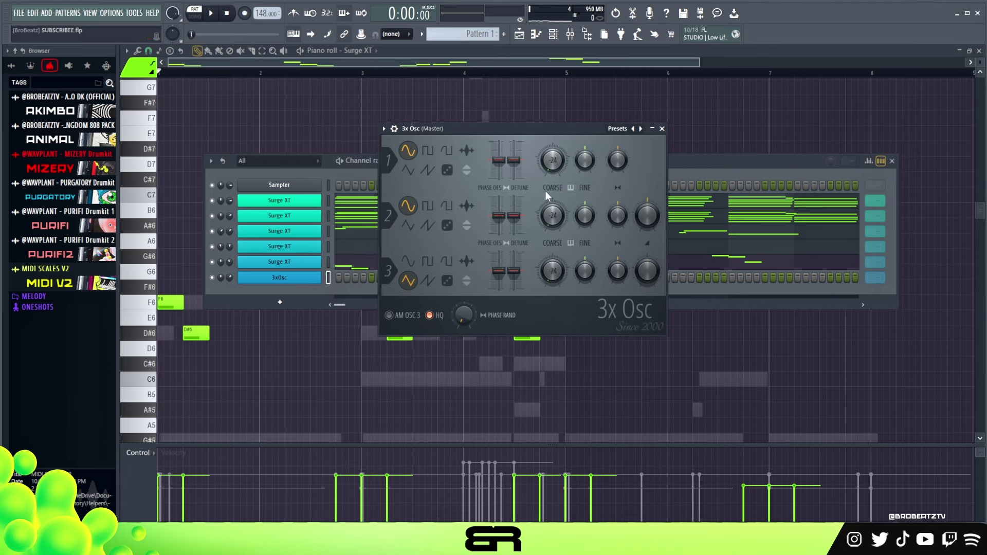
- Audition the 3x Osc sound with a test note and open the 3x Osc channel's piano roll
key(3)
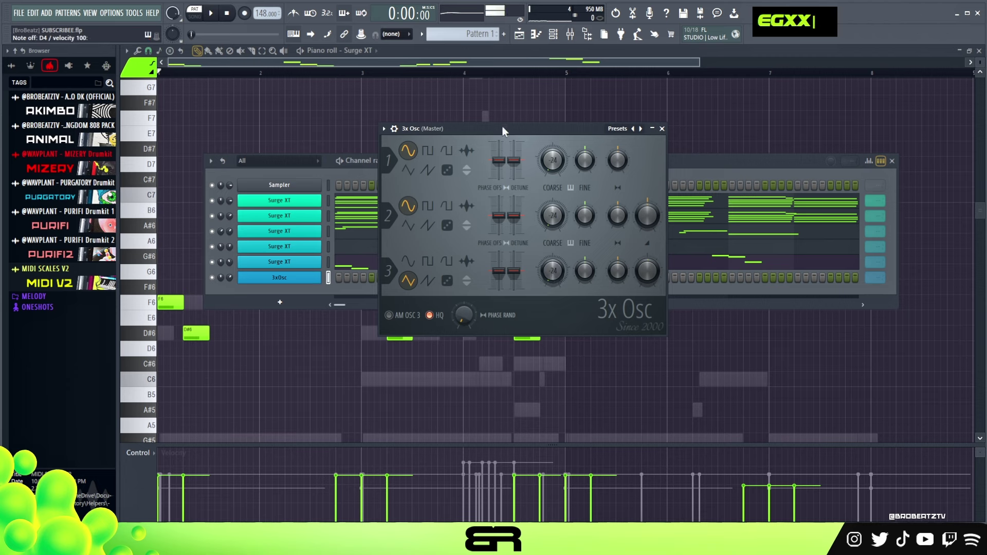
click(322, 174)
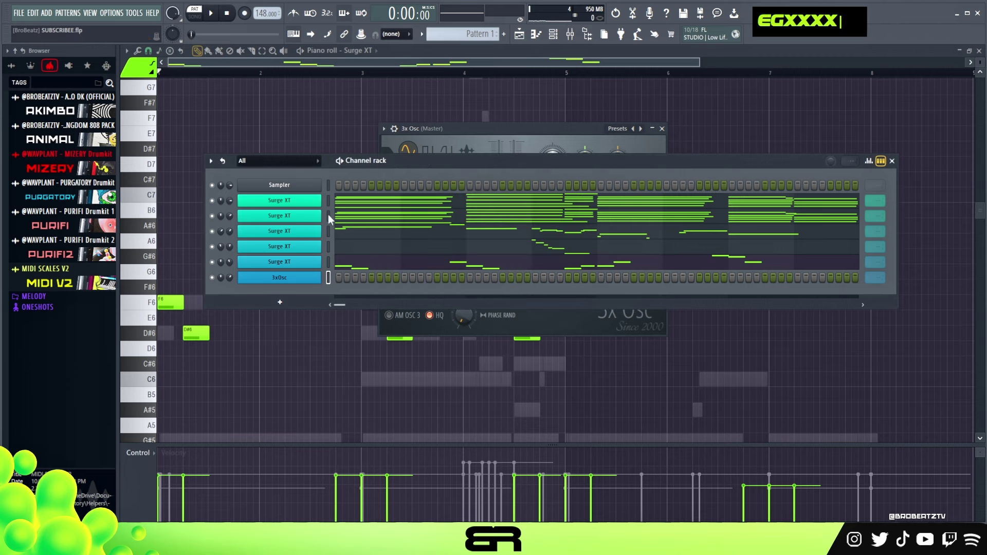
right_click(308, 279)
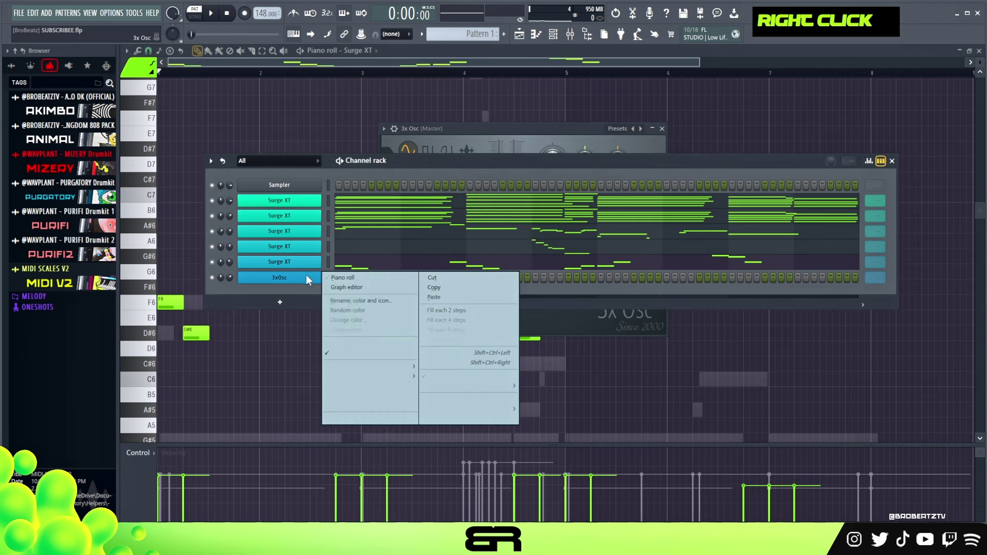
click(332, 278)
- Place an eight-step D#4 note at bar 1 and notes of about four steps on F4 at bar 3 and F#4 at bar 5
scroll(262, 303, down, 5)
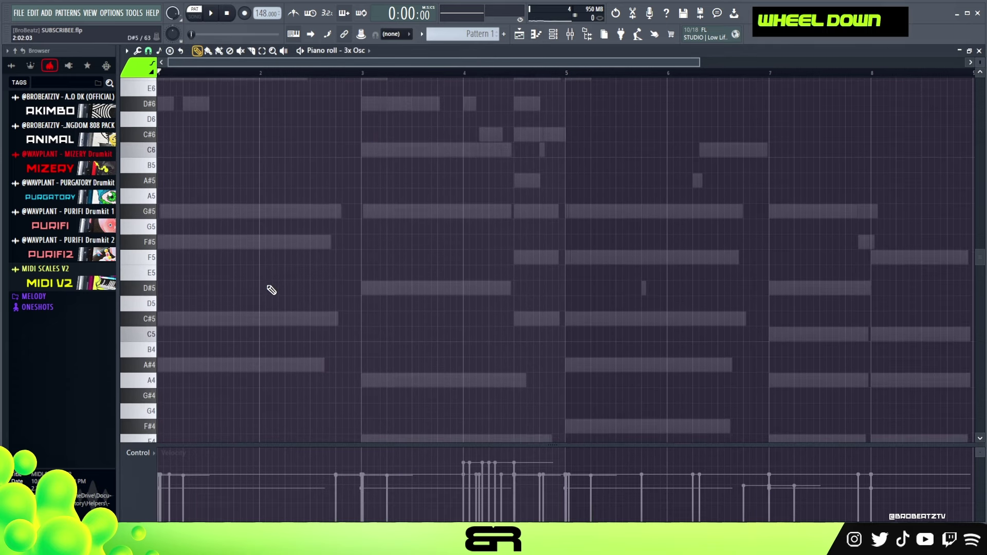
scroll(262, 306, down, 3)
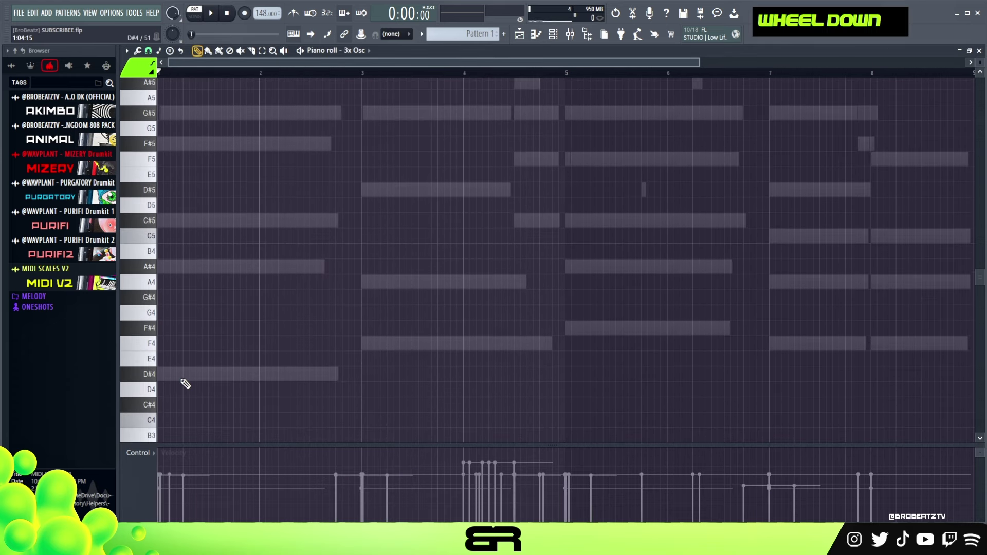
scroll(209, 378, down, 1)
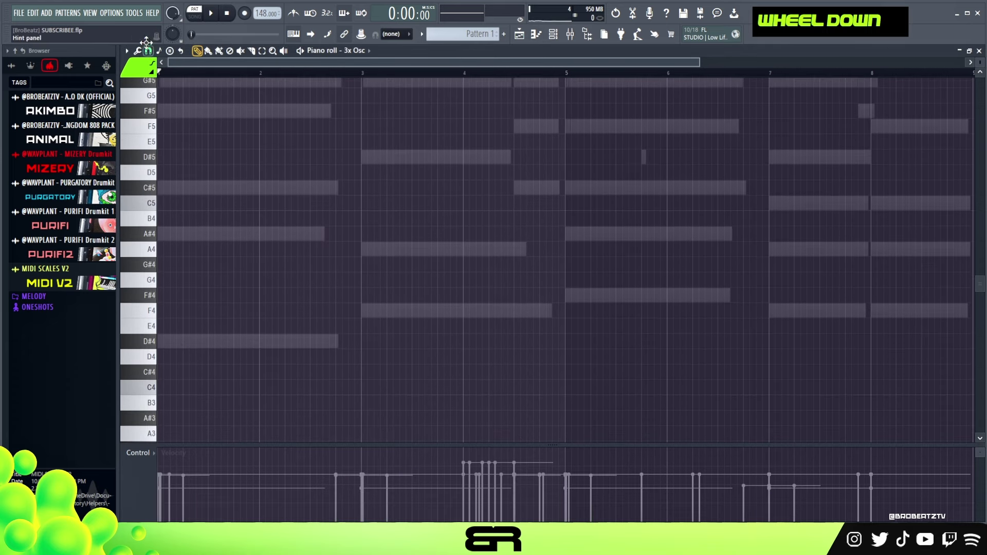
click(148, 51)
click(168, 187)
click(170, 341)
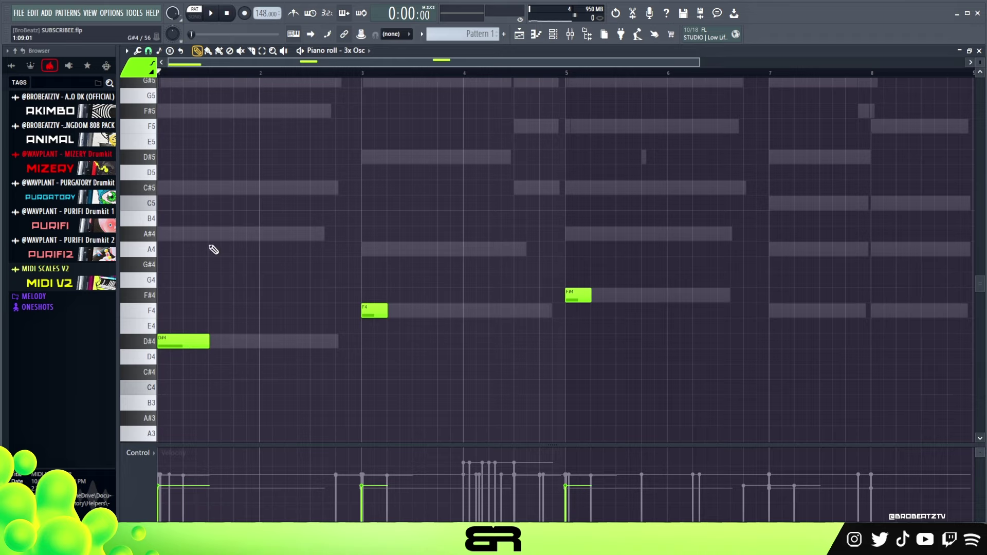
- Turn on slide mode for new notes and audition the pattern from the start
scroll(198, 69, up, 3)
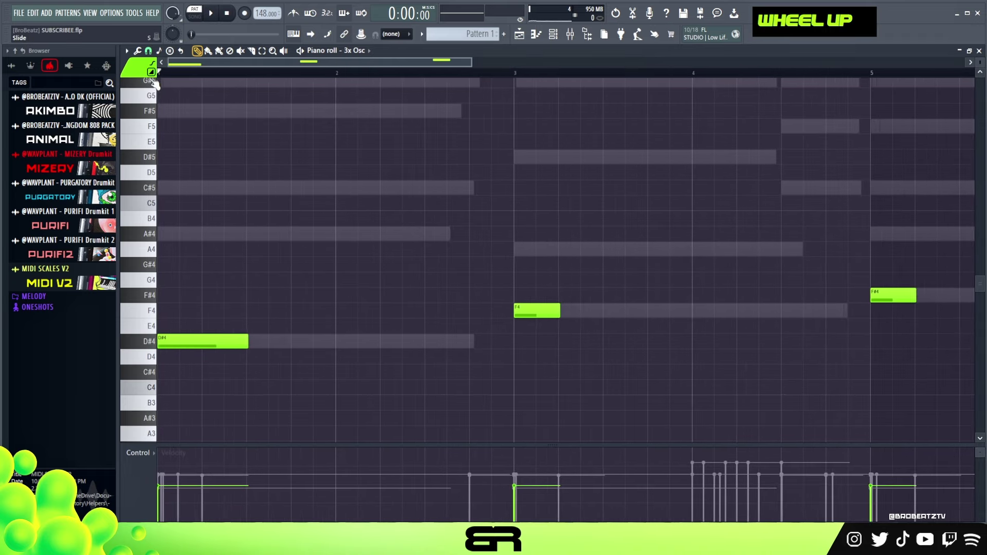
click(249, 187)
right_click(257, 188)
key(space)
key(space)
- Raise the velocity of all three 3x Osc notes, audition them with the pattern and clear the selection
key(ctrl+a)
alt+scroll(303, 362, up, 7)
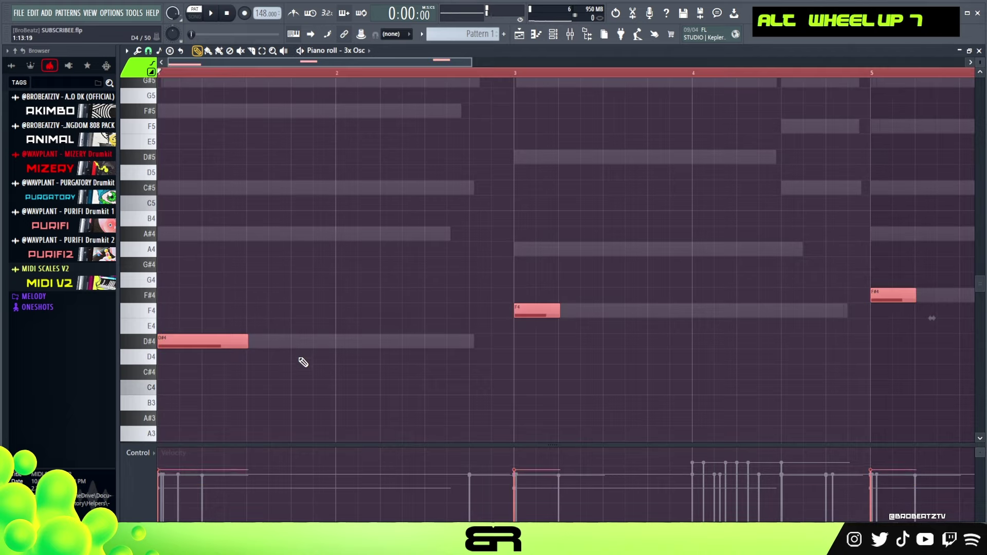
key(space)
alt+scroll(293, 331, down, 3)
key(space)
key(space)
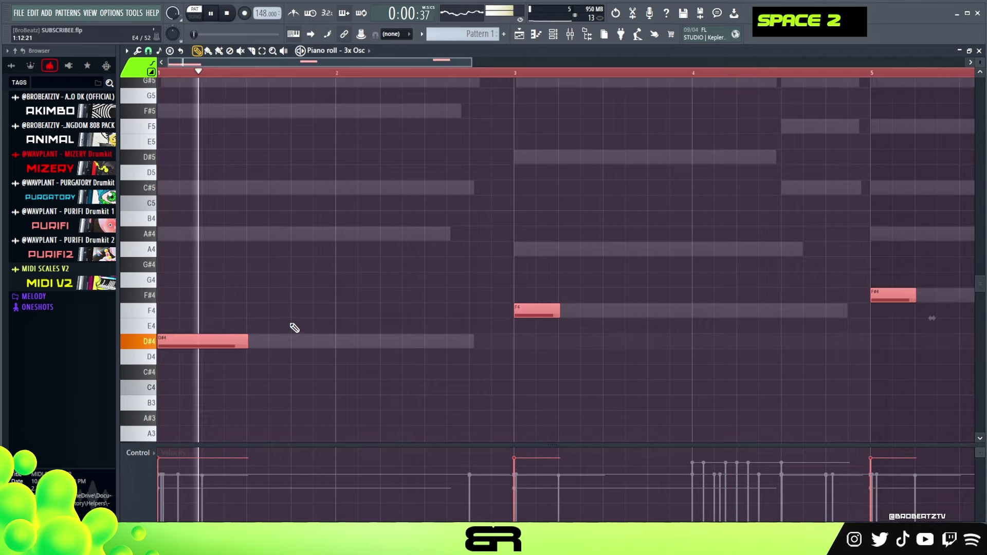
right_click(295, 317)
key(space)
key(space)
key(space)
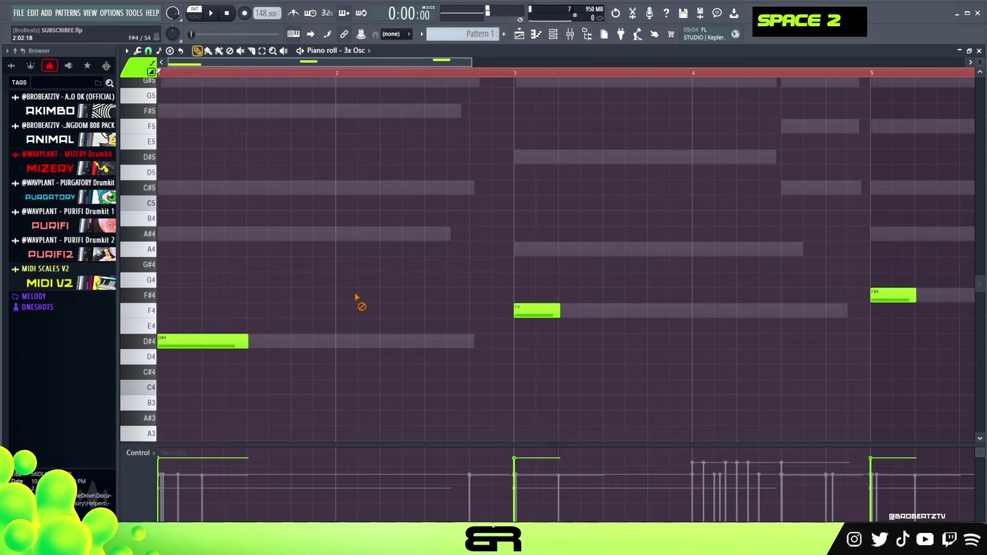
- Add a D#5 slide note at step 7 of bar 1, shorten it to 0:03:18 and audition it
right_click(284, 173)
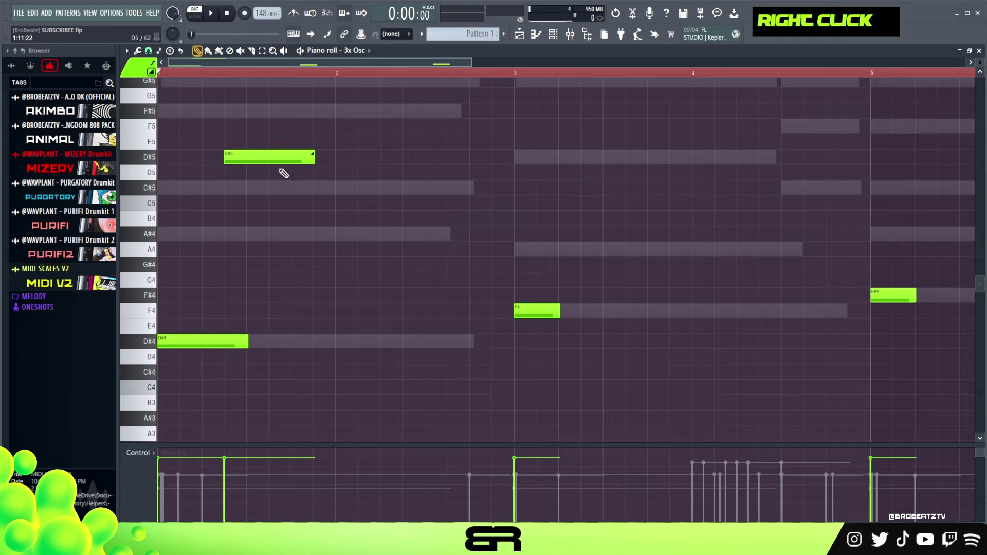
drag(312, 160, 265, 165)
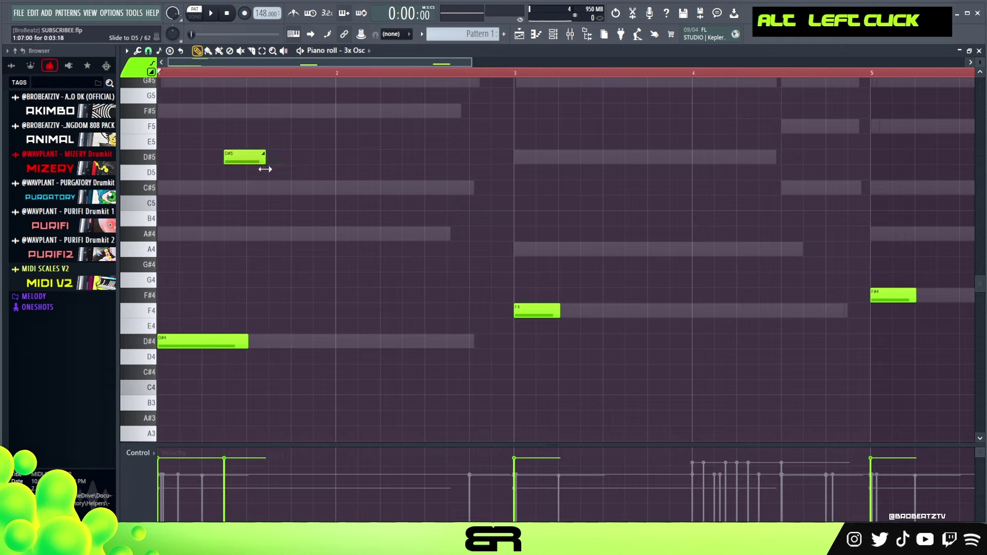
key(space)
- Copy the opening D#4 note to step 13 of bar 1 and audition the pattern
key(space)
key(space)
mouse_move(205, 356)
shift+mouse_down()
mouse_move(345, 354)
mouse_move(324, 338)
shift+mouse_up()
right_click(320, 361)
key(space)
click(211, 341)
key(space)
right_click(353, 332)
drag(268, 138, 248, 177)
key(space)
mouse_move(188, 320)
mouse_down()
mouse_move(189, 355)
mouse_move(309, 341)
mouse_up()
- Copy the slide note to step 3 of bar 2 two octaves lower on D#3, shrink the control lane and clear the selection
drag(345, 135, 388, 169)
key(ctrl+Down)
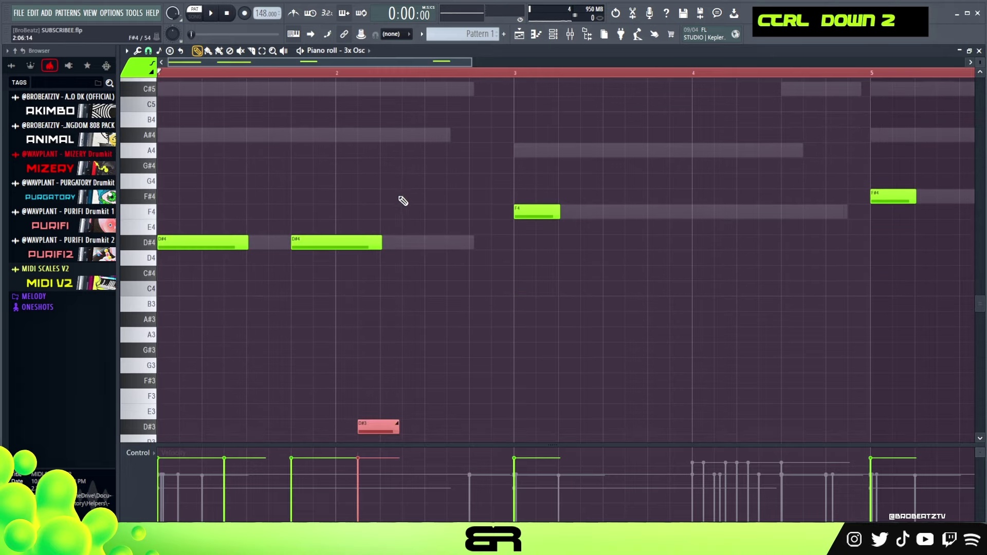
drag(513, 447, 509, 497)
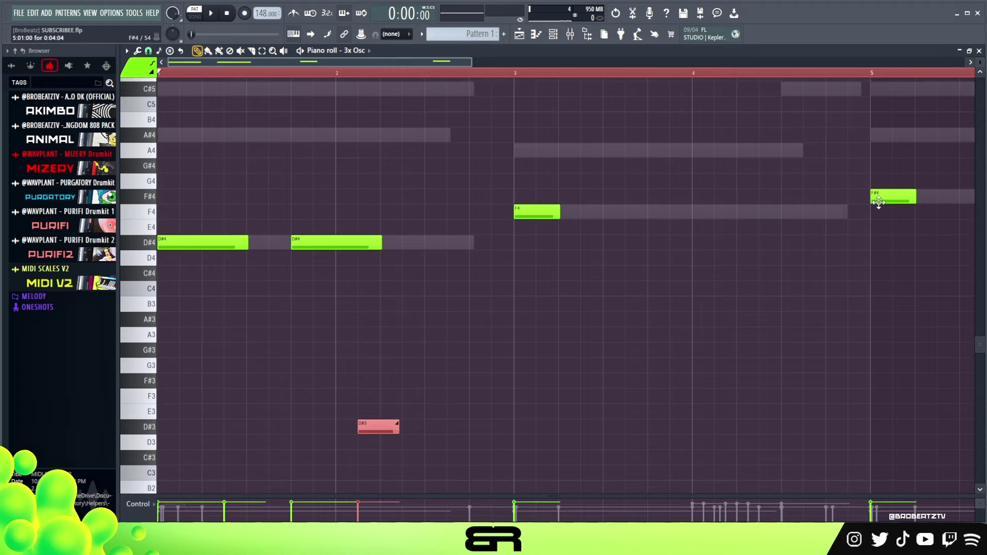
scroll(879, 202, up, 2)
scroll(980, 62, down, 1)
scroll(714, 71, down, 2)
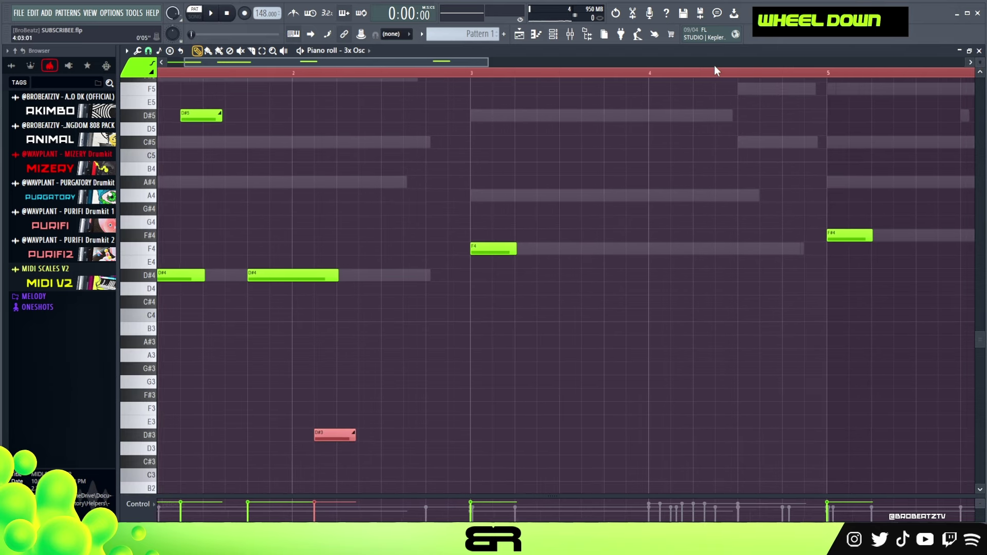
double_click(714, 71)
drag(199, 84, 119, 90)
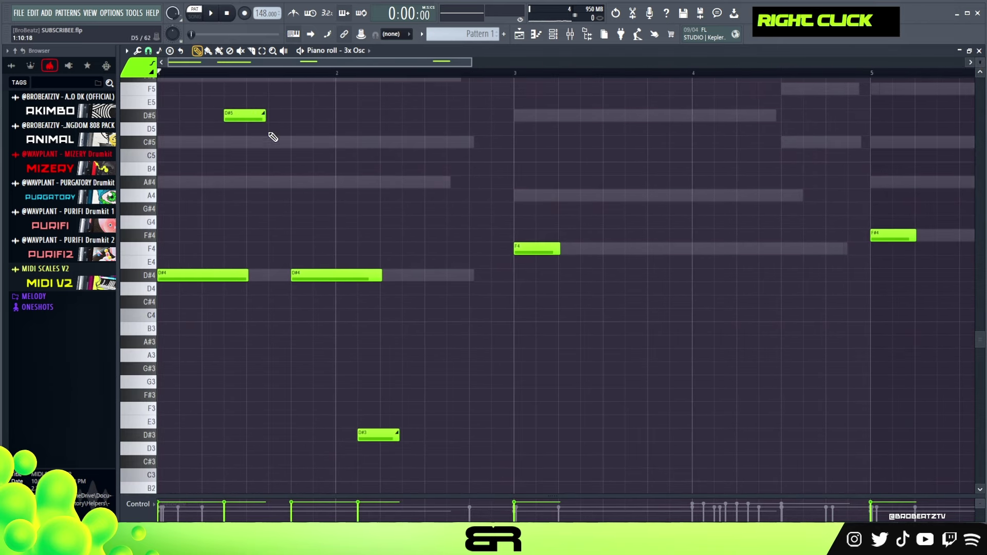
- Audition the slides in bars 1 and 2 and extend the F4 note at bar 3 into bar 4
key(space)
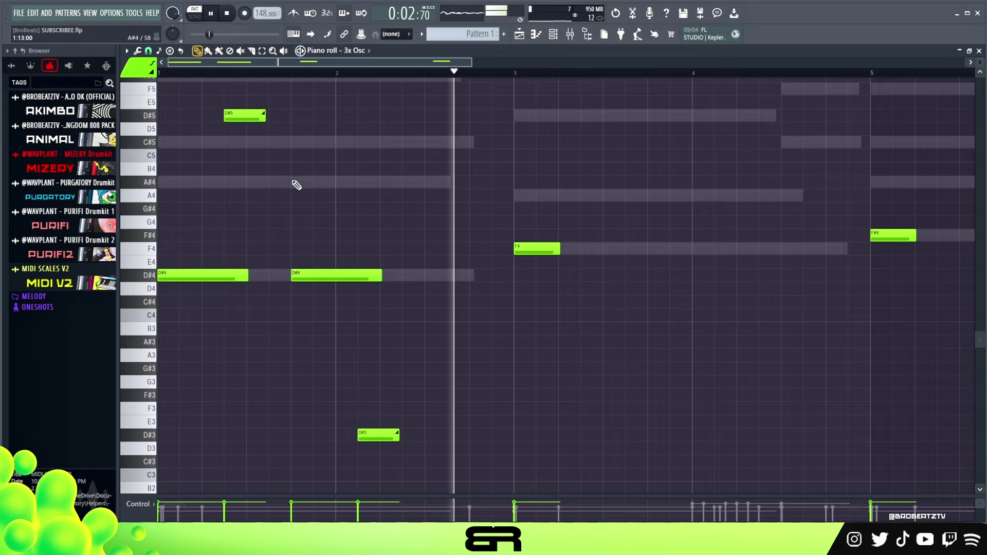
key(space)
key(space)
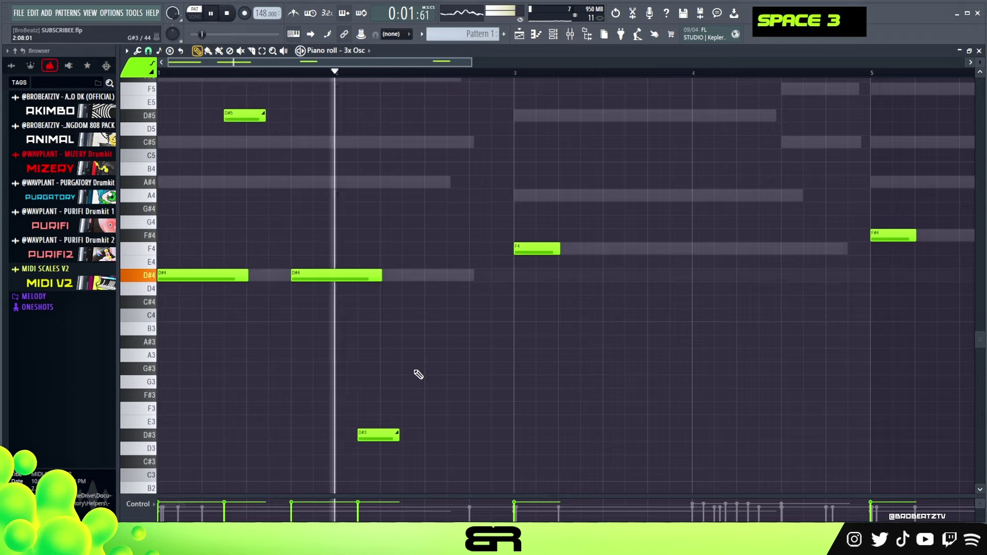
key(space)
key(space)
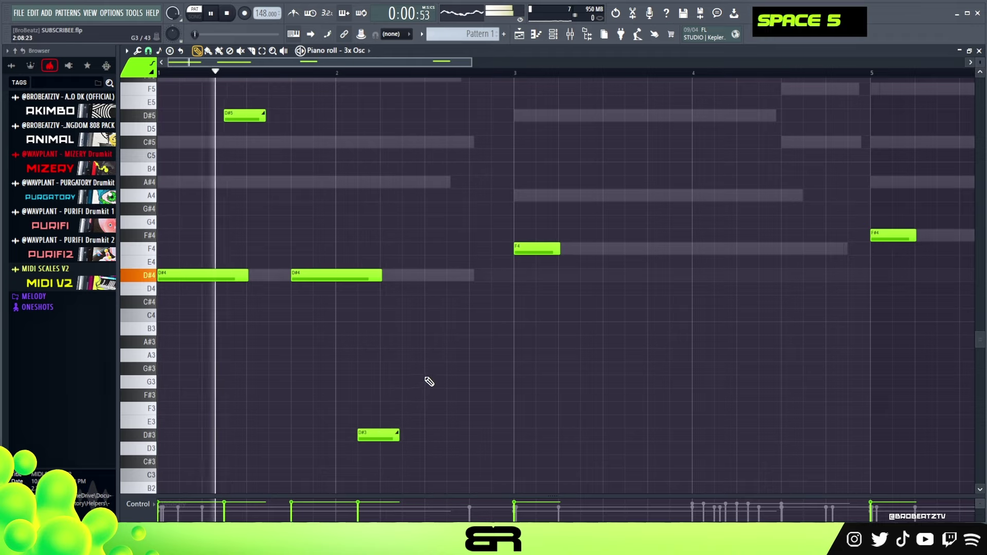
right_click(406, 357)
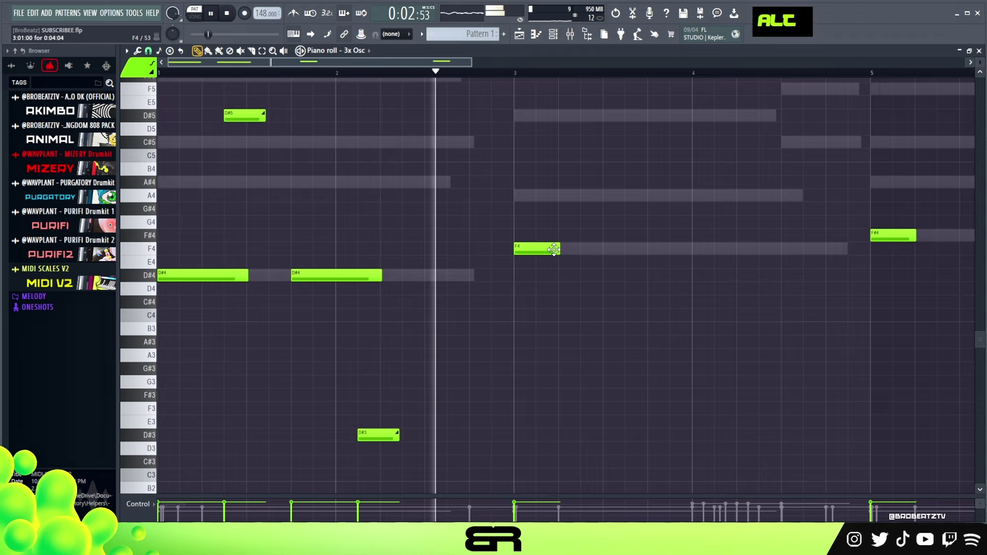
drag(560, 249, 730, 260)
key(space)
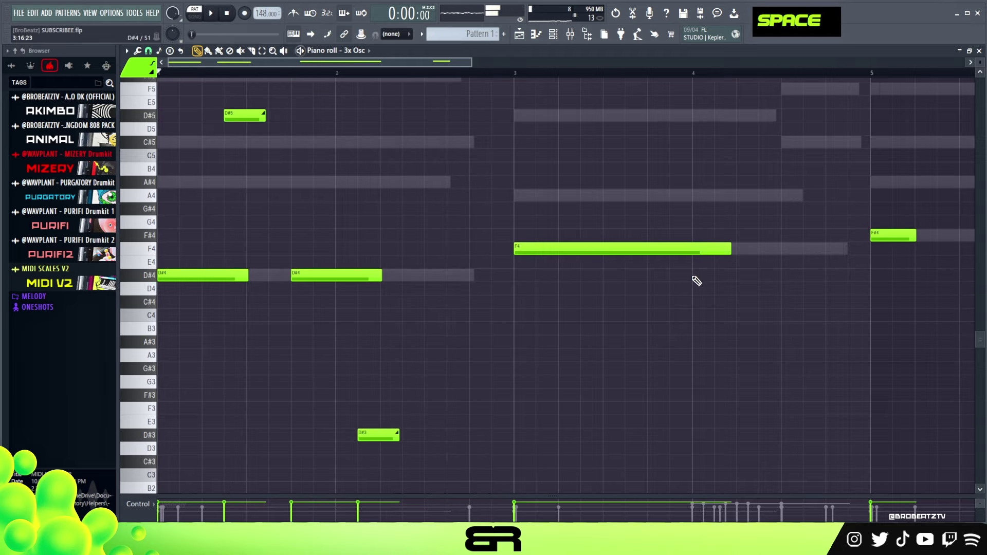
- Copy the F4 note an octave down to F3 at step 9 of bar 3, shorten it to under three steps and make it a slide
ctrl+click(562, 249)
drag(562, 249, 652, 249)
key(ctrl+Down)
drag(820, 412, 634, 412)
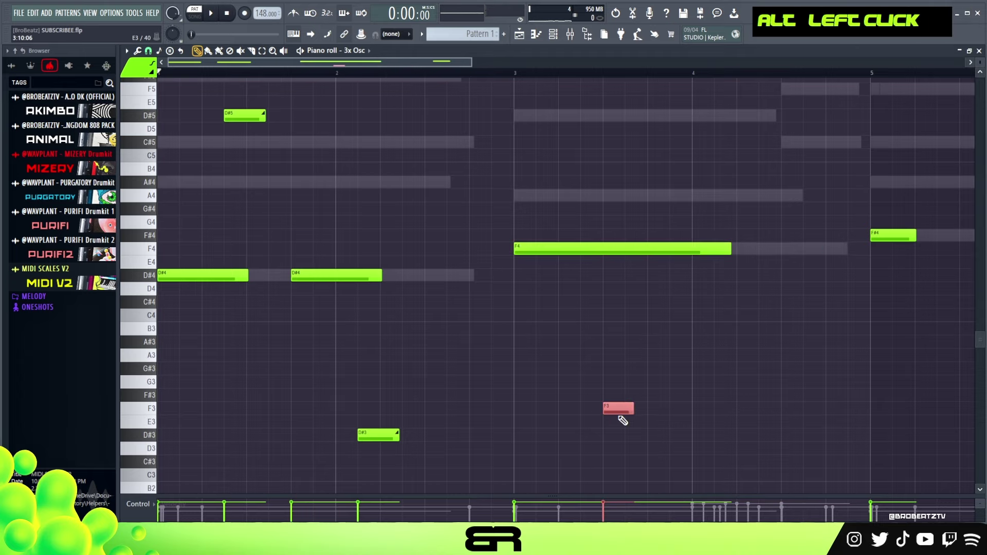
double_click(619, 409)
click(556, 316)
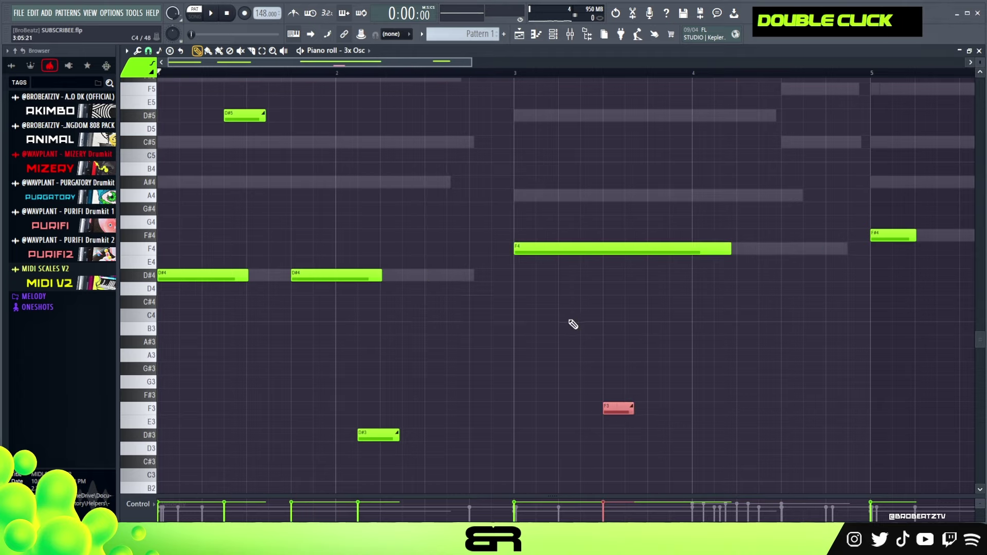
- Fine-tune the F3 slide note in bar 3 to start slightly before step 10, auditioning its timing against the pattern
key(space)
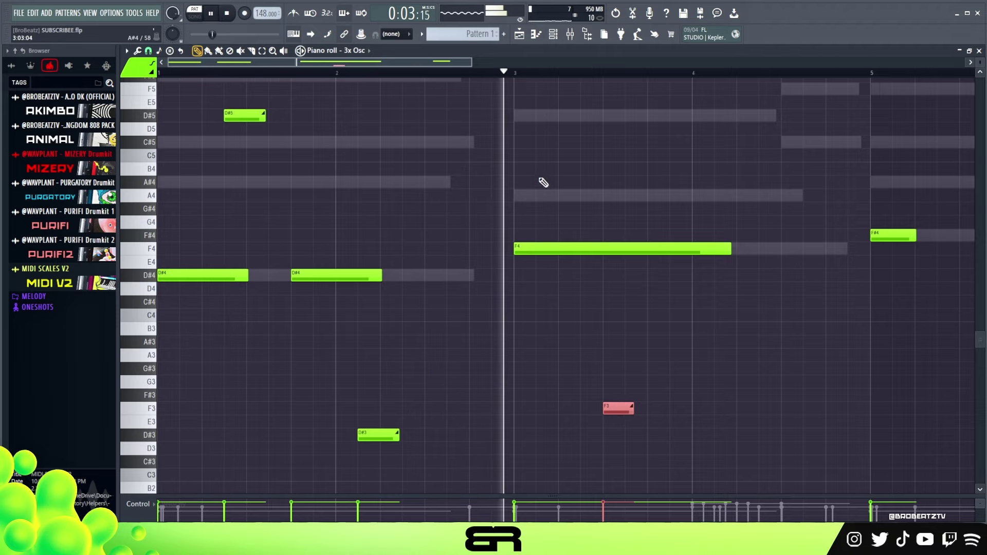
key(space)
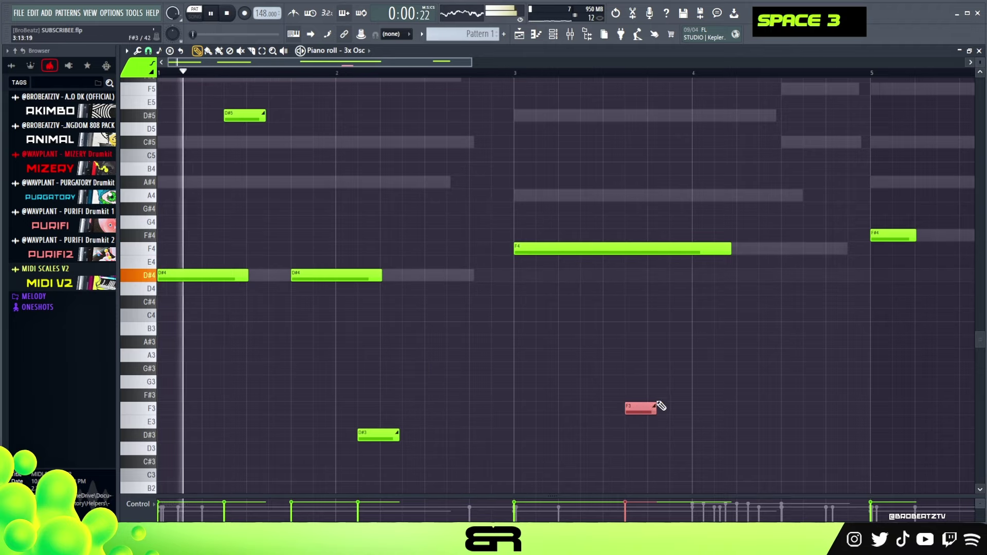
right_click(636, 352)
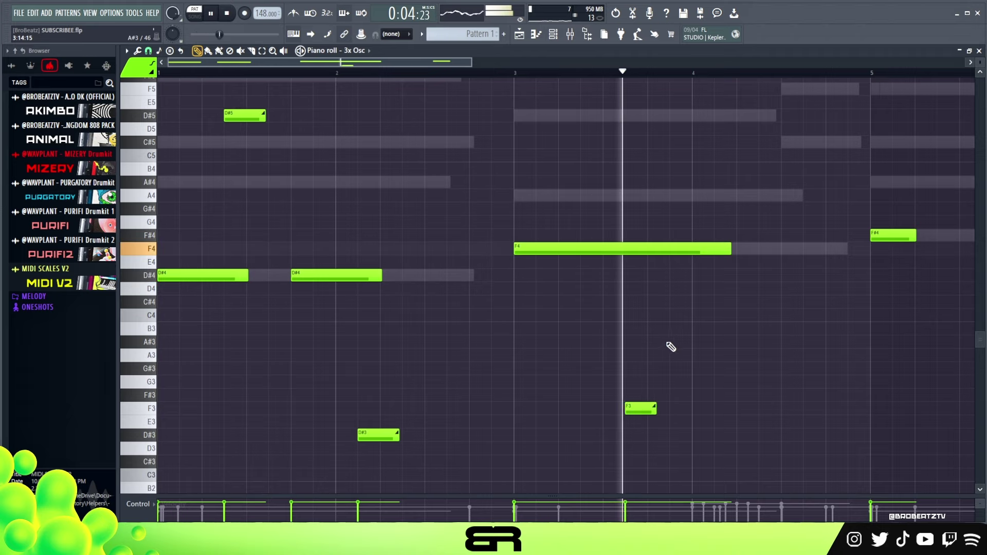
key(space)
drag(637, 409, 628, 410)
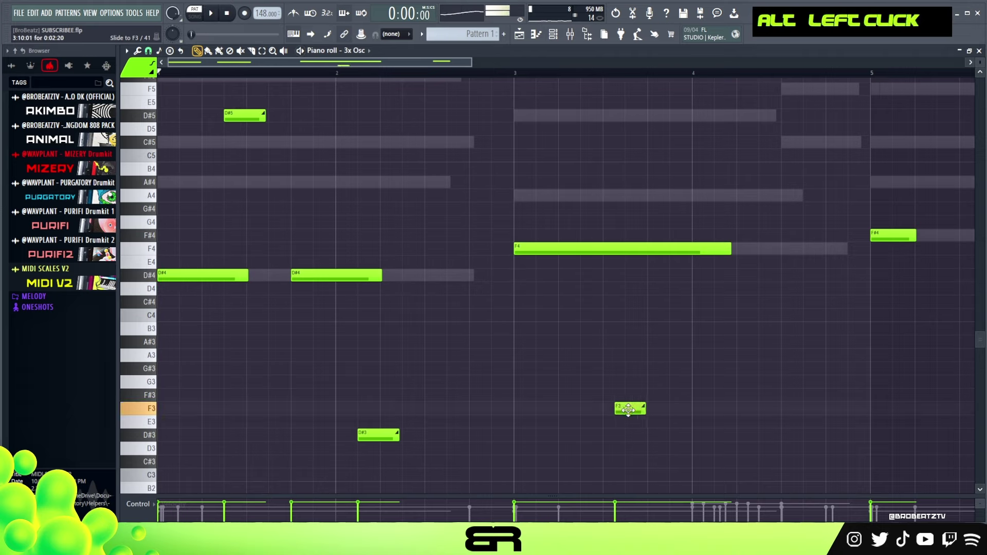
key(space)
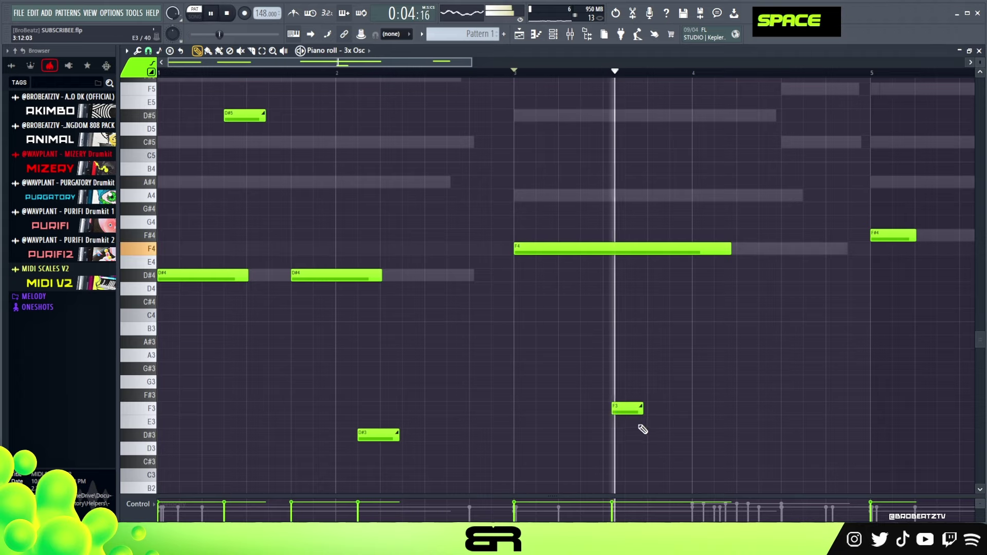
key(space)
- Add a short F5 note at step 5 of bar 4 and a six-step F3 note at the end of that bar
drag(729, 251, 742, 273)
key(ctrl+Up)
scroll(776, 295, up, 2)
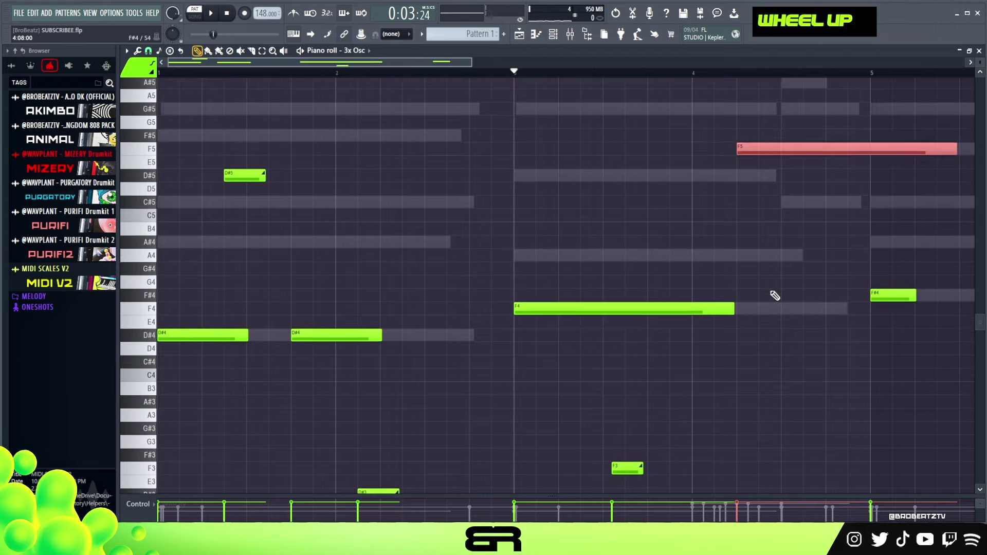
key(shift+d)
drag(758, 153, 805, 150)
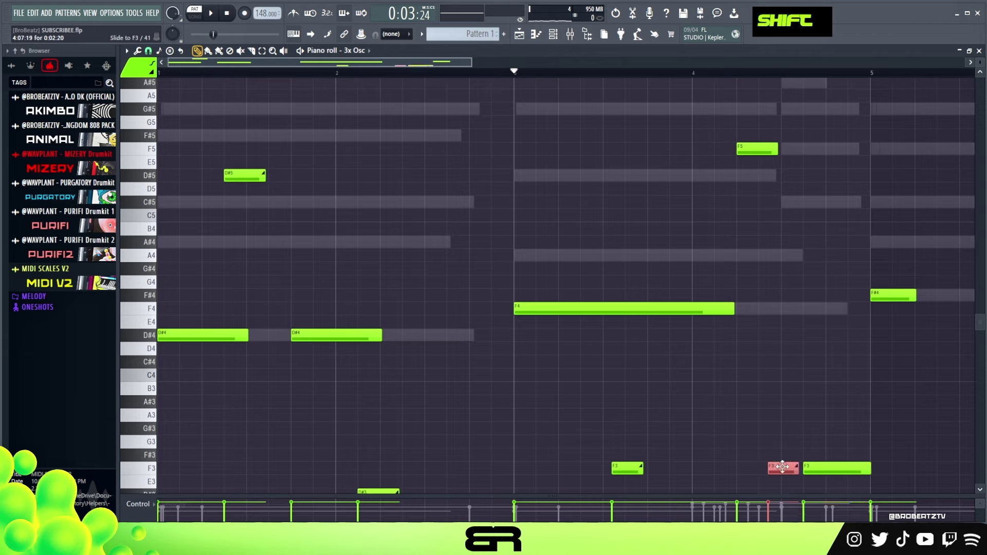
- Move the copied F3 slide note to step 7 of bar 4, lengthen it over the F3 note's start and audition from bar 3
drag(773, 469, 801, 471)
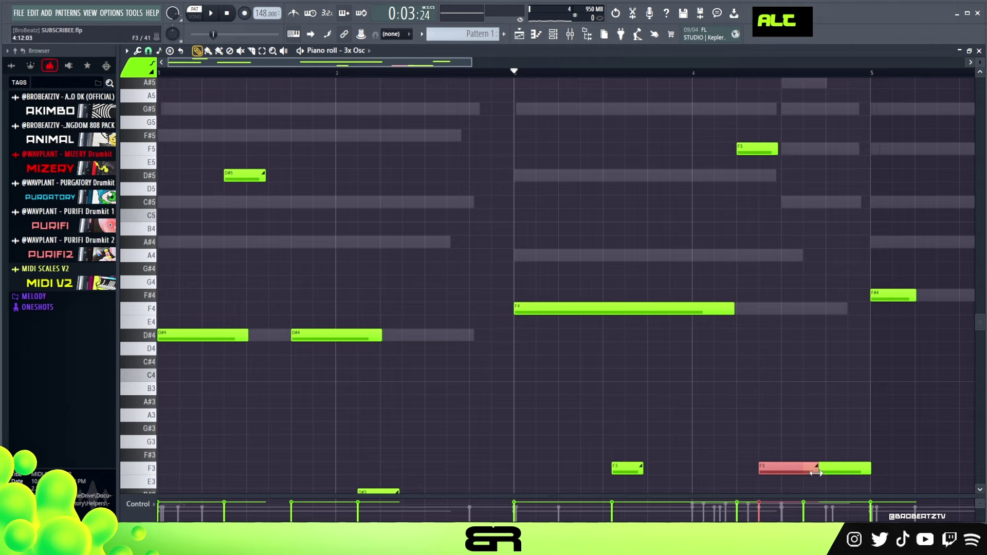
scroll(823, 437, down, 2)
key(space)
right_click(820, 352)
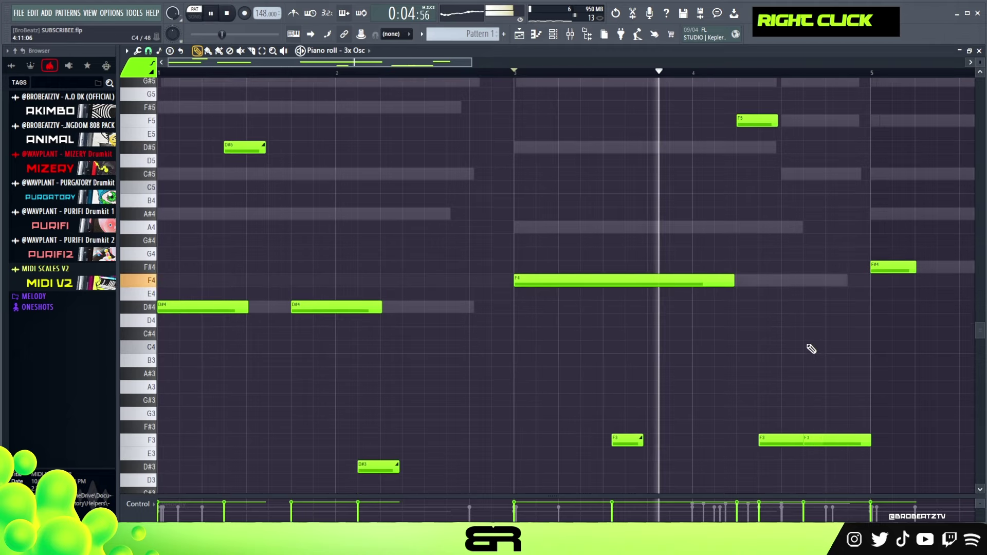
key(space)
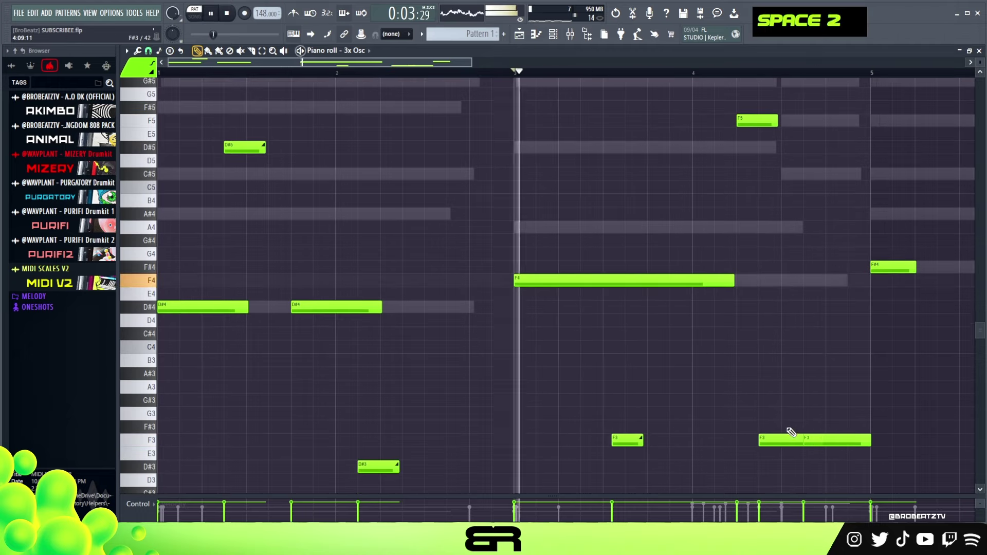
- Lengthen the F5 note to end at step 11 of bar 4 and audition again from bar 3
drag(804, 440, 817, 447)
drag(777, 125, 794, 132)
key(space)
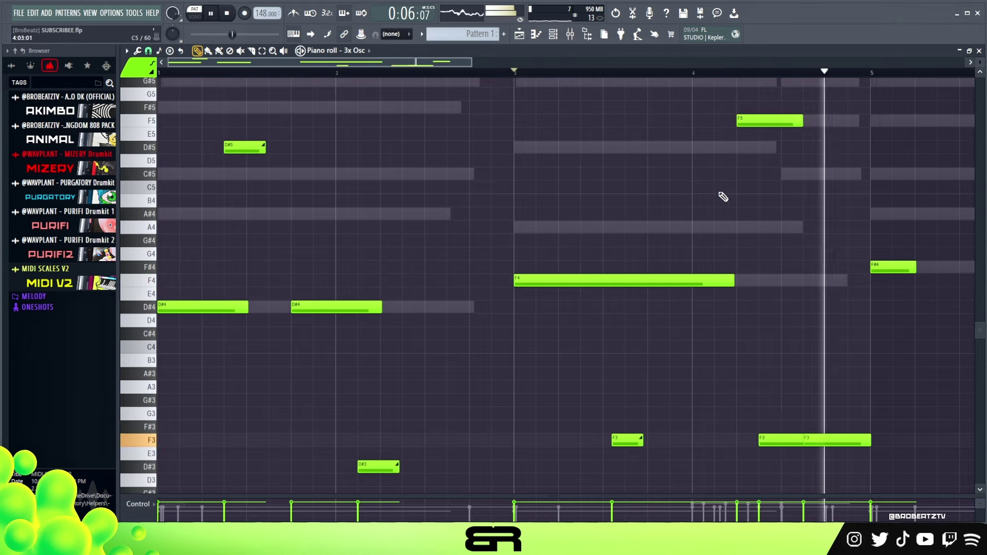
- Lengthen the F3 slide note in bar 4 to end around step 12, auditioning it against the pattern from bar 3
key(space)
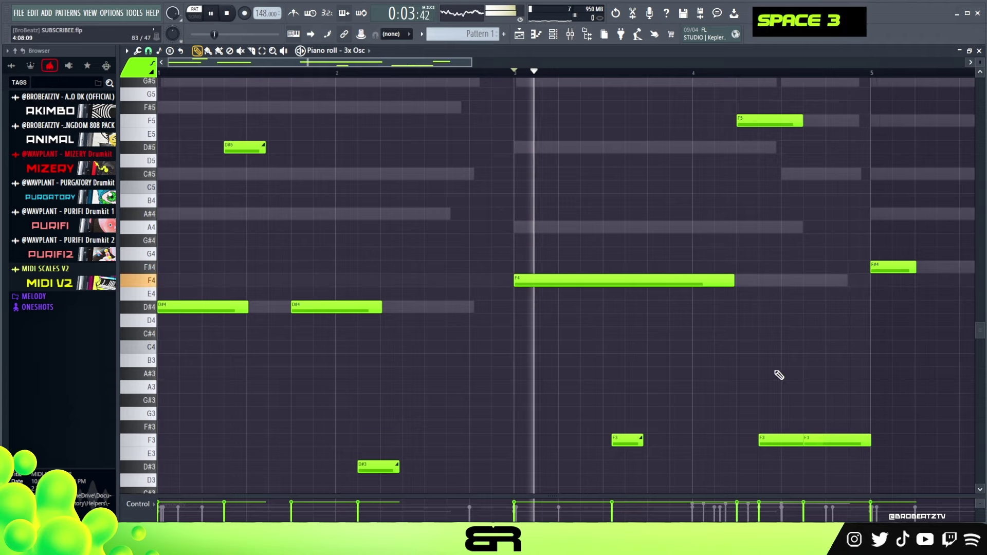
ctrl+click(791, 441)
mouse_move(803, 443)
mouse_down()
mouse_move(837, 445)
mouse_move(819, 444)
mouse_up()
key(space)
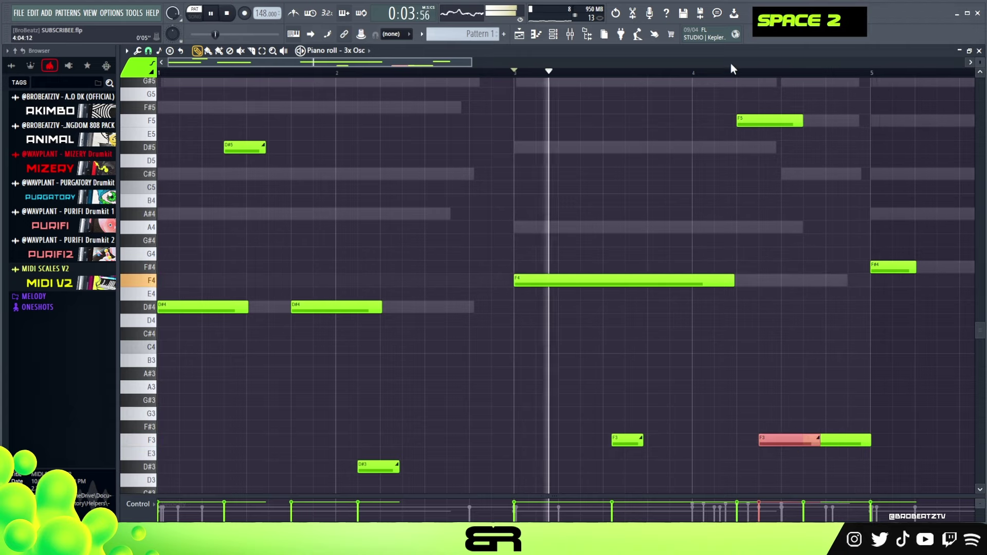
- Copy bar 3's F3 slide note to about step 4 of bar 4, raise it to F5, and audition it from bar 3
click(736, 73)
key(space)
ctrl+click(626, 438)
key(ctrl+Up)
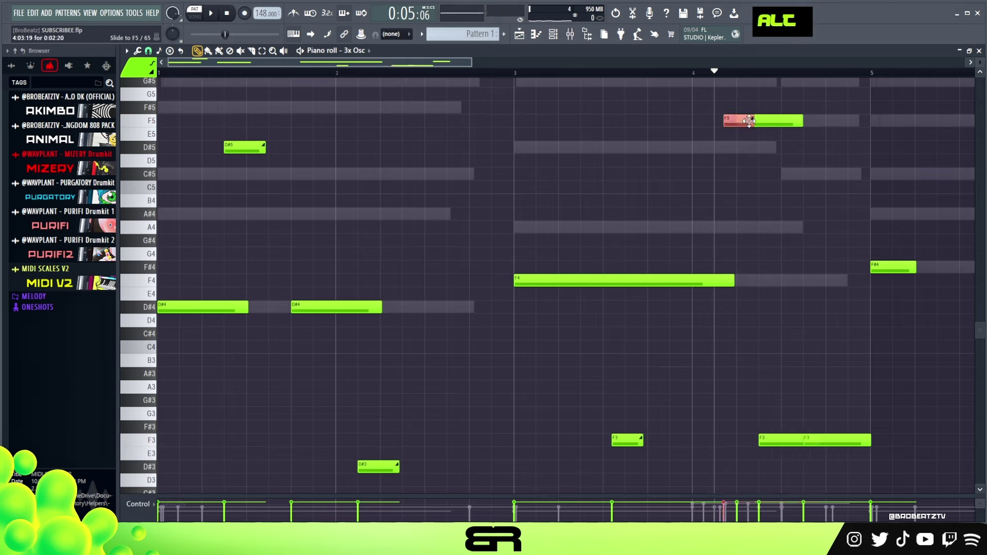
key(space)
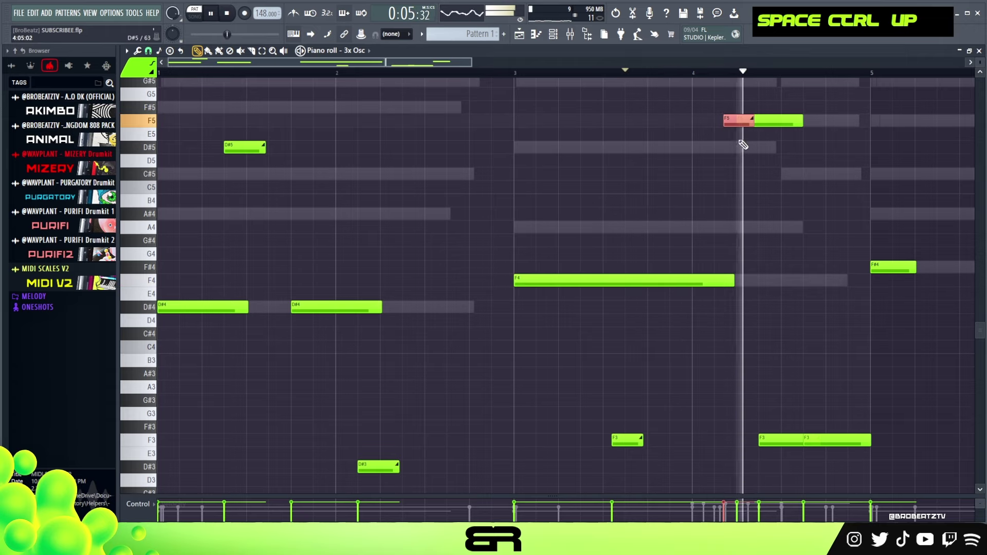
key(alt)
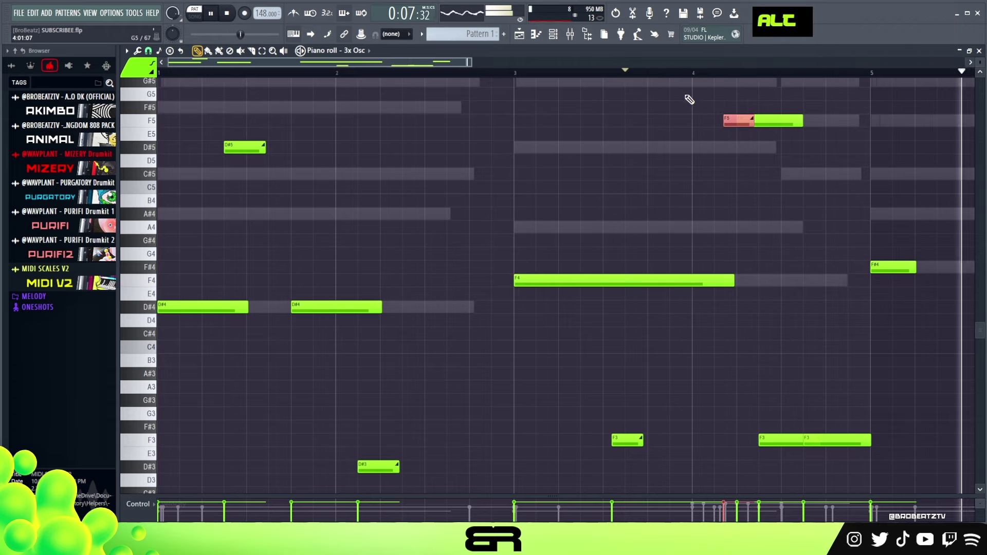
key(space)
click(514, 70)
key(space)
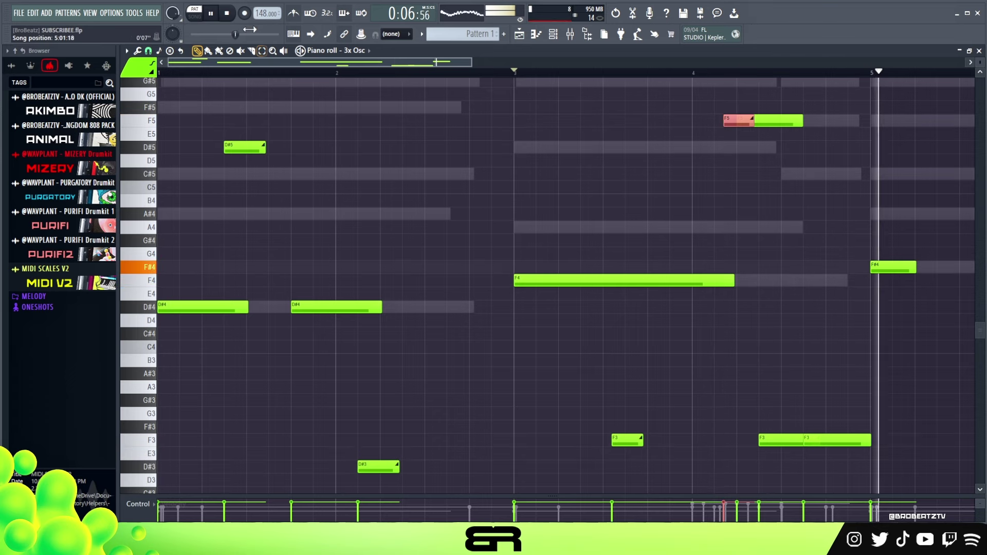
key(space)
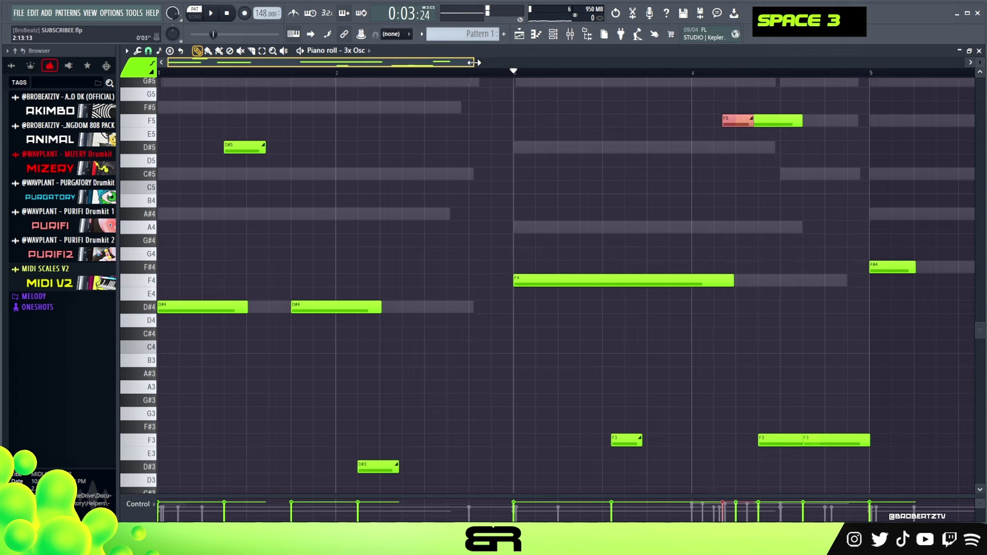
- Lengthen the F#4 note in bar 5 to one full bar and drop it an octave to F#3
drag(472, 63, 620, 62)
drag(727, 248, 668, 290)
key(ctrl+Down)
right_click(705, 417)
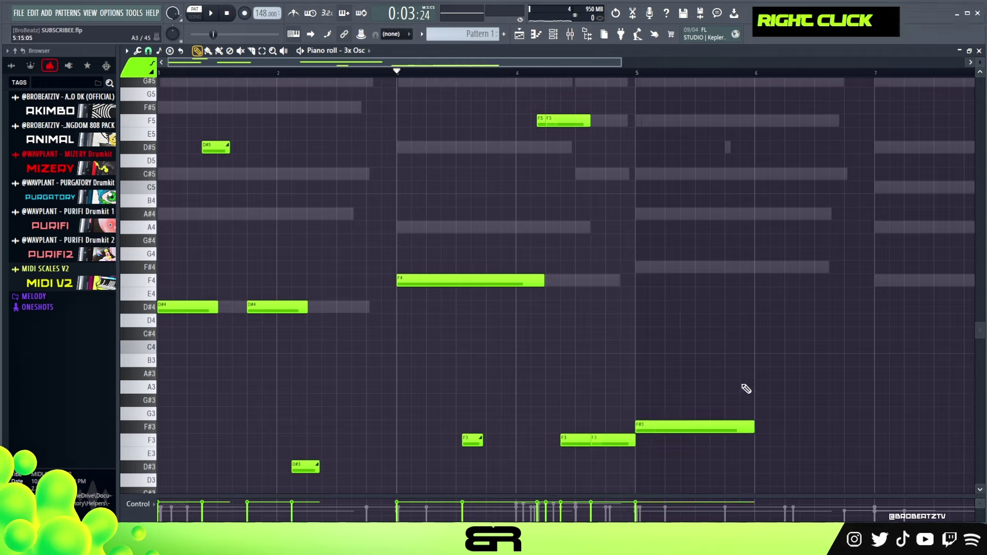
- Add a one-bar F4 note in bar 7 and another F4 note from step 5 to the end of bar 8
ctrl+drag(708, 395, 701, 429)
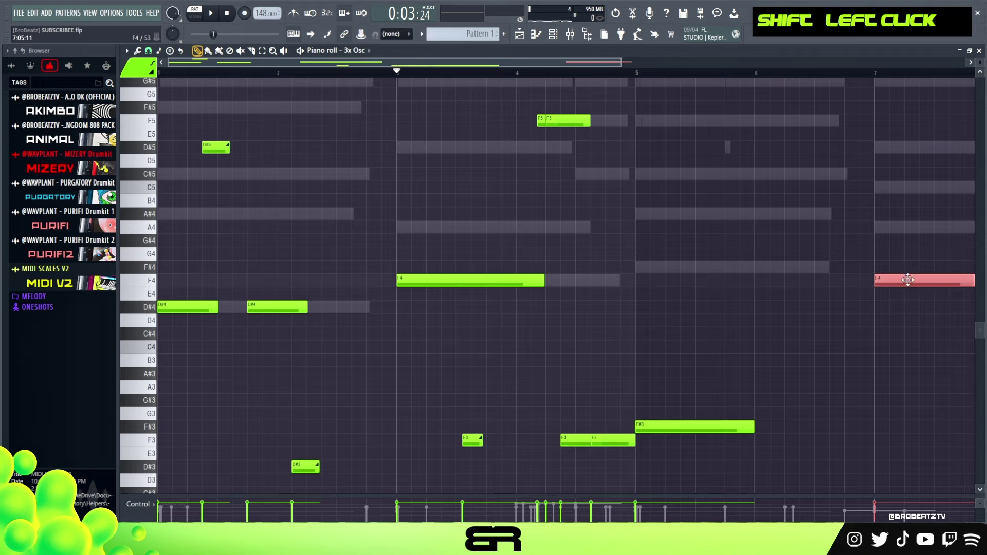
drag(564, 63, 717, 96)
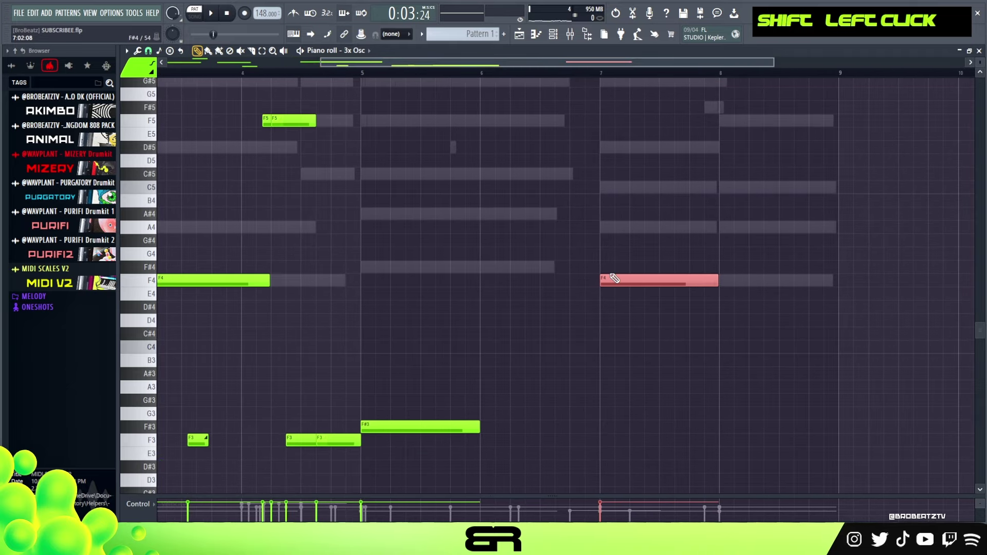
ctrl+click(642, 280)
shift+drag(674, 281, 806, 286)
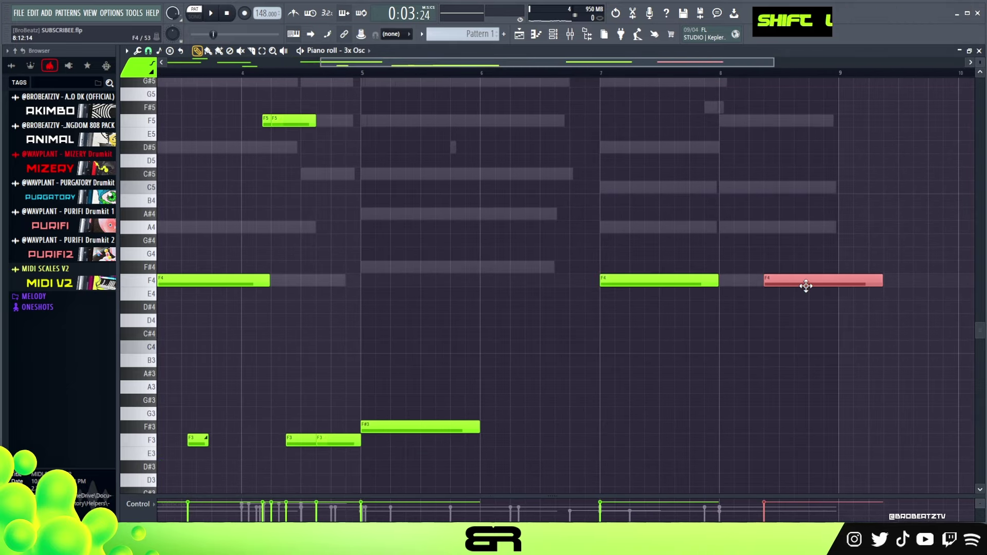
right_click(699, 344)
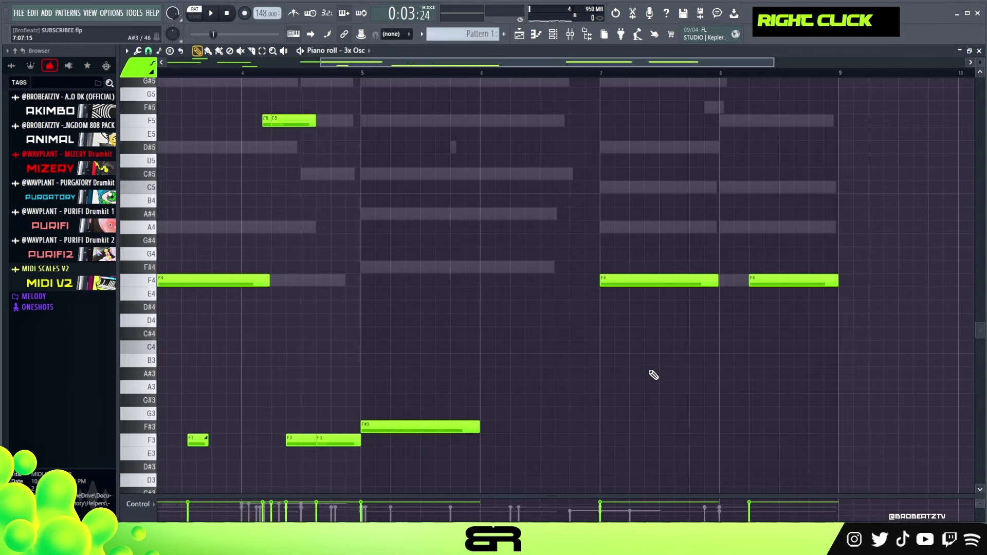
- Copy the F3 slide note from bar 3 to step 9 of bars 7 and 8, lengthening the copies to about four steps
ctrl+click(196, 441)
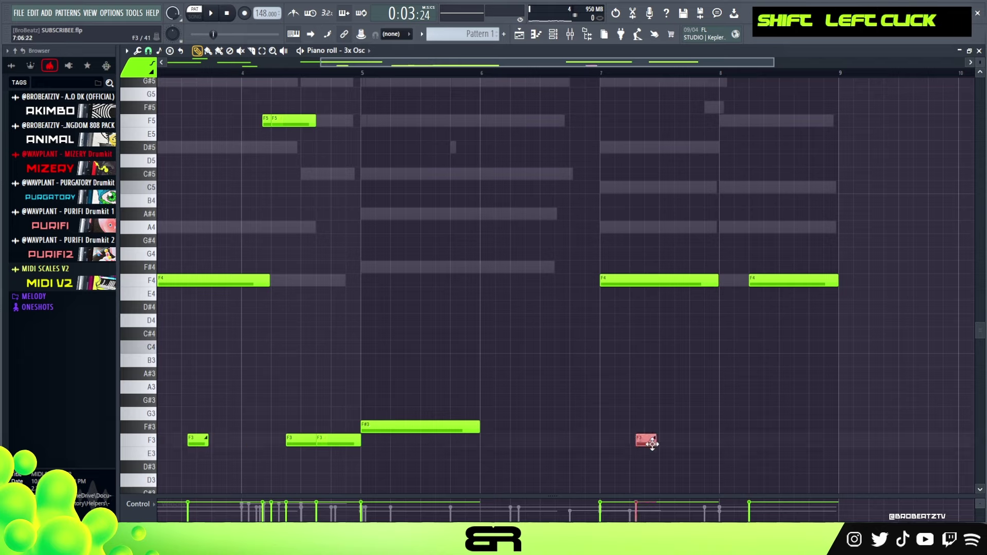
shift+drag(642, 442, 676, 445)
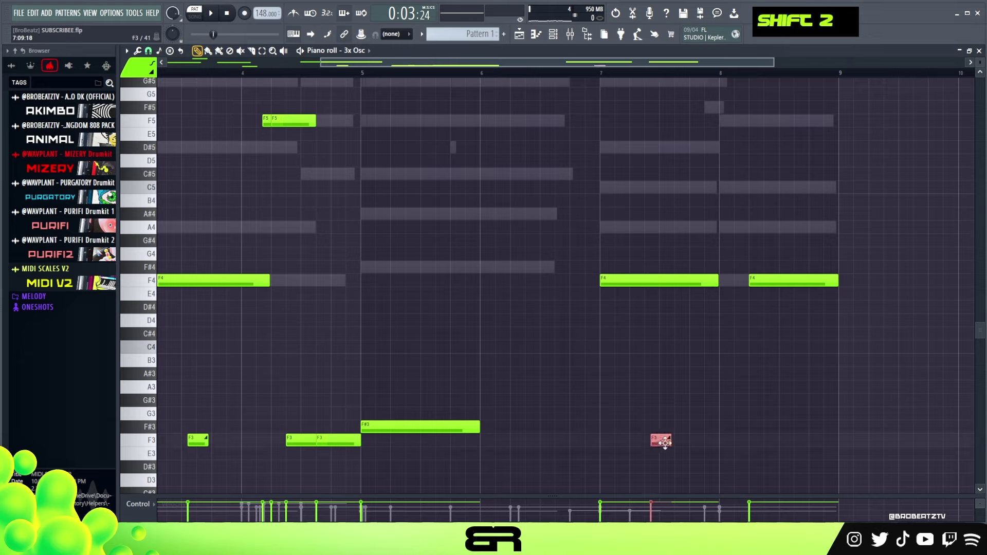
ctrl+click(673, 441)
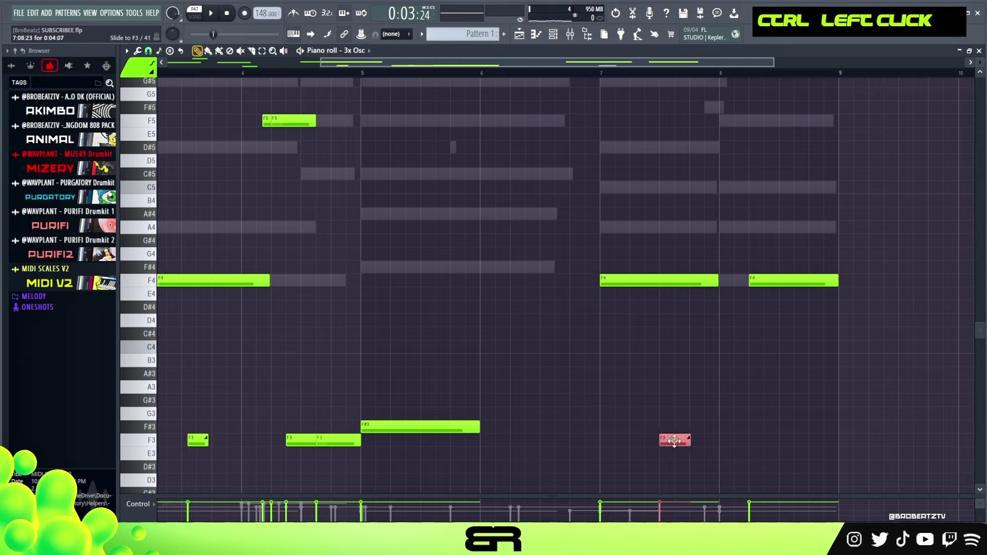
shift+drag(779, 445, 798, 446)
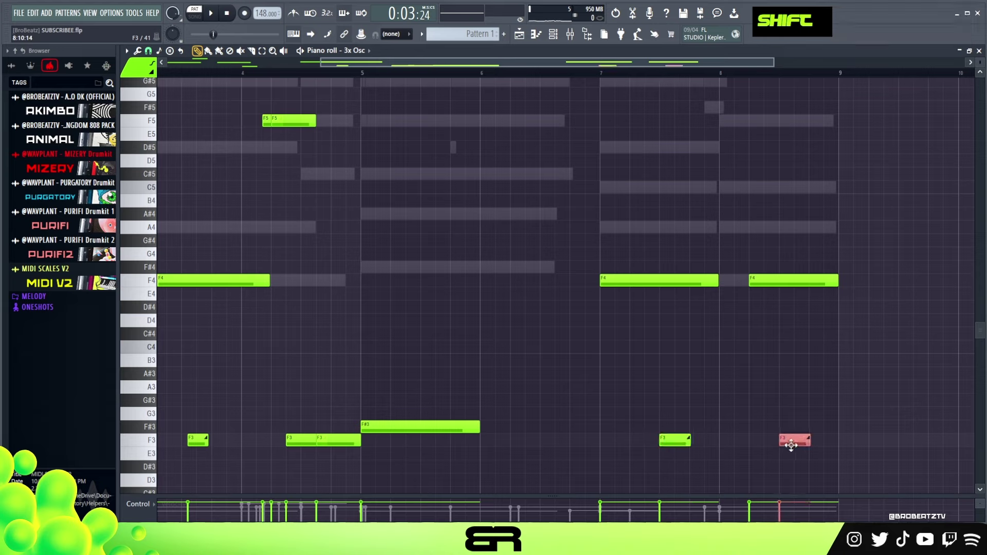
- Audition the closing bars and shorten the final F4 note to end about two steps before the end of bar 8
key(space)
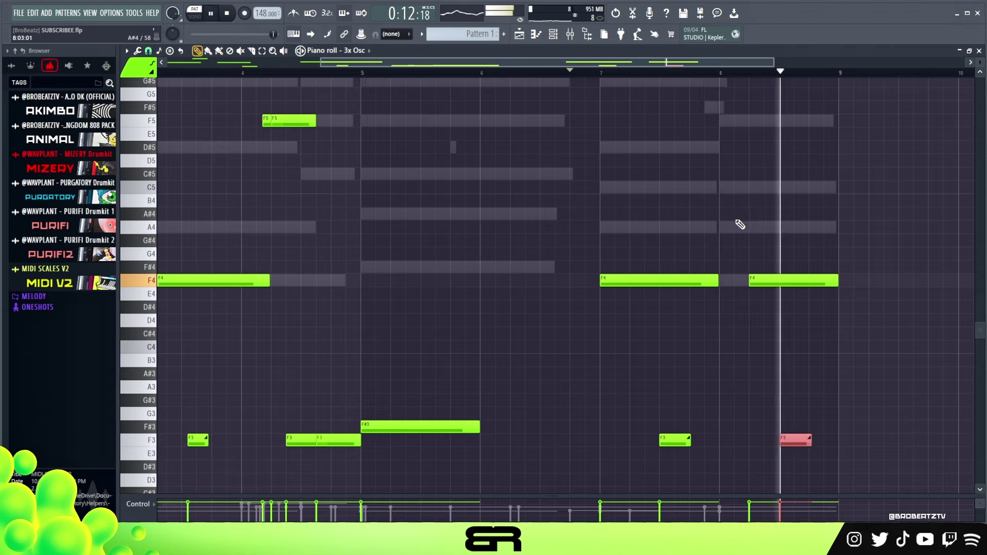
alt+drag(833, 282, 821, 286)
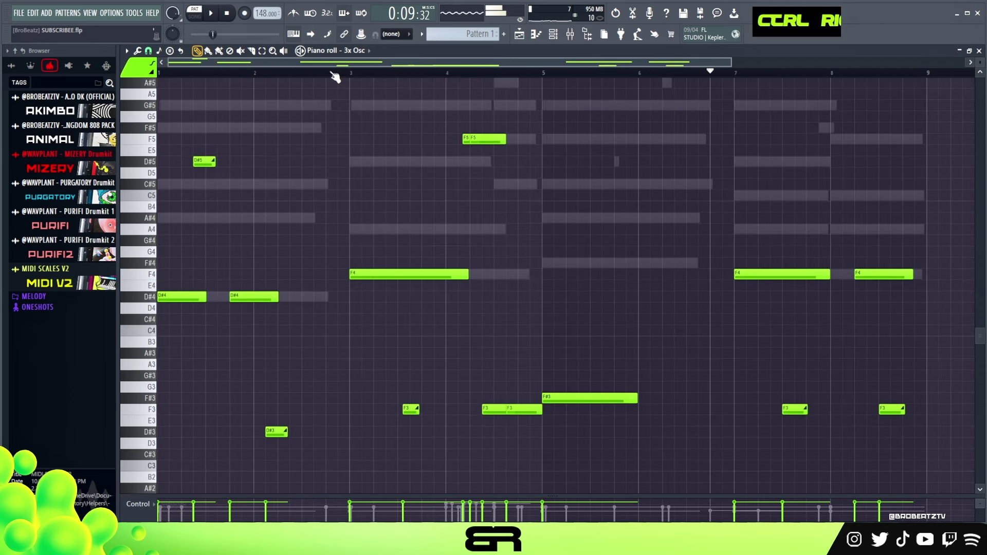
scroll(175, 75, down, 3)
scroll(206, 75, up, 2)
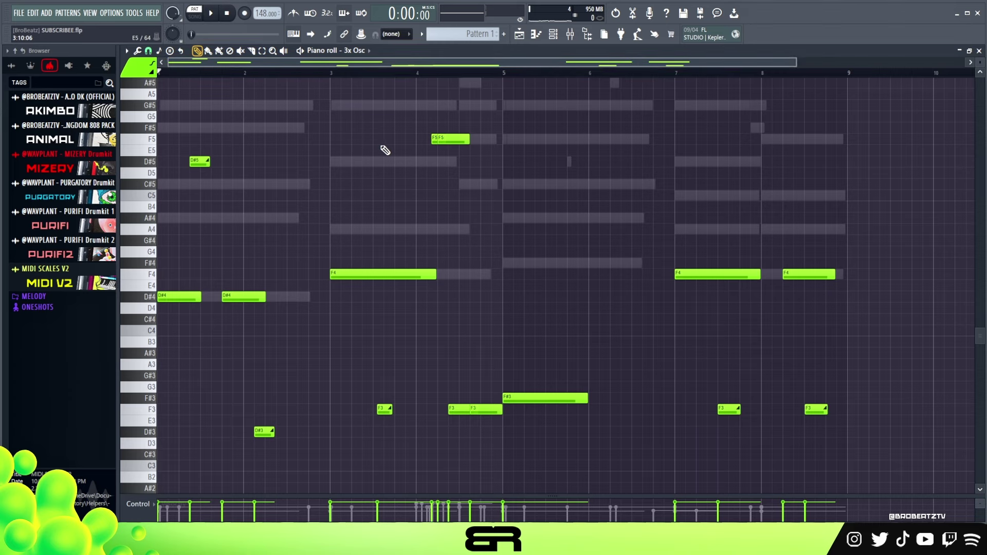
scroll(979, 65, down, 1)
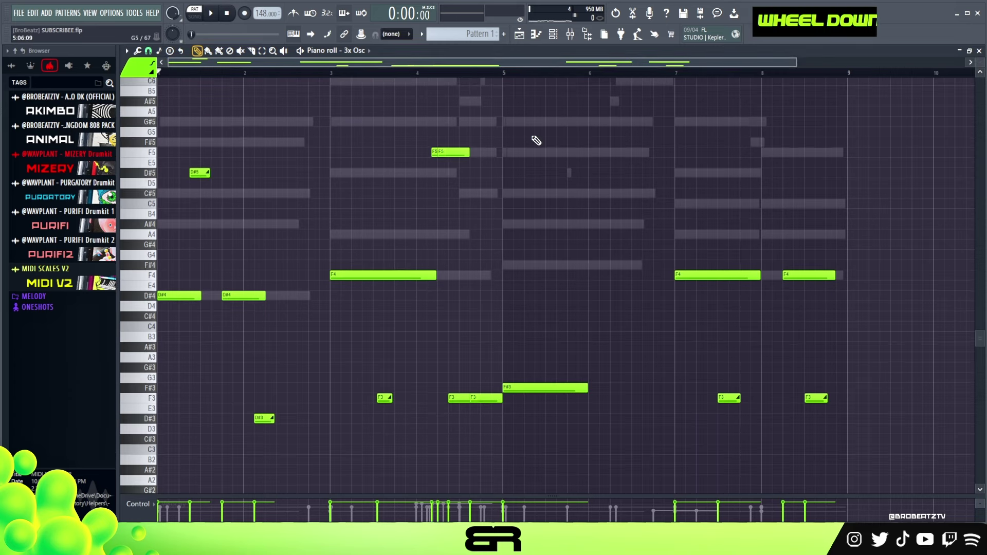
scroll(537, 140, up, 1)
- Mute every Surge XT channel except the second, play it with the 3x Osc, and adjust the second channel's volume
click(554, 35)
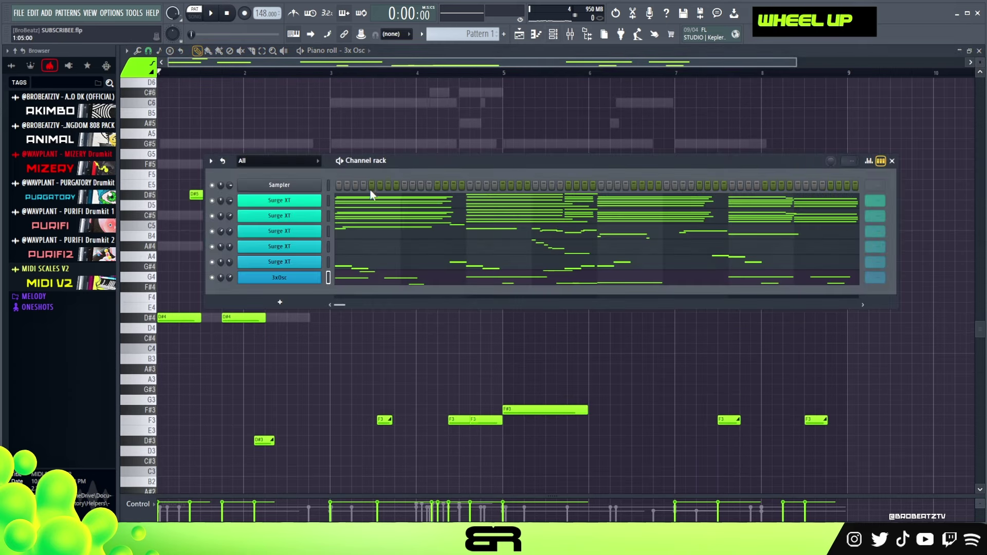
click(212, 262)
click(212, 246)
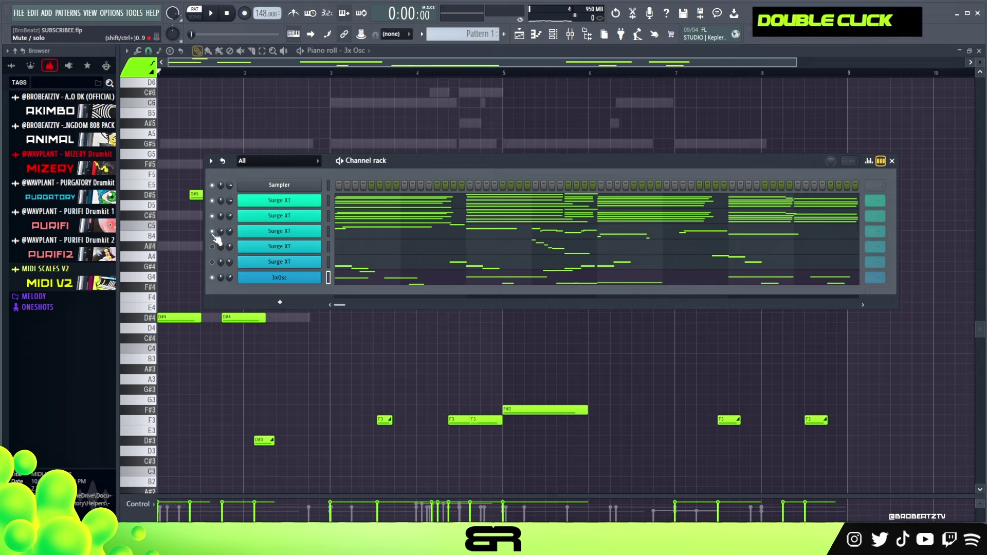
key(space)
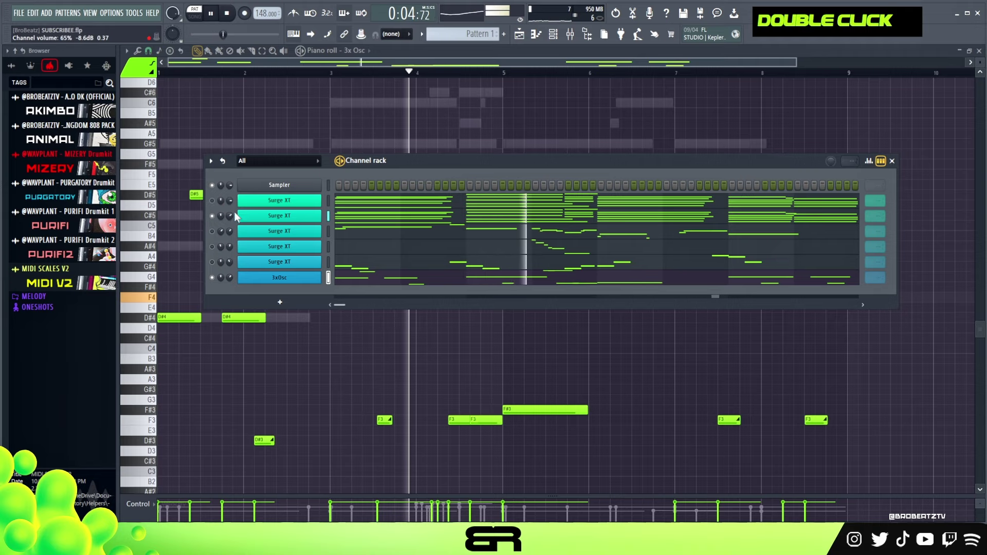
drag(231, 216, 231, 205)
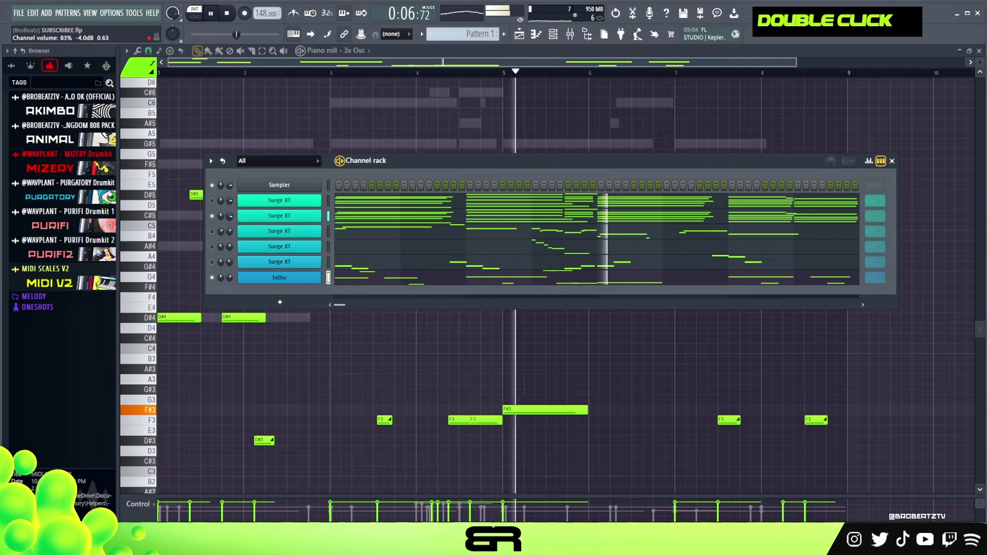
- Unmute the remaining Surge XT channels and pan the fifth one 9% left while playing the full pattern through
double_click(213, 224)
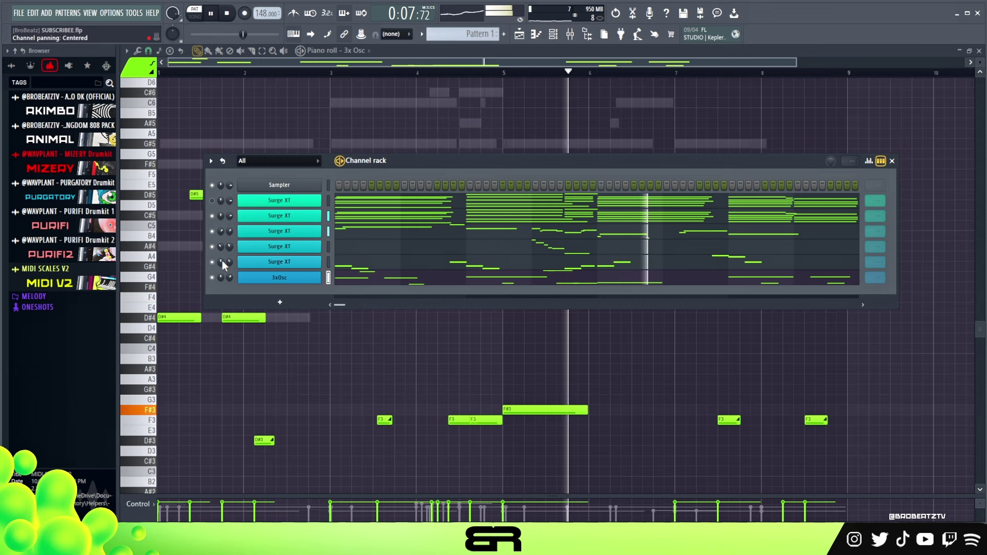
drag(227, 268, 227, 273)
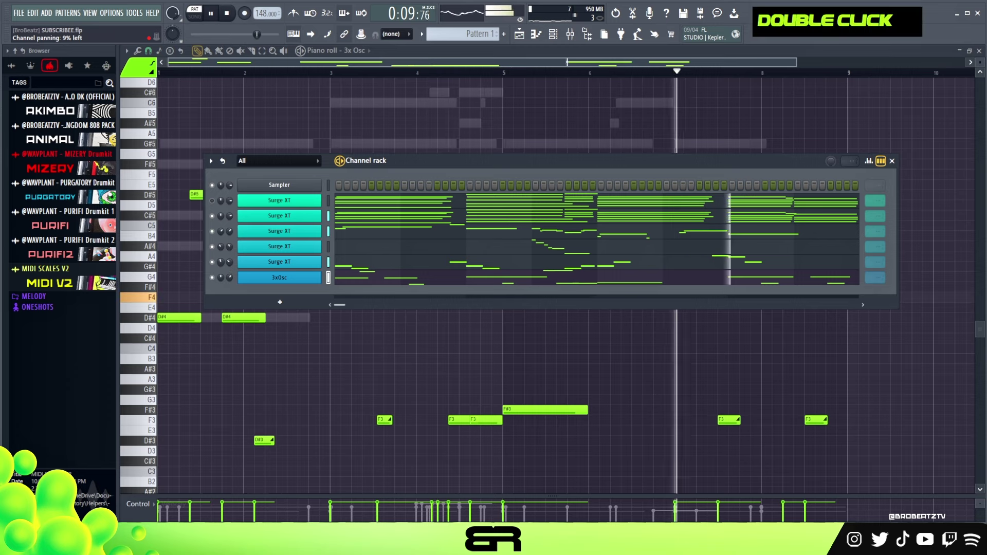
click(212, 201)
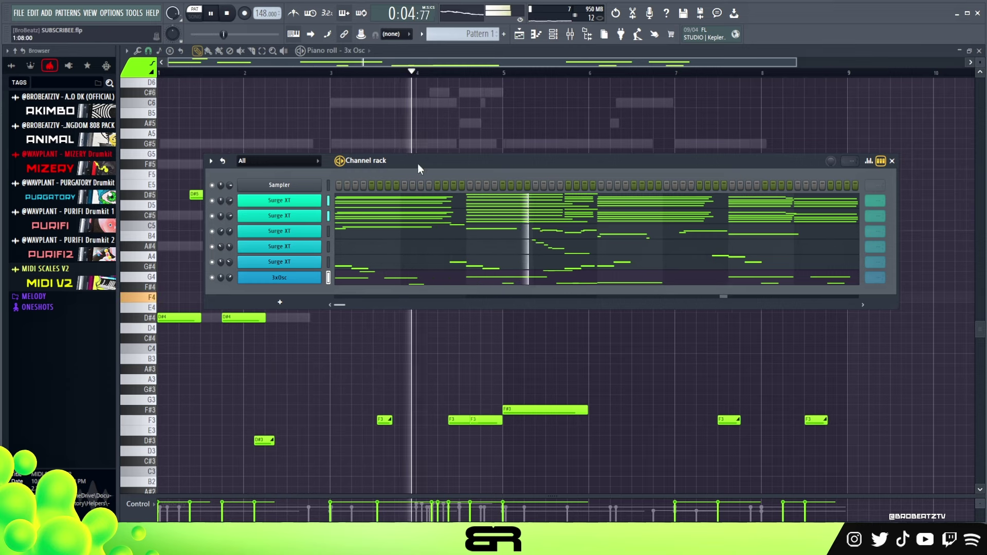
right_click(484, 127)
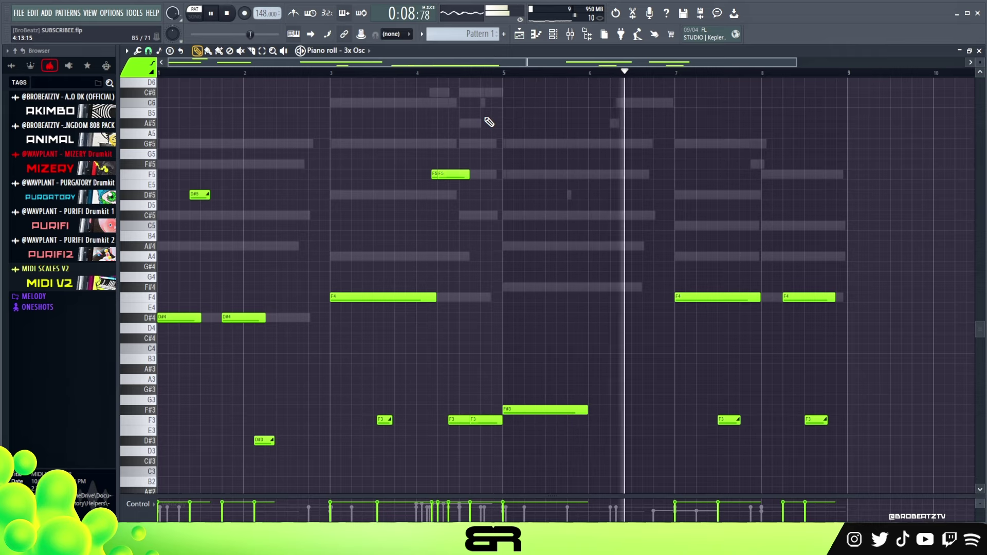
drag(789, 67, 701, 67)
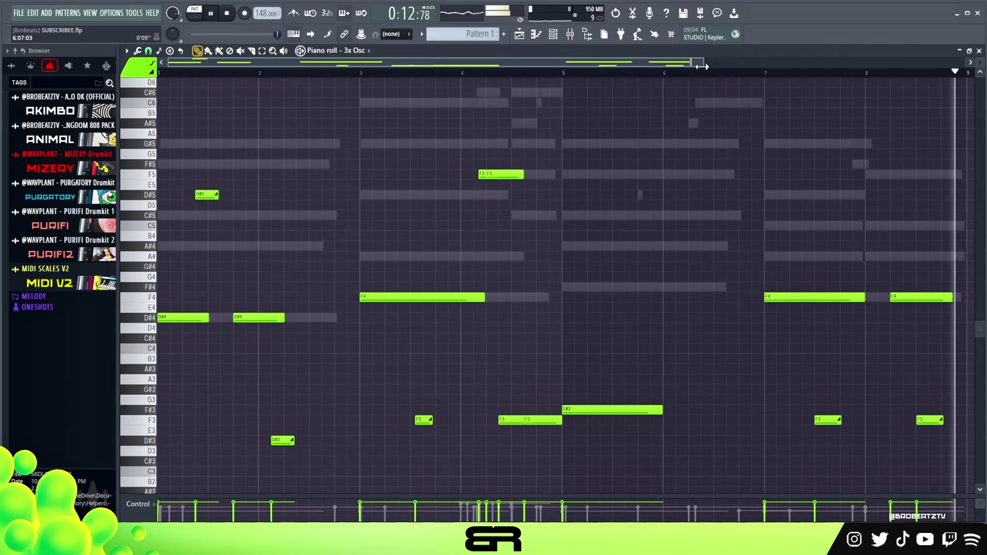
key(space)
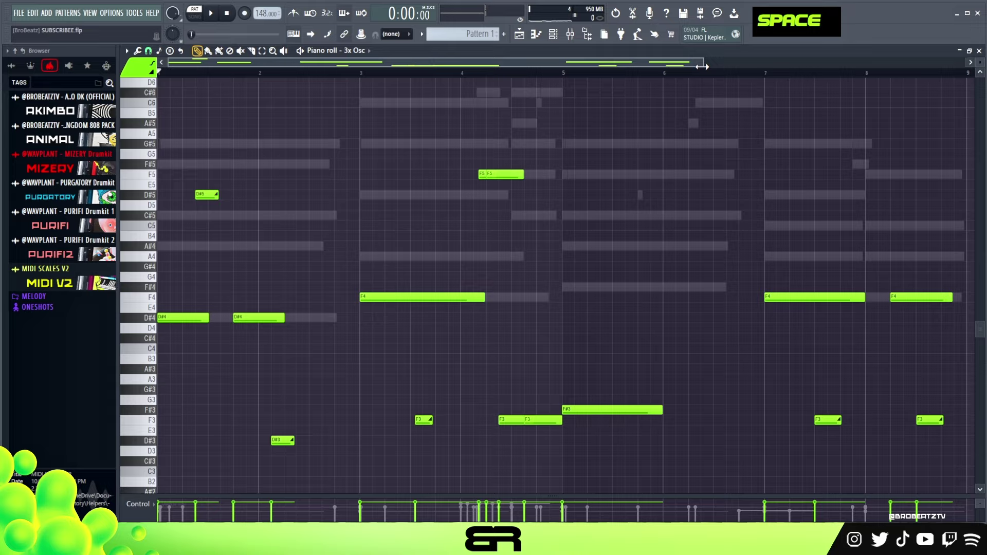